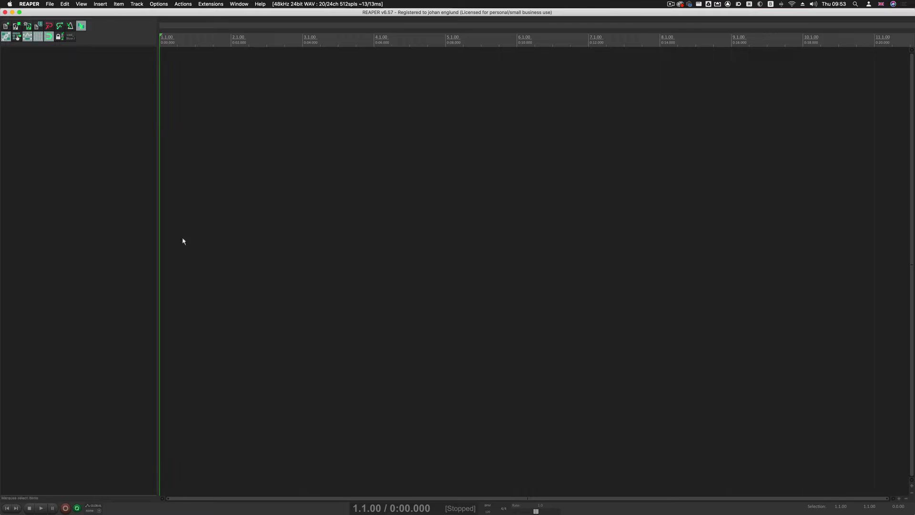
Review and close the REAPER Preferences, then open the Show action list window
left_click(29, 4)
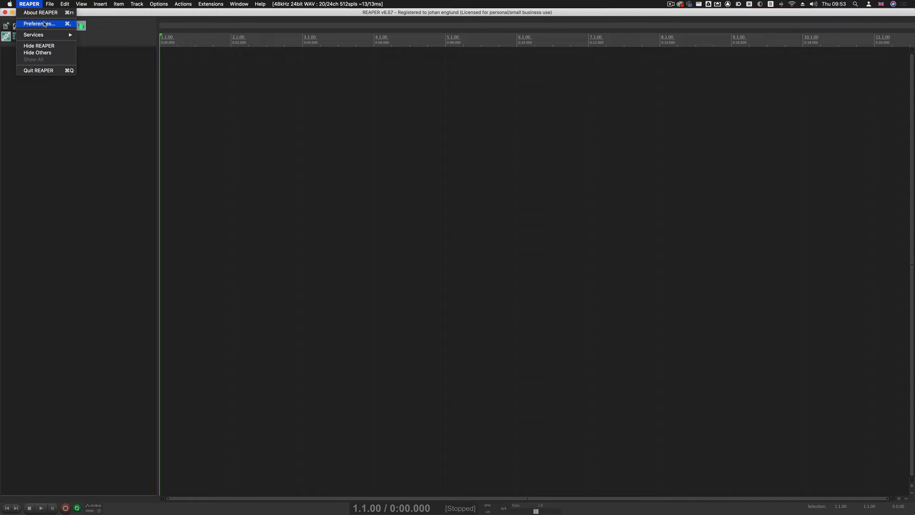
left_click(45, 24)
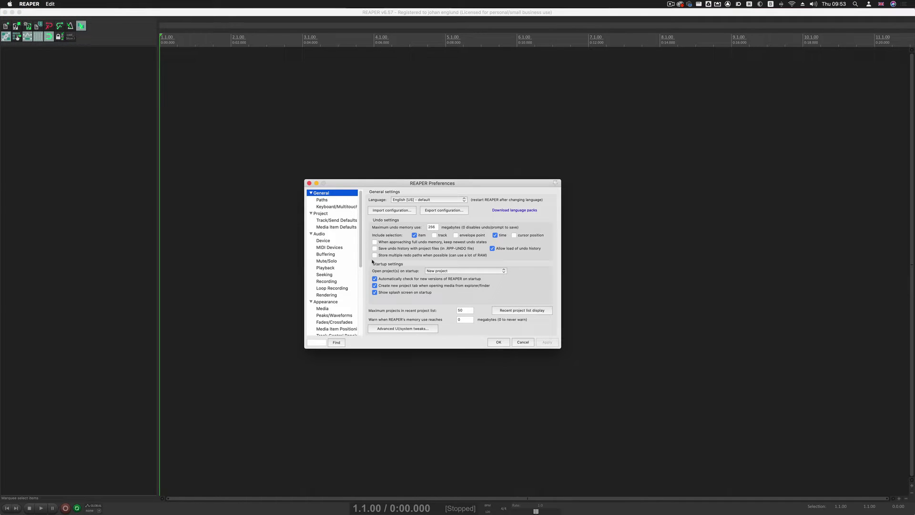
left_click(498, 342)
left_click(189, 4)
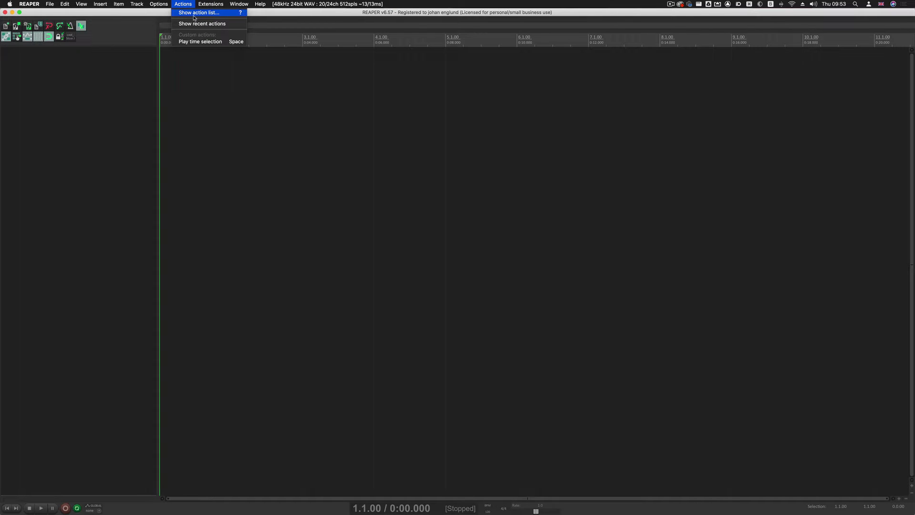
left_click(193, 14)
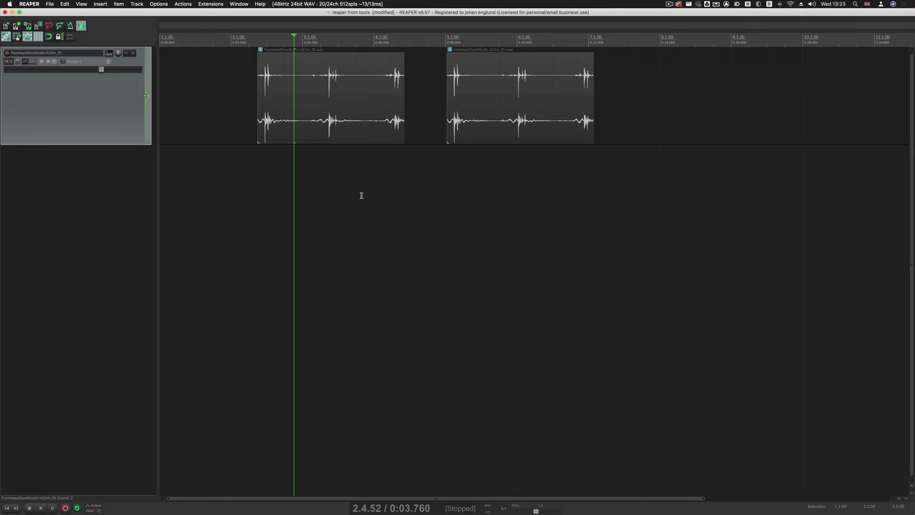
Enable 'Clear time selection when edit cursor moves on click in arrange view' in Editing Behavior
key("super+comma")
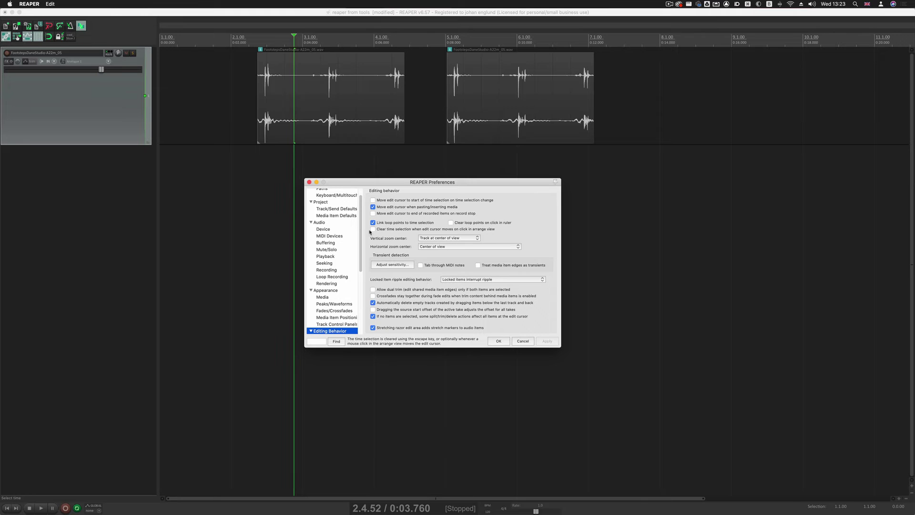
left_click(423, 229)
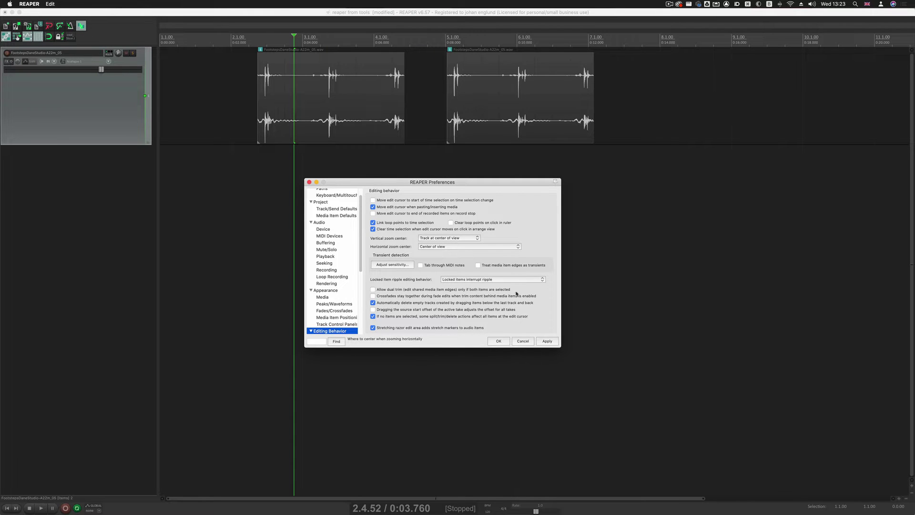
left_click(499, 342)
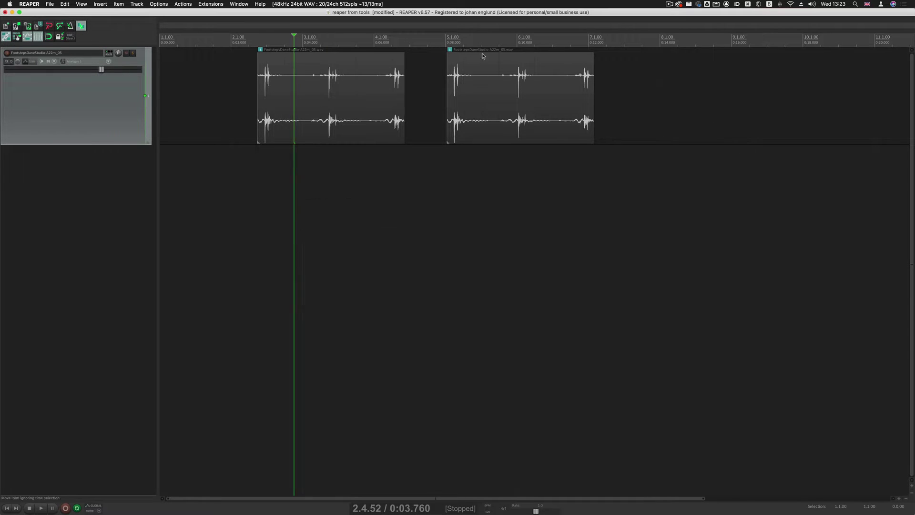
Test the option by making time selections and clicking to clear them
left_click_drag(484, 45, 539, 71)
left_click(638, 86)
left_click_drag(308, 43, 332, 43)
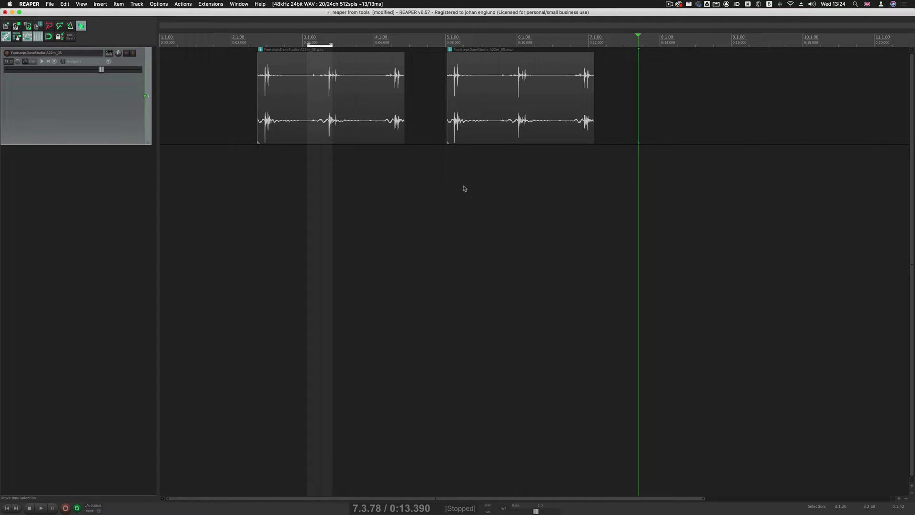
Filter actions for 'play sel' and select 'Custom: Play time selection', bound to Space
key("question")
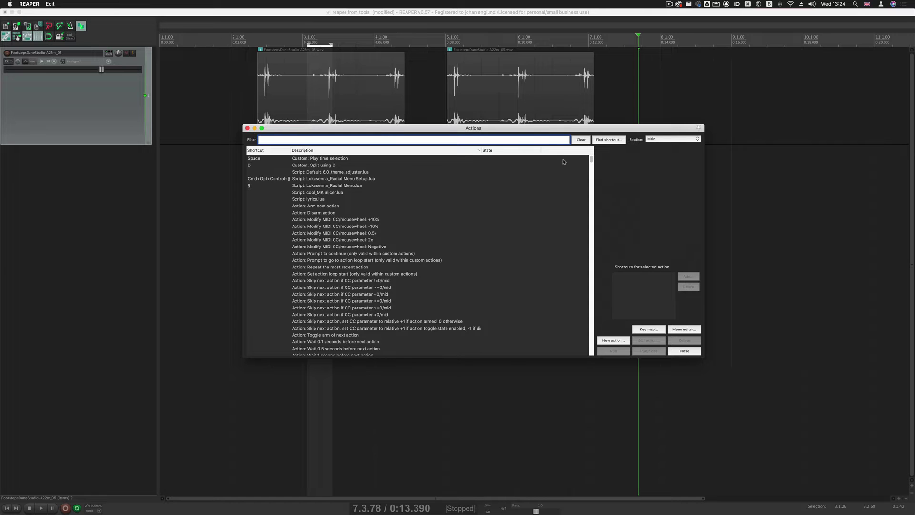
left_click_drag(509, 126, 496, 119)
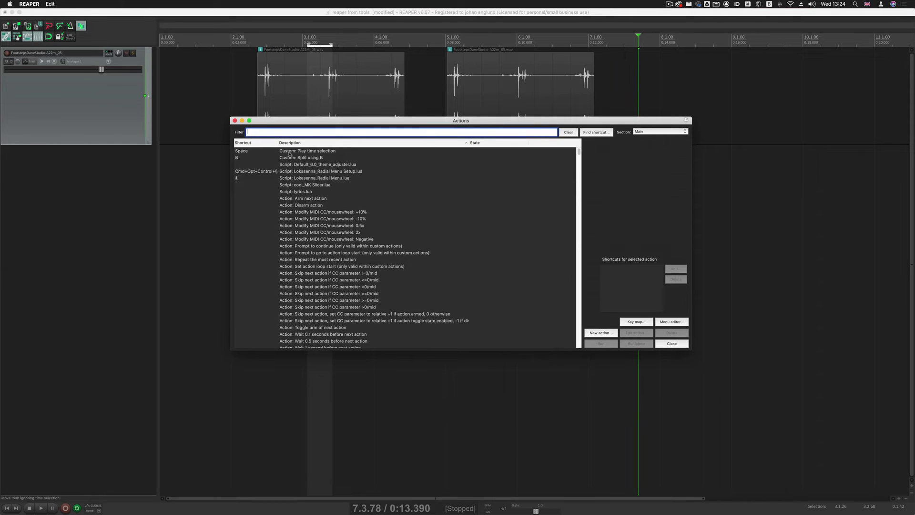
type("play")
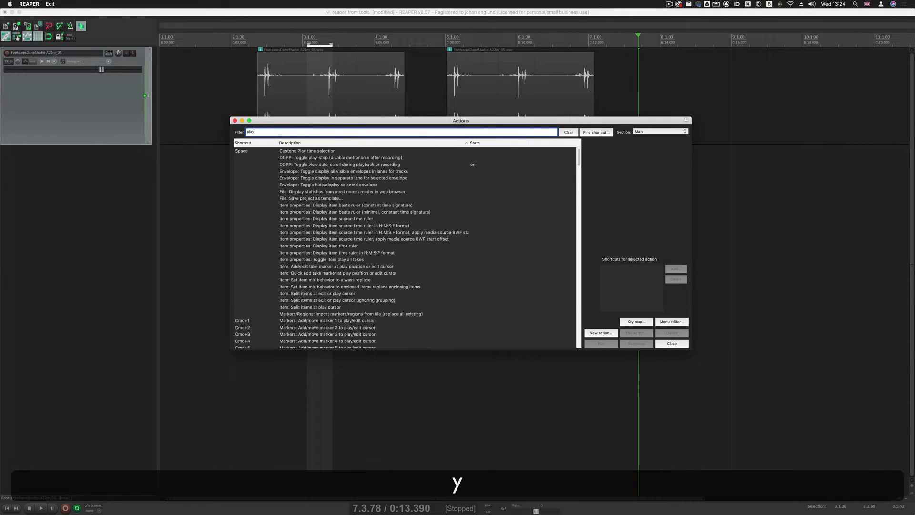
type(" selc")
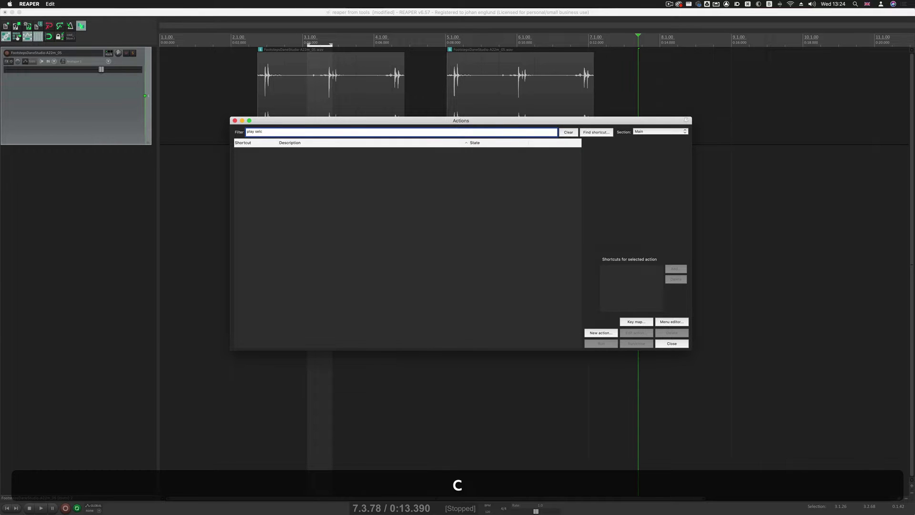
key("BackSpace")
left_click(247, 152)
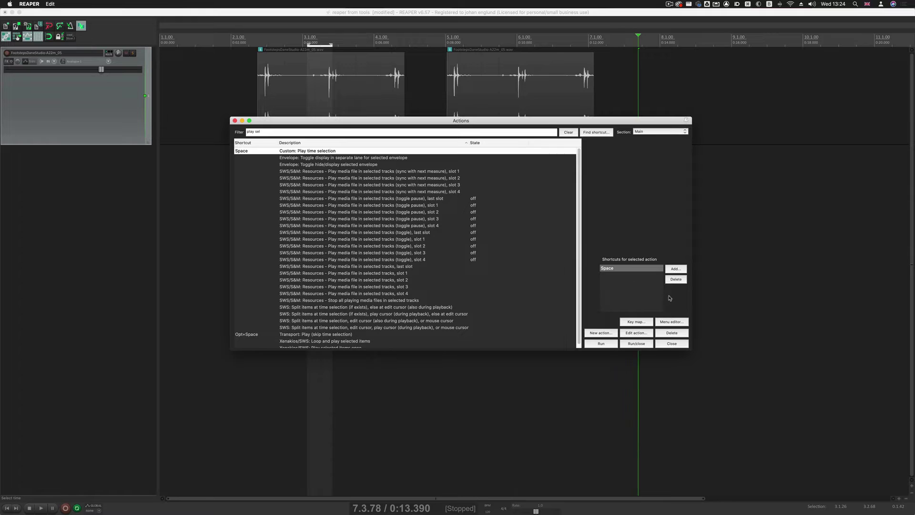
Close the Actions list and play several ruler time selections over the footstep items with Space
left_click(235, 120)
key("space")
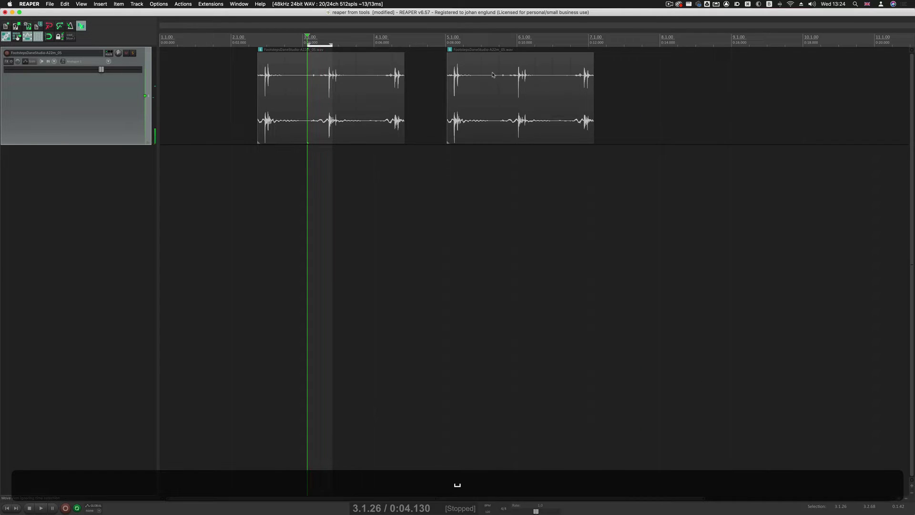
left_click(499, 49)
left_click_drag(498, 43, 531, 43)
key("space")
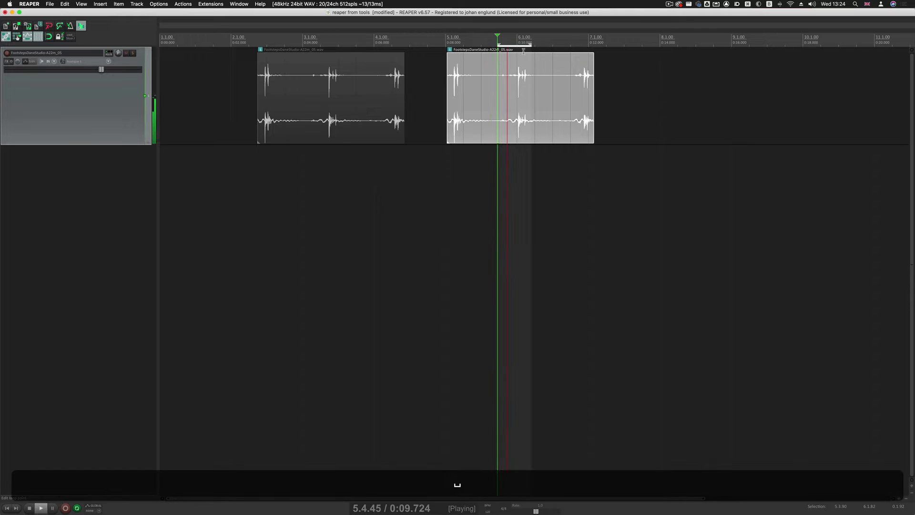
left_click_drag(274, 41, 305, 43)
key("space")
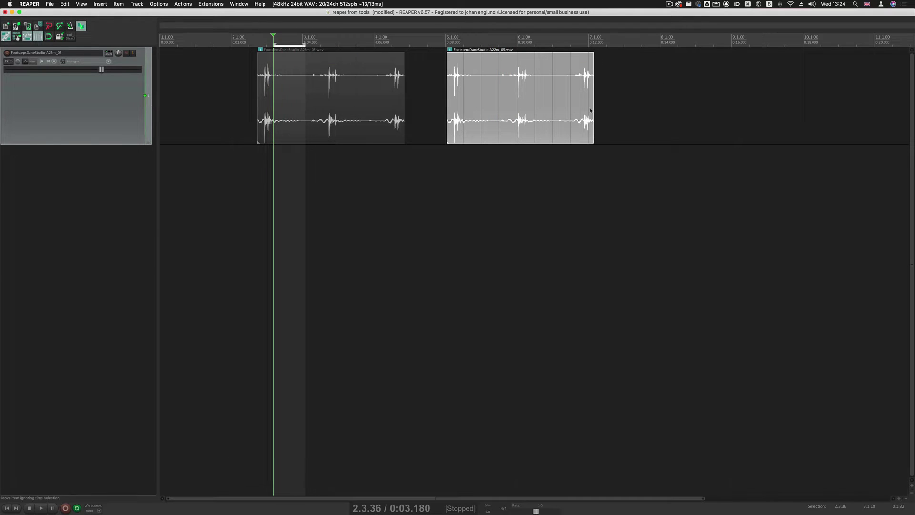
Clear the time selection by clicking and with Escape, then select a narrow range around bar 5.2
left_click(642, 57)
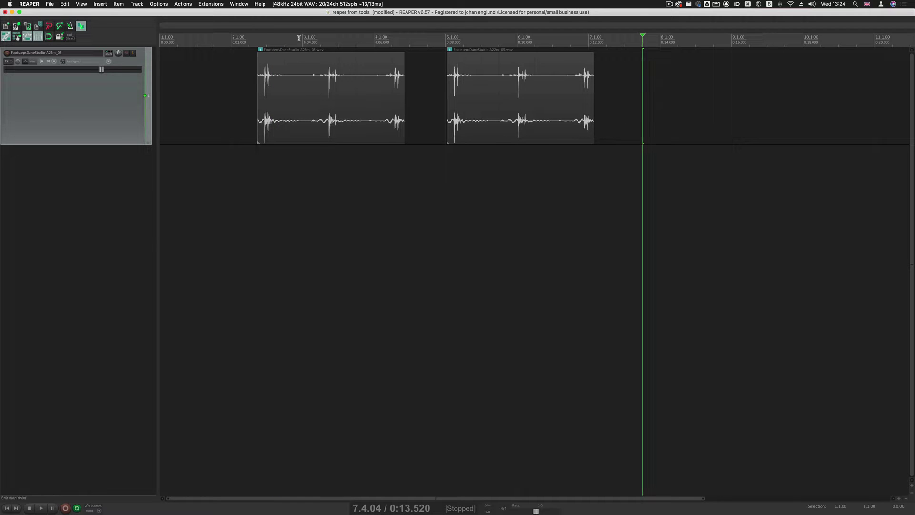
left_click_drag(300, 43, 338, 43)
key("Escape")
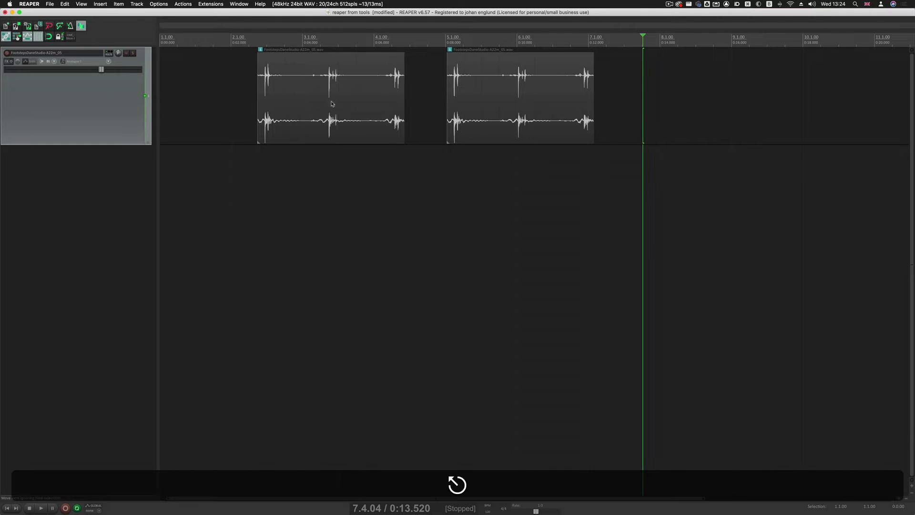
left_click_drag(474, 41, 486, 41)
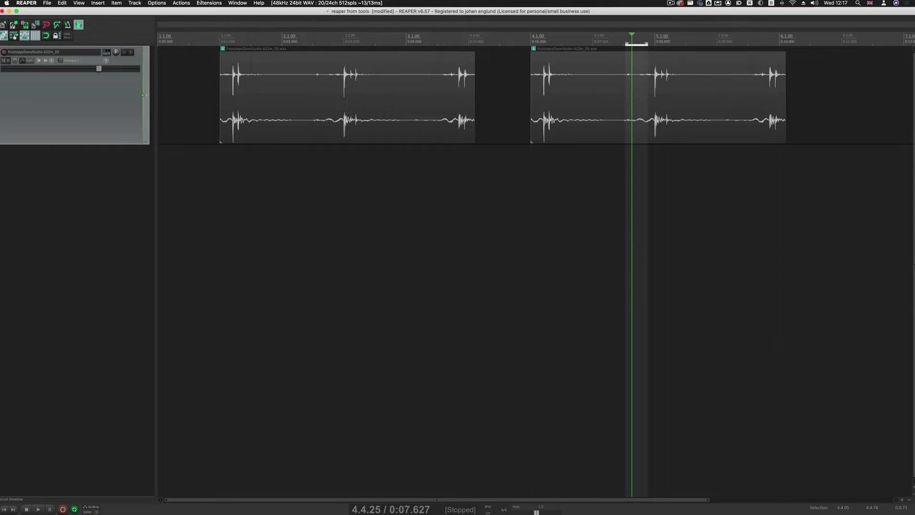
Start a new custom action in the Actions list named 'Split using B'
left_click(181, 3)
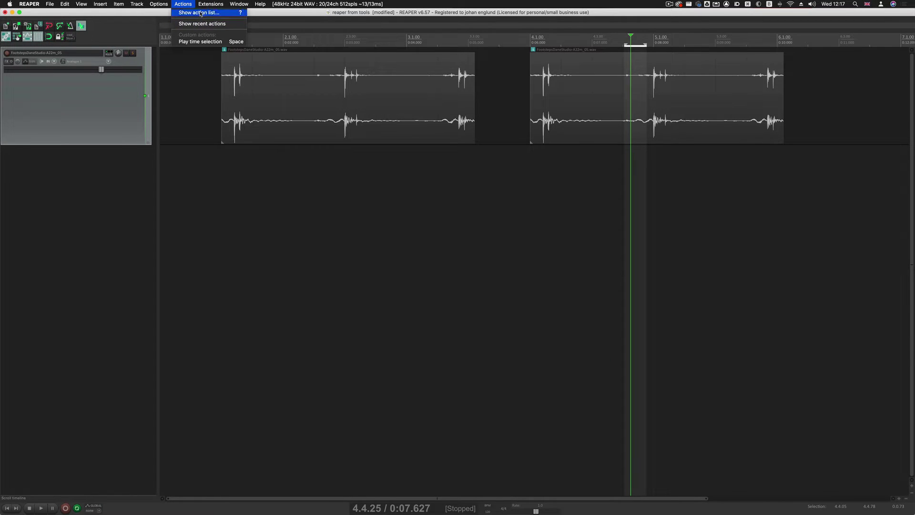
left_click(200, 13)
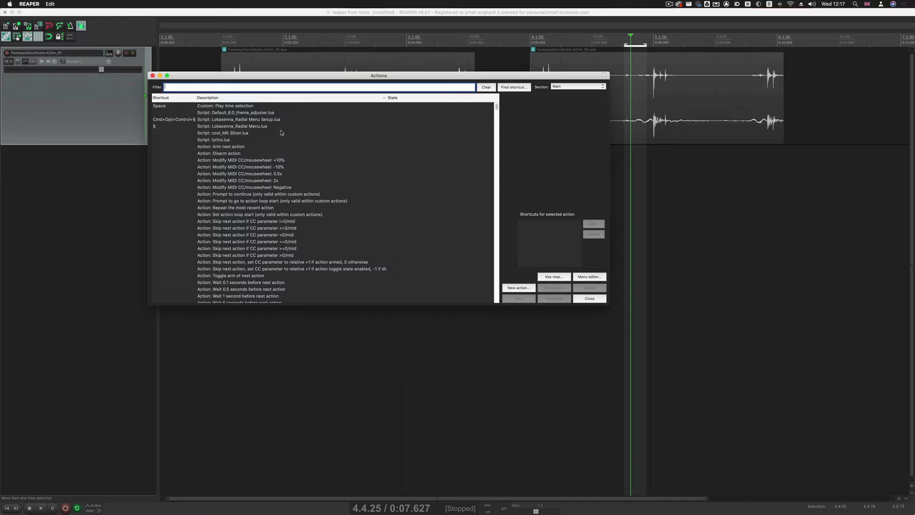
left_click(519, 288)
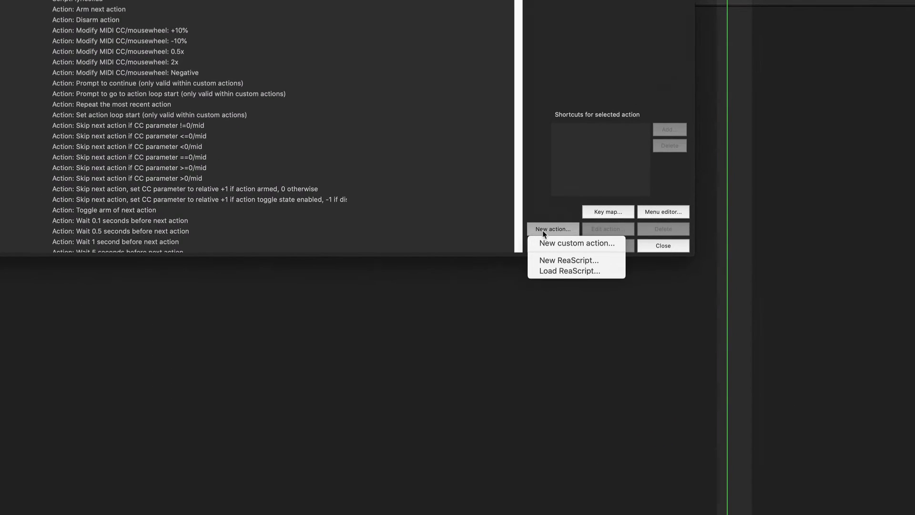
left_click(606, 244)
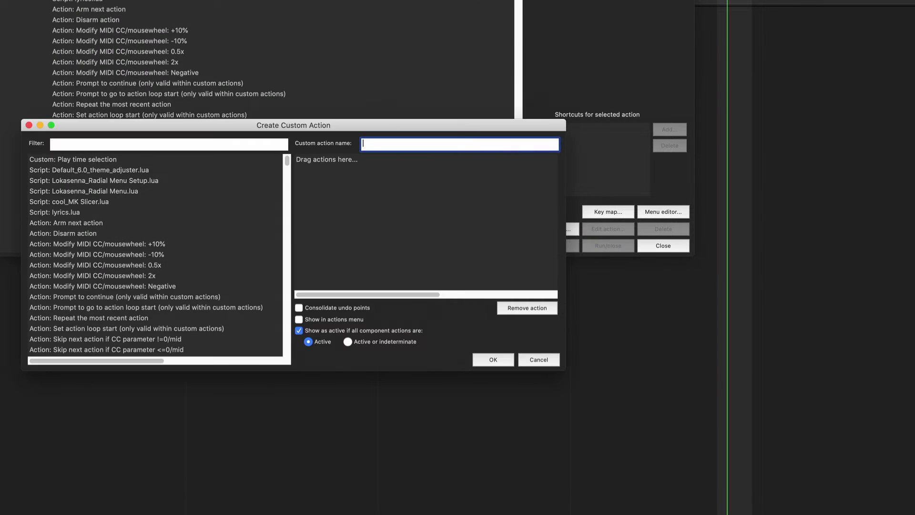
type("Split ")
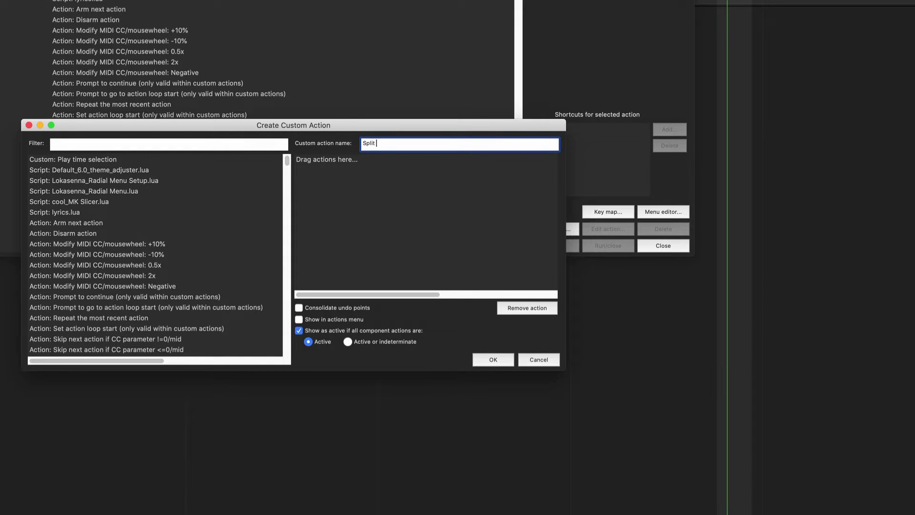
type("using B")
Add 'Item: Split items at play cursor' to the custom action
left_click(86, 145)
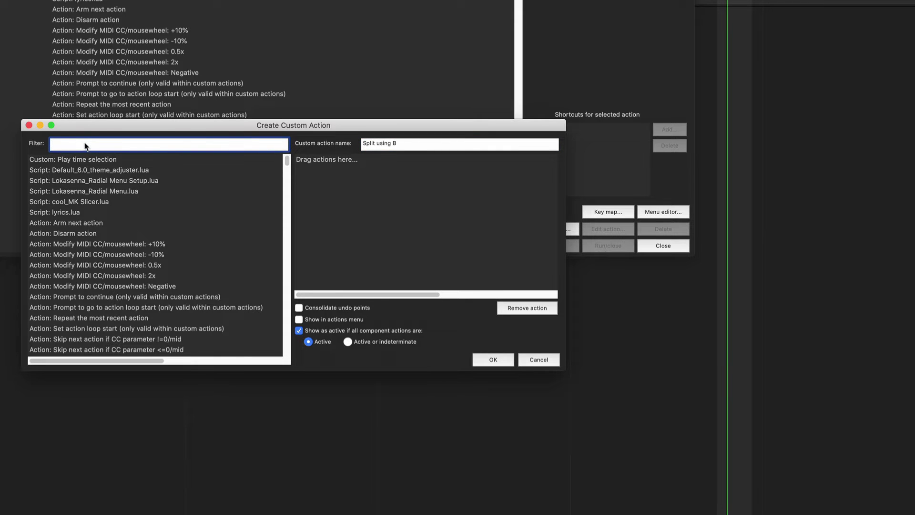
type("split at play")
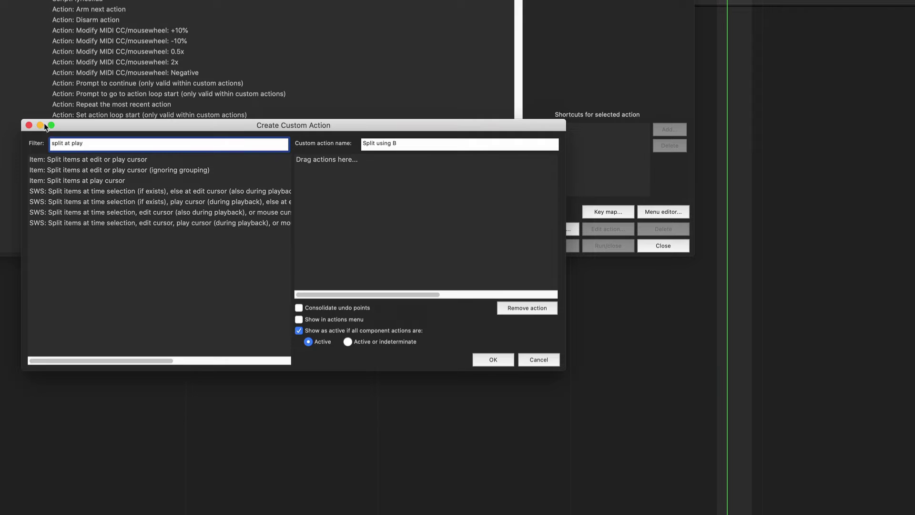
left_click(106, 182)
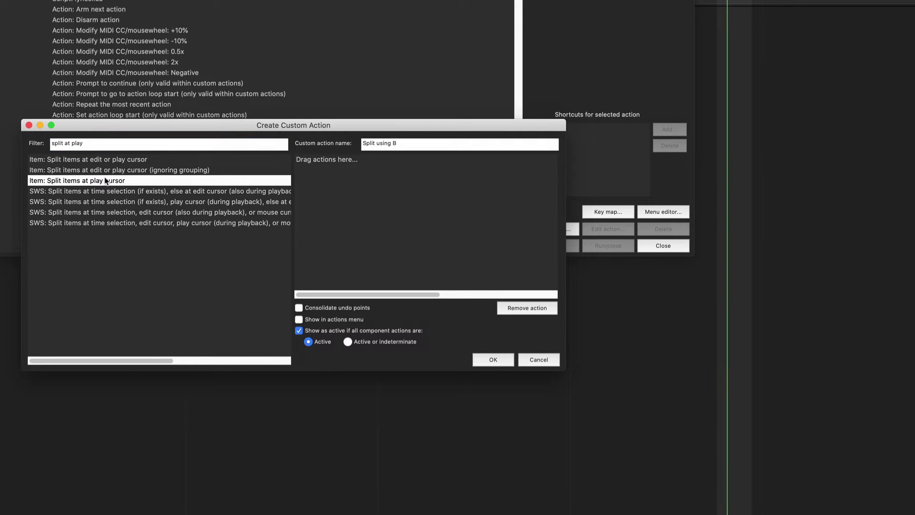
left_click_drag(105, 183, 446, 199)
Add 'Item: Split items at time selection', save the action, and assign shortcut B
left_click(93, 146)
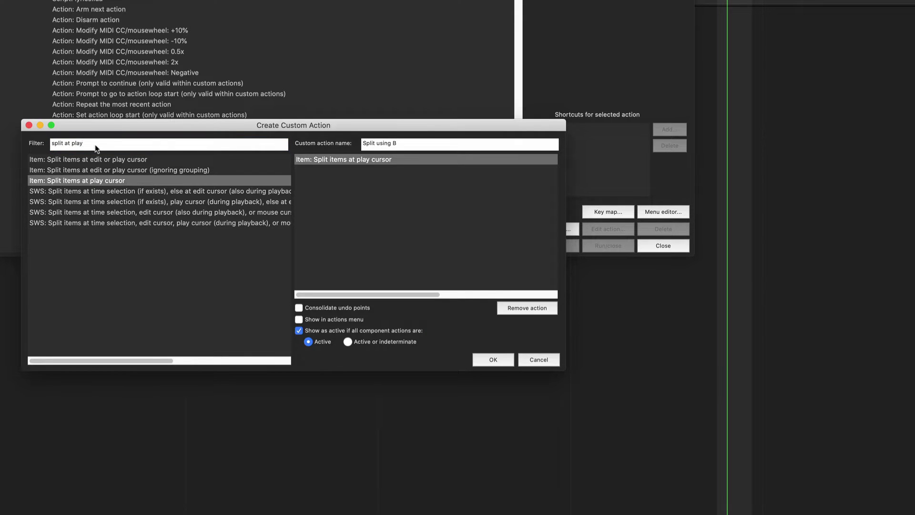
key("BackSpace")
key("BackSpace")
key("BackSpace")
key("BackSpace")
type("time sel")
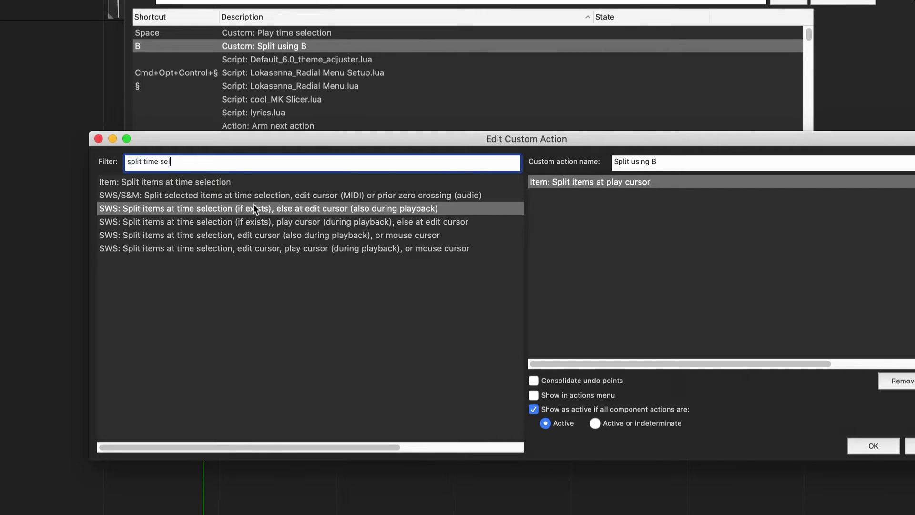
left_click_drag(220, 207, 597, 214)
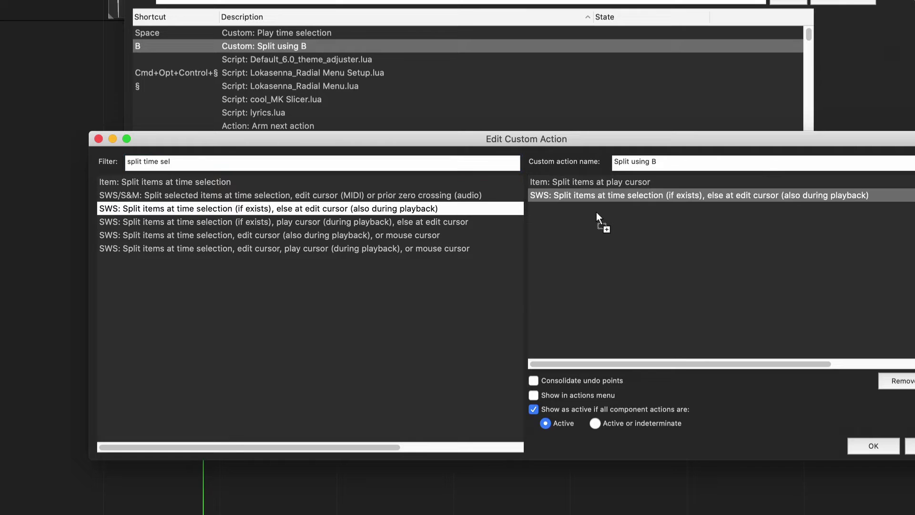
left_click(222, 183)
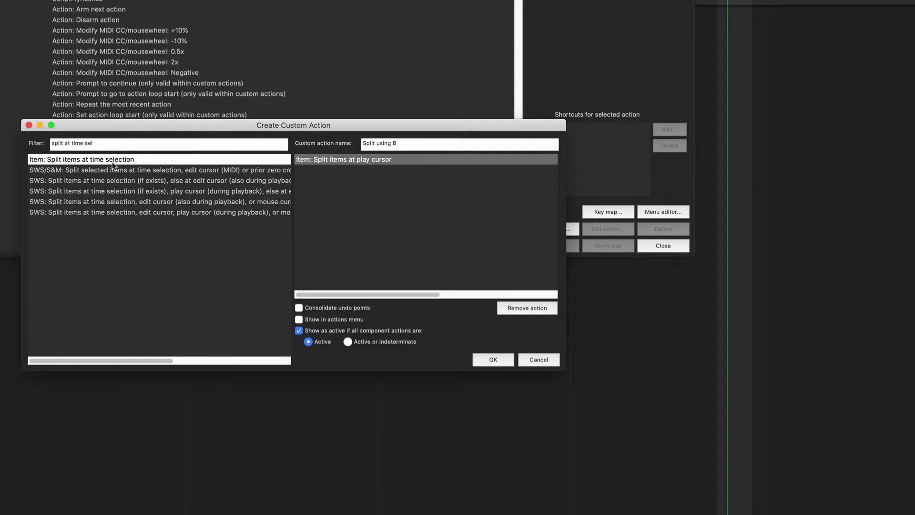
left_click_drag(113, 162, 369, 204)
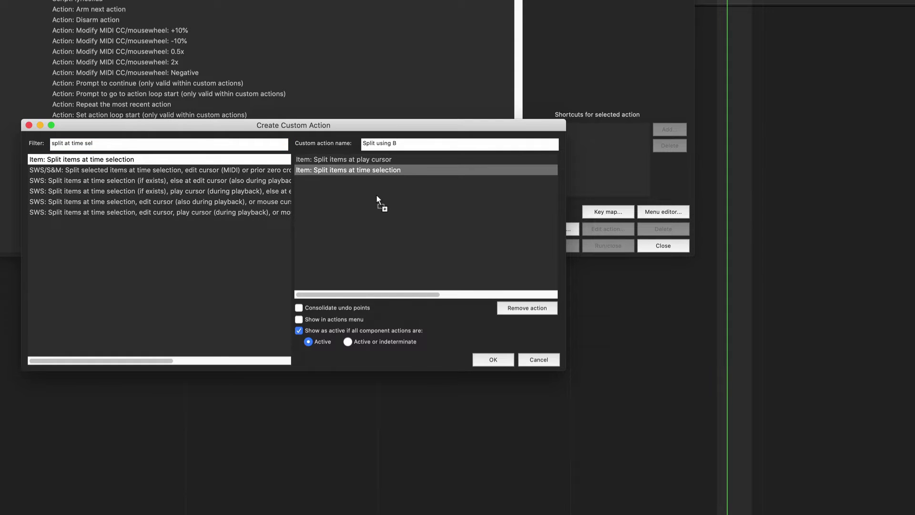
left_click(504, 362)
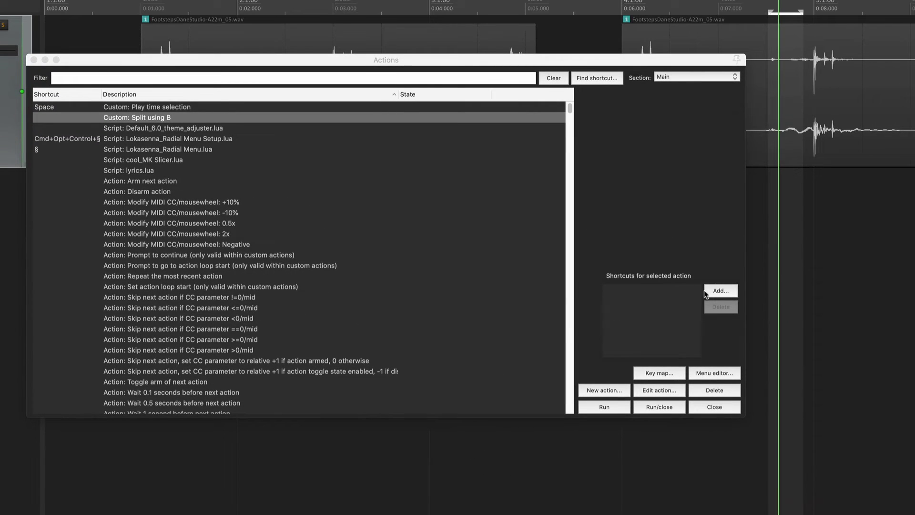
left_click(720, 290)
key("b")
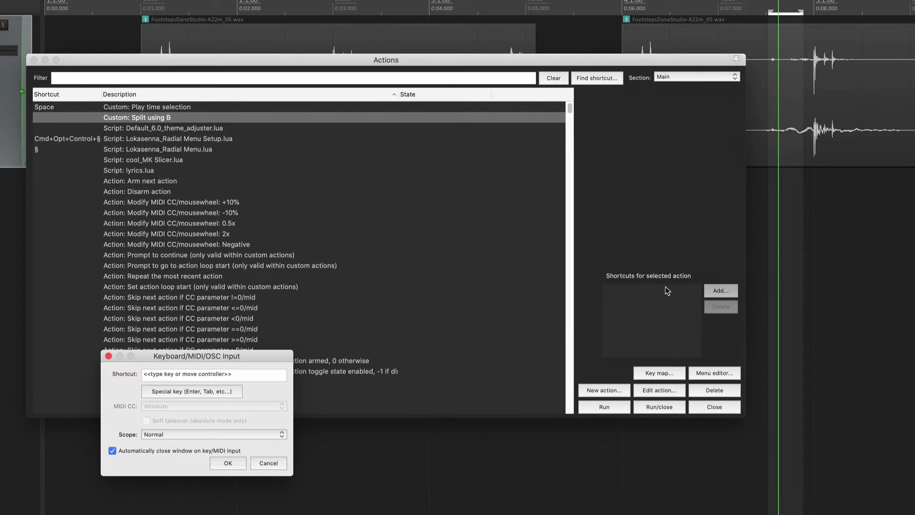
Close the Actions list, select 4.3.97 to 5.2.21, test a split, and undo it
left_click(719, 409)
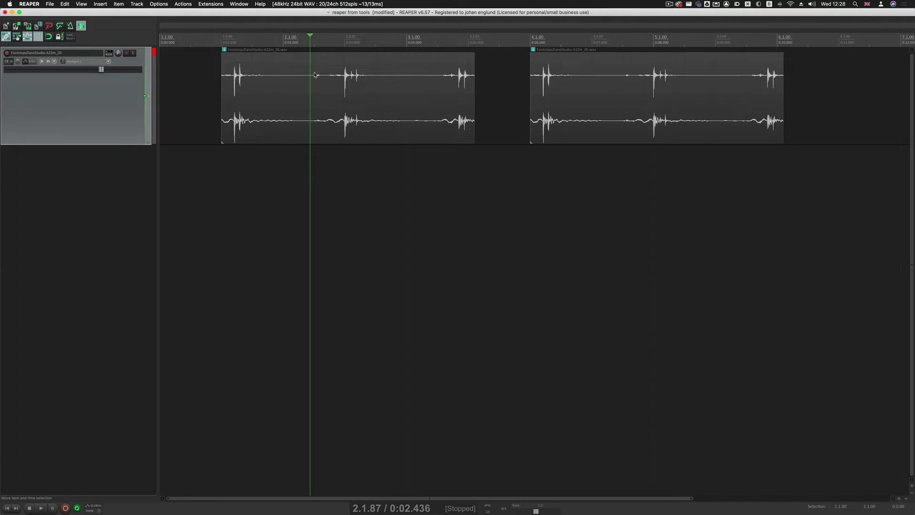
left_click_drag(622, 42, 691, 43)
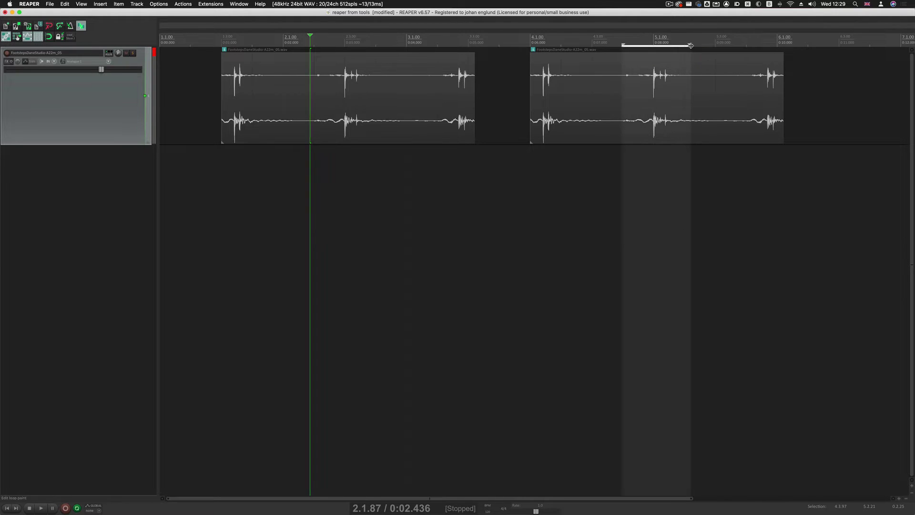
key("s")
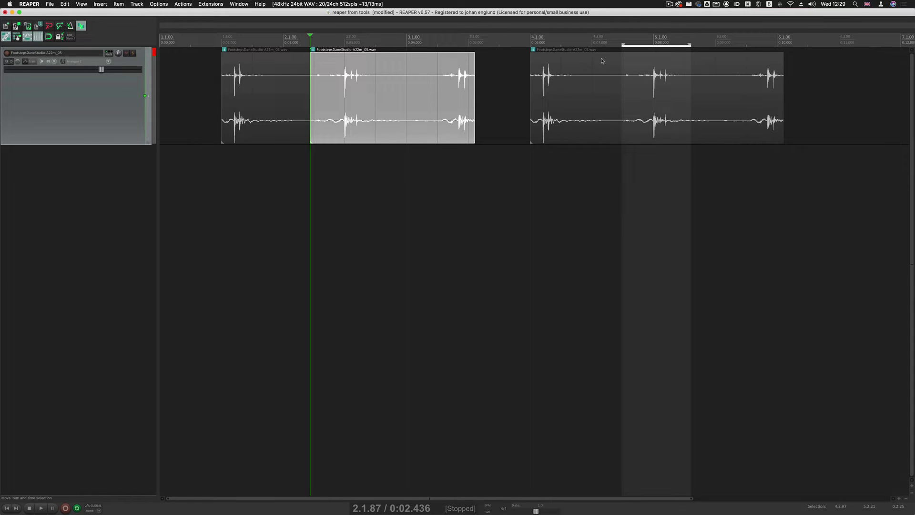
key("super+z")
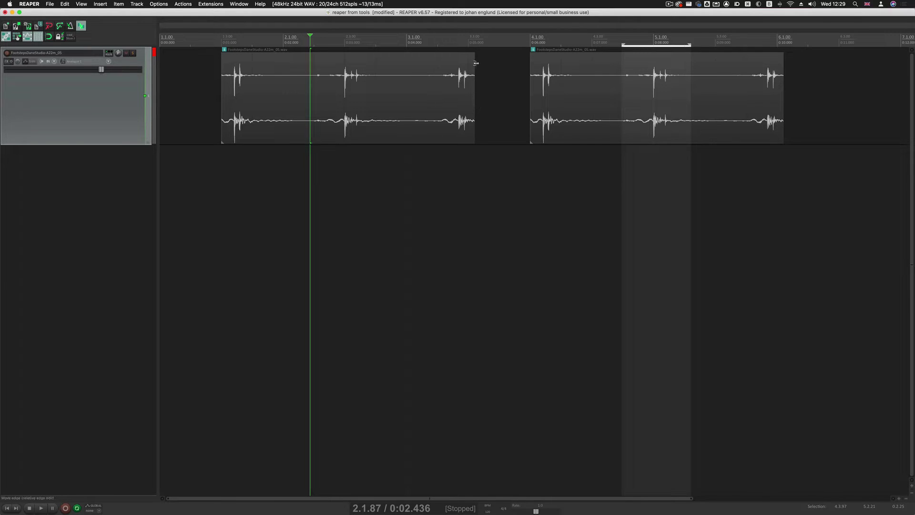
Select 5.2.58 to 5.4.17, split the second item, then undo the split and selection
left_click(496, 42)
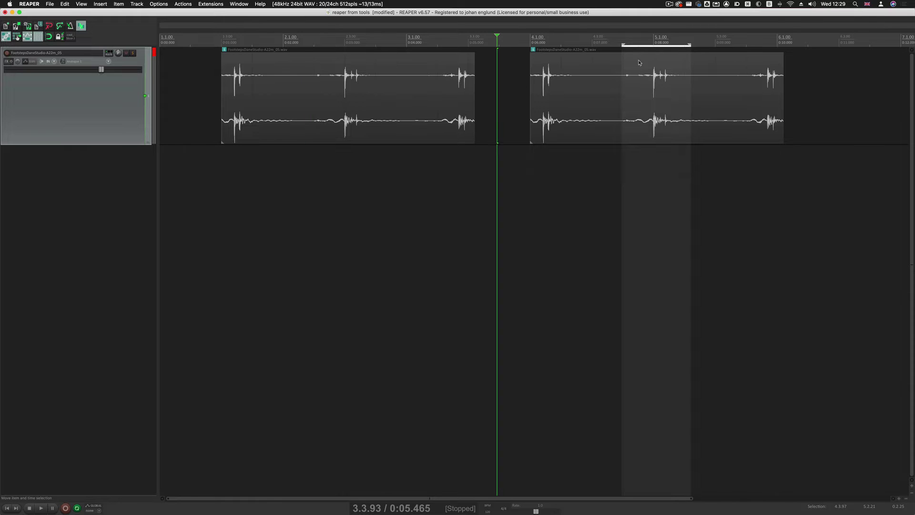
left_click_drag(703, 41, 747, 57)
key("s")
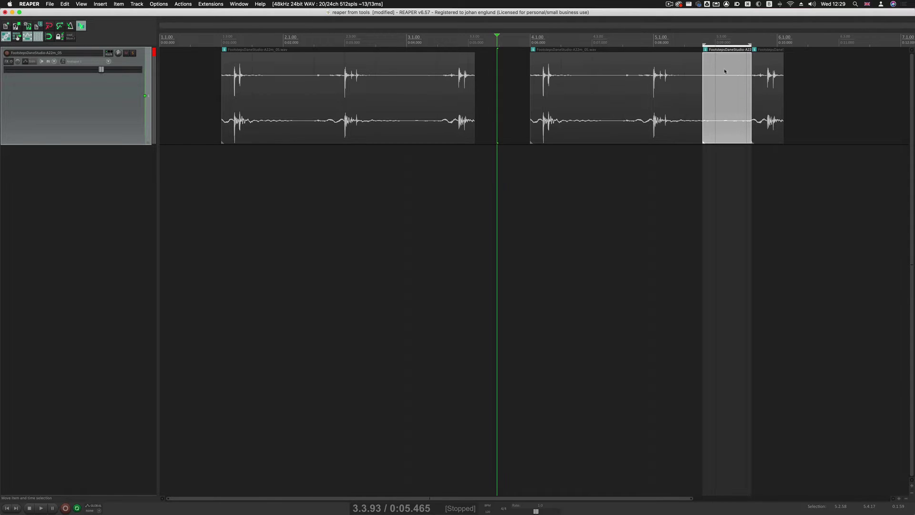
key("super+z")
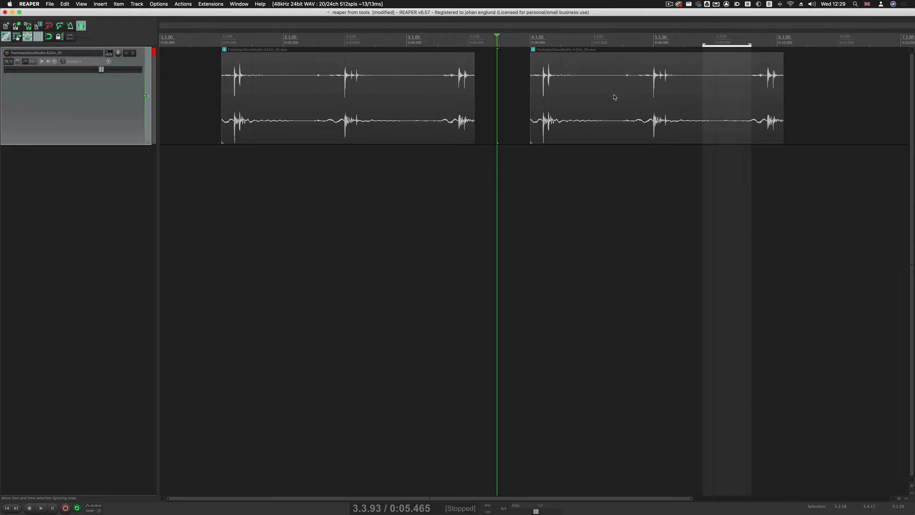
left_click(232, 38)
key("super+z")
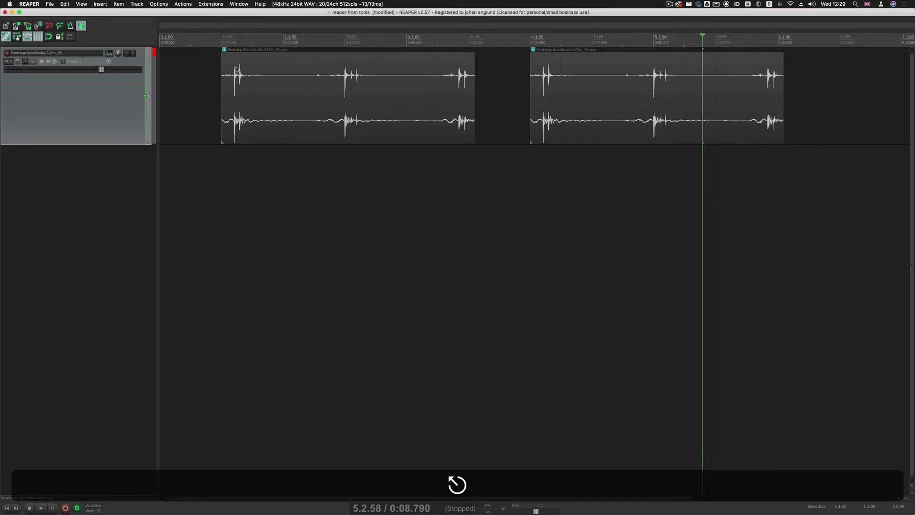
Mark a time selection during playback with Down and Up, then split the first item with B
left_click(243, 38)
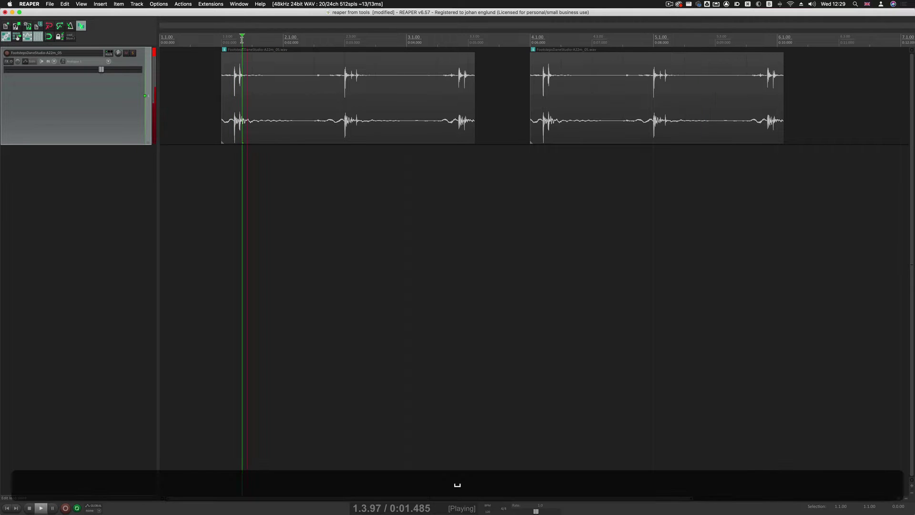
key("Down")
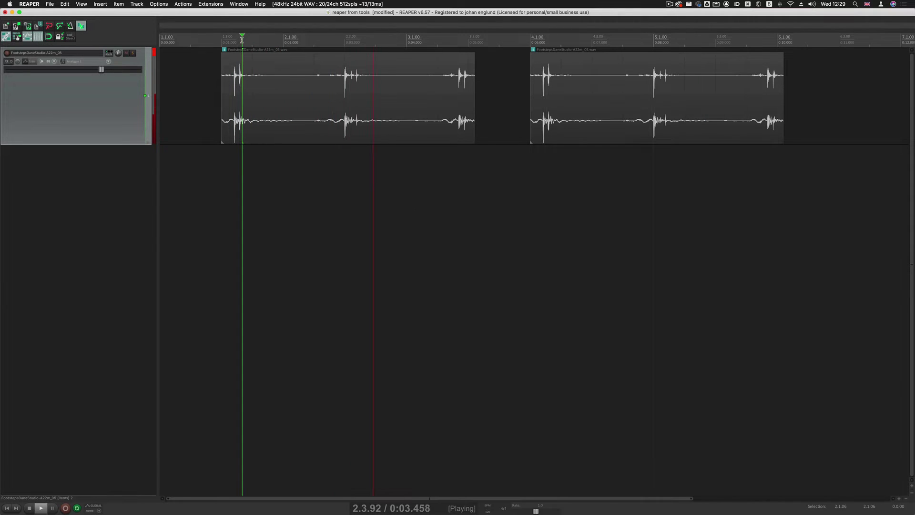
key("Up")
key("space")
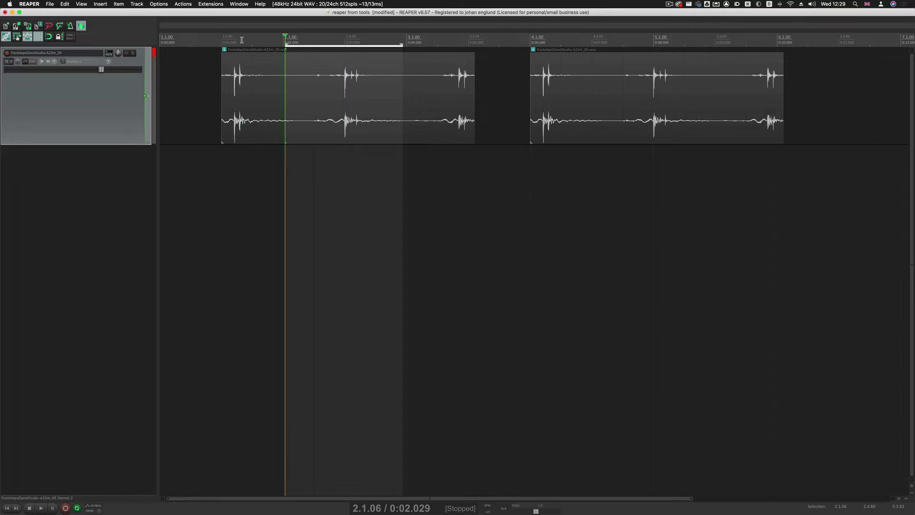
key("b")
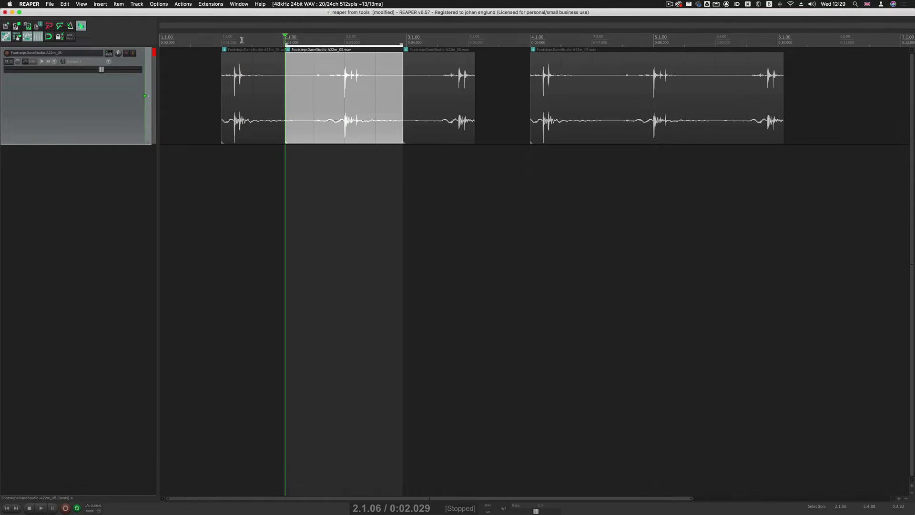
Split the second item at several points, starting at 4.3.98
left_click(343, 40)
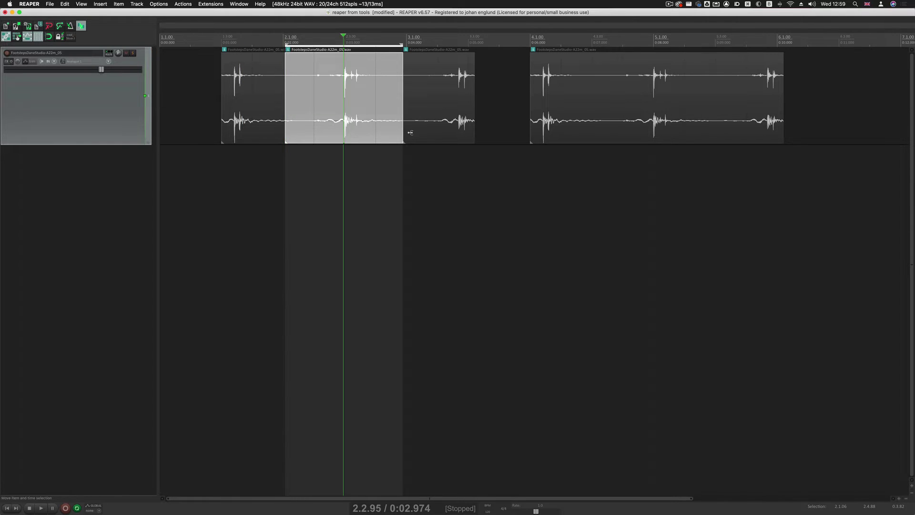
left_click(622, 88)
key("s")
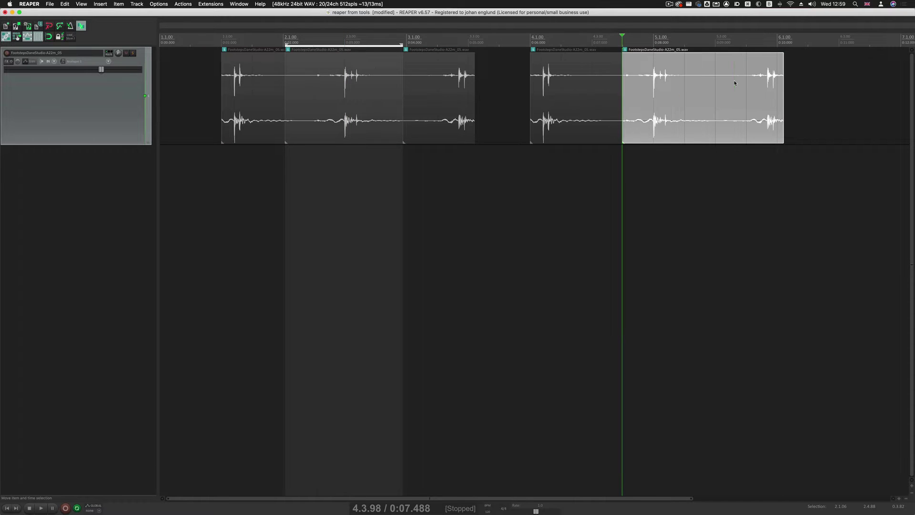
left_click(735, 83)
key("s")
left_click(563, 86)
key("s")
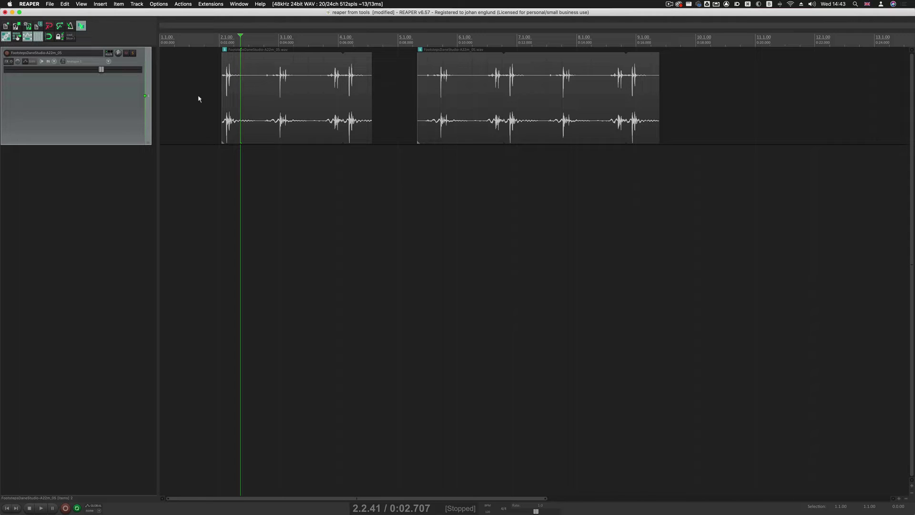
Enable 'Move edit cursor to start of time selection on time selection change' in Editing Behavior
key("super+comma")
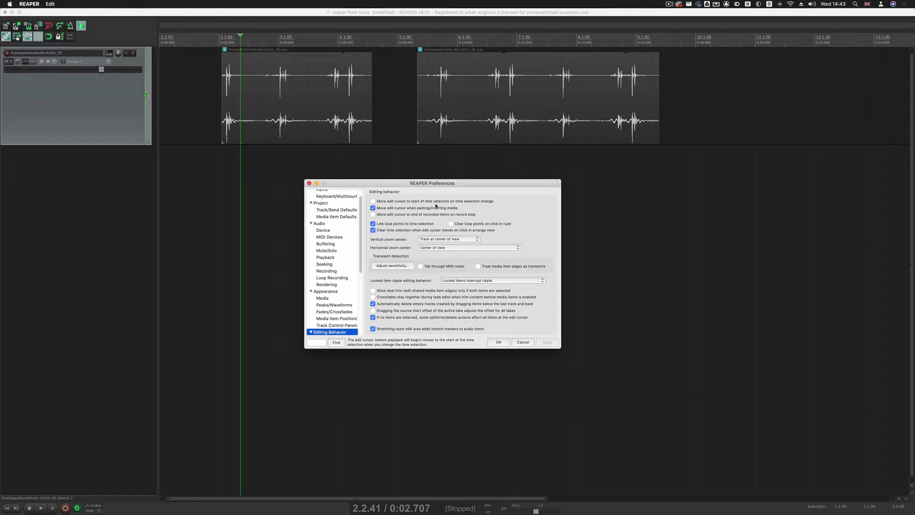
left_click(373, 200)
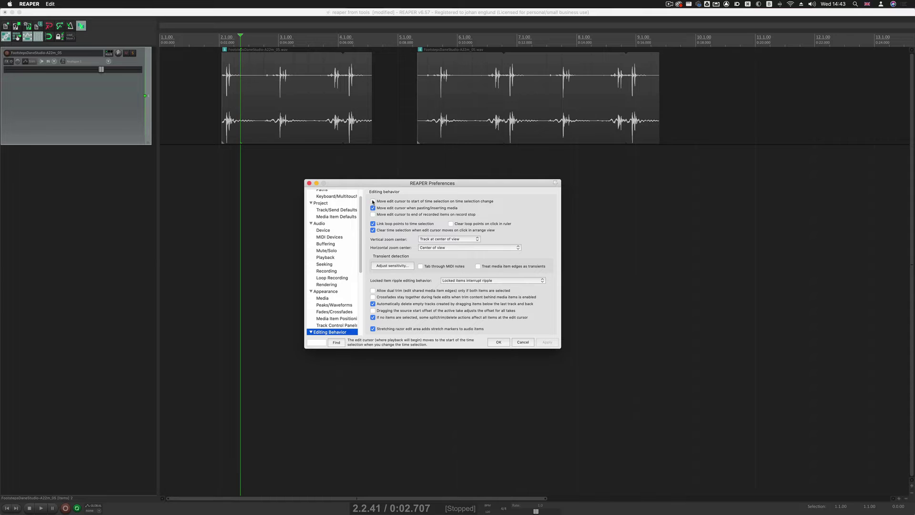
left_click(499, 342)
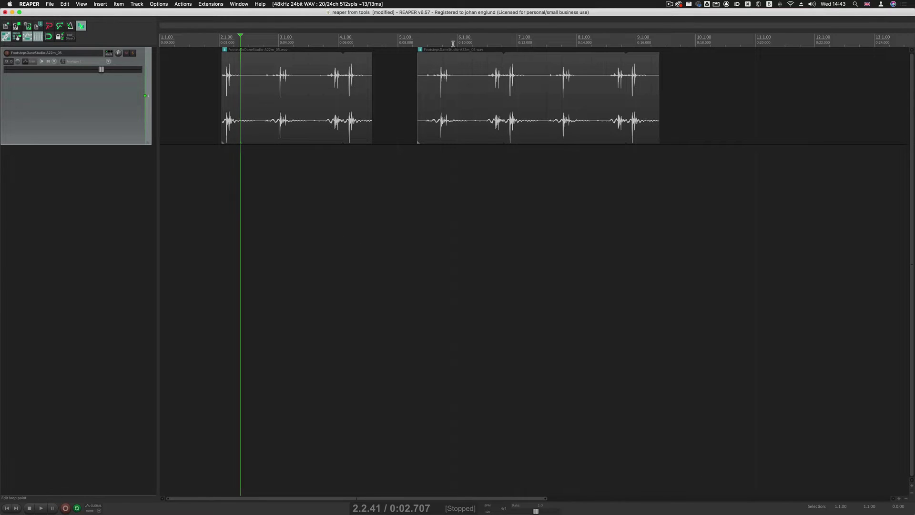
Mark time selections over both items and split the second item at 7.2.78
left_click_drag(454, 44, 634, 44)
left_click_drag(260, 42, 311, 42)
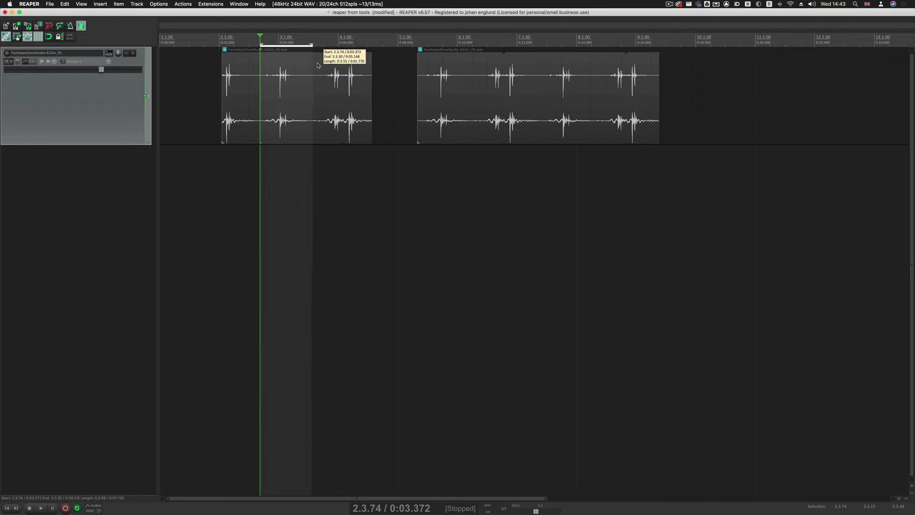
left_click(544, 103)
key("s")
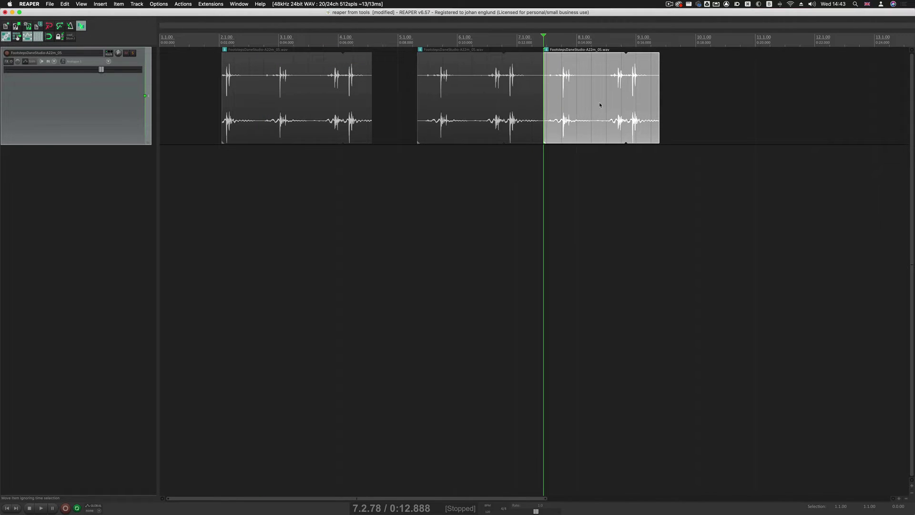
Split the second item's middle and rightmost pieces at new selections and cursor points
left_click_drag(253, 41, 284, 42)
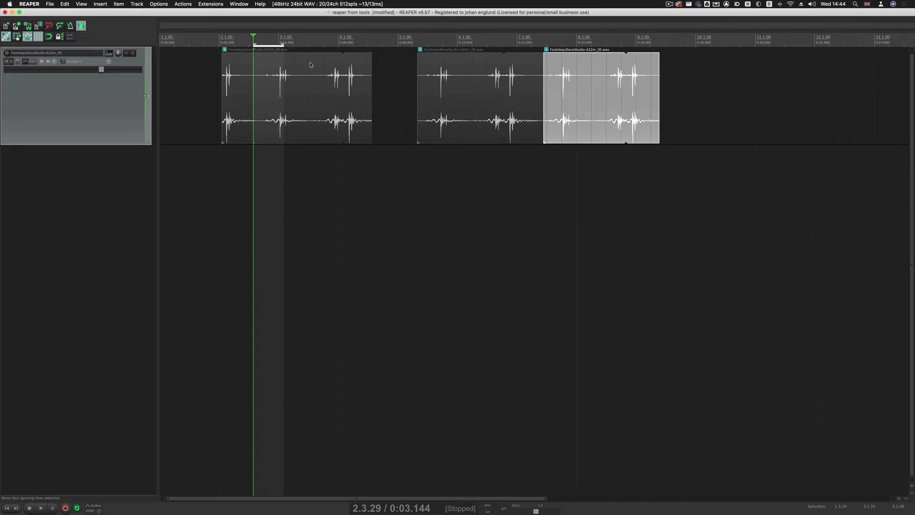
left_click_drag(466, 41, 526, 39)
left_click(480, 80)
key("s")
left_click(595, 79)
key("s")
left_click(468, 80)
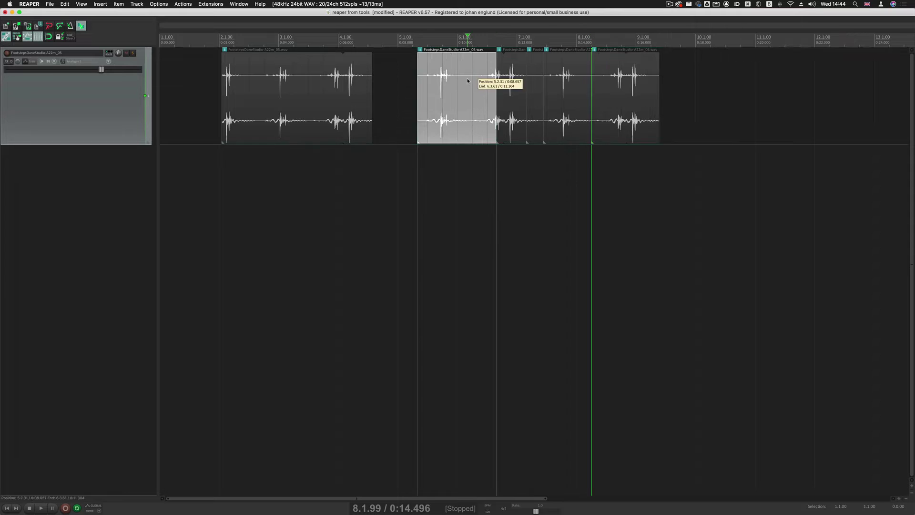
key("s")
Split the first item twice, then marquee-select all pieces and glue them with Cmd+G
left_click(296, 89)
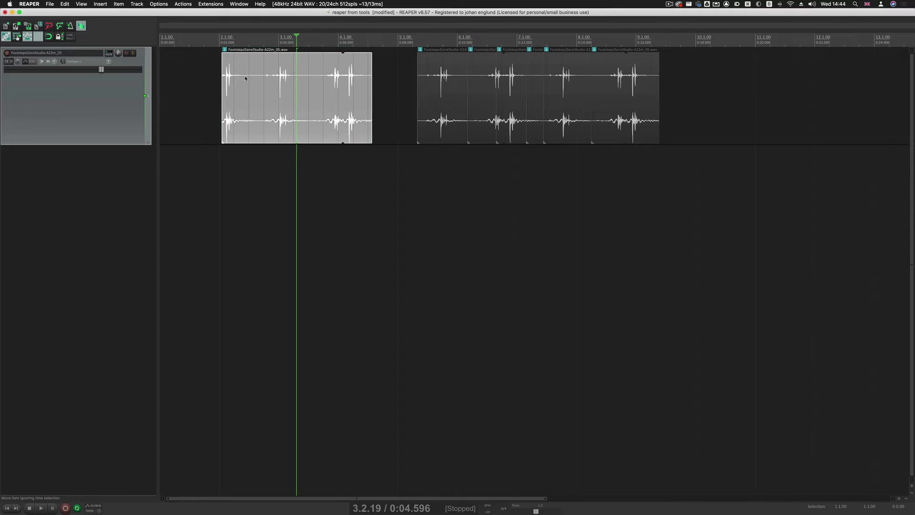
key("s")
left_click(240, 88)
key("s")
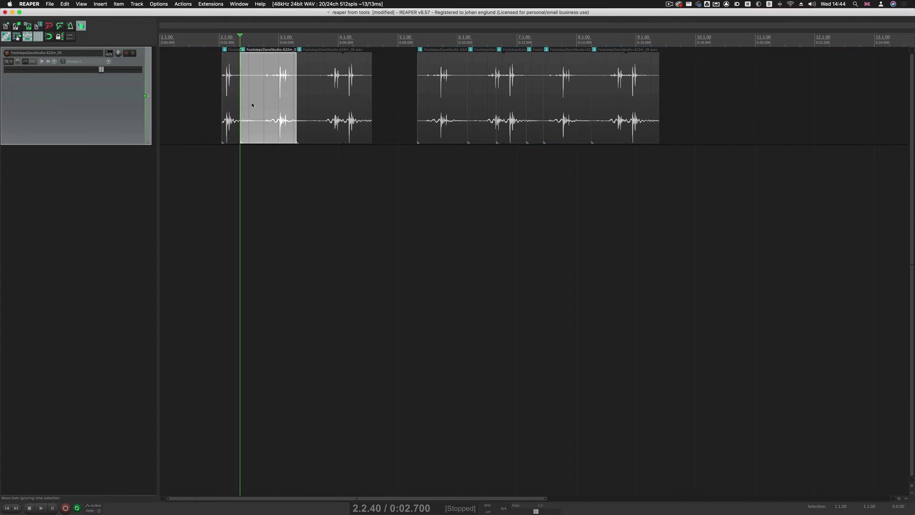
left_click_drag(201, 163, 670, 37)
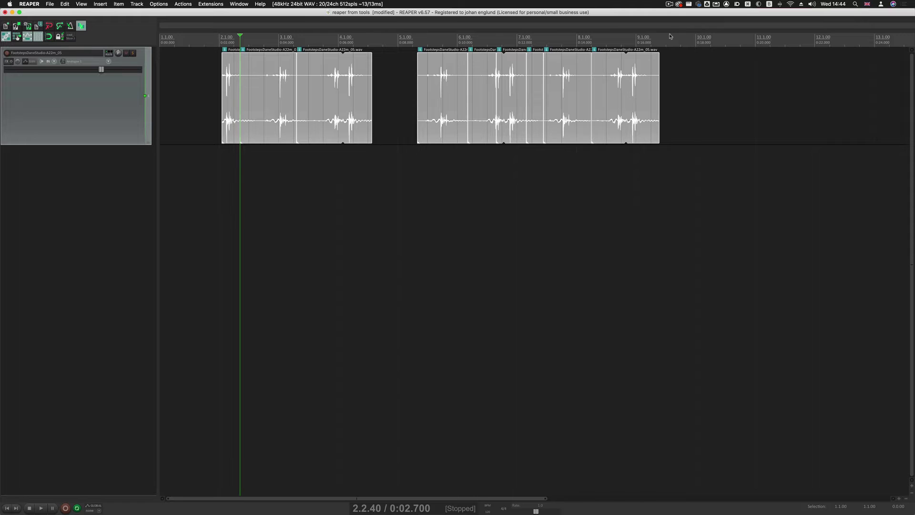
key("super+g")
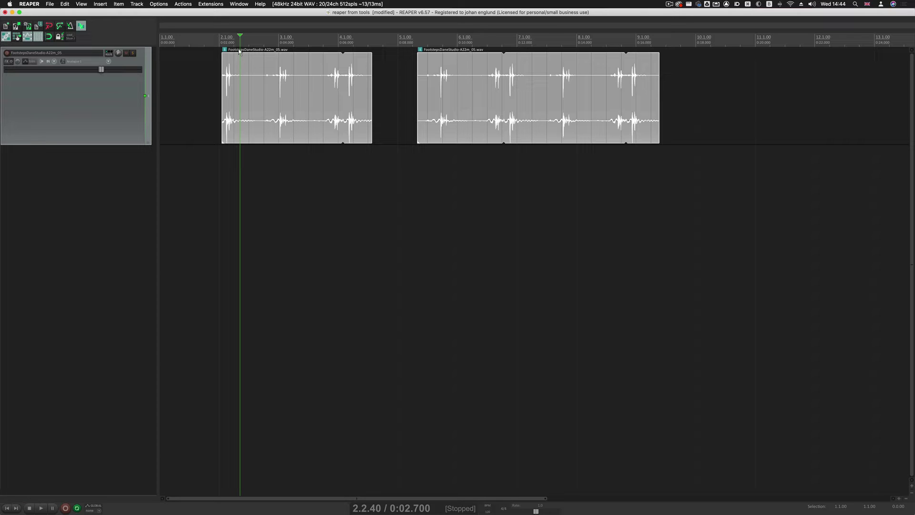
Return to project start, then filter actions for 'mini' and 'heal' to view Minimize REAPER and Heal splits shortcuts
key("Home")
key("question")
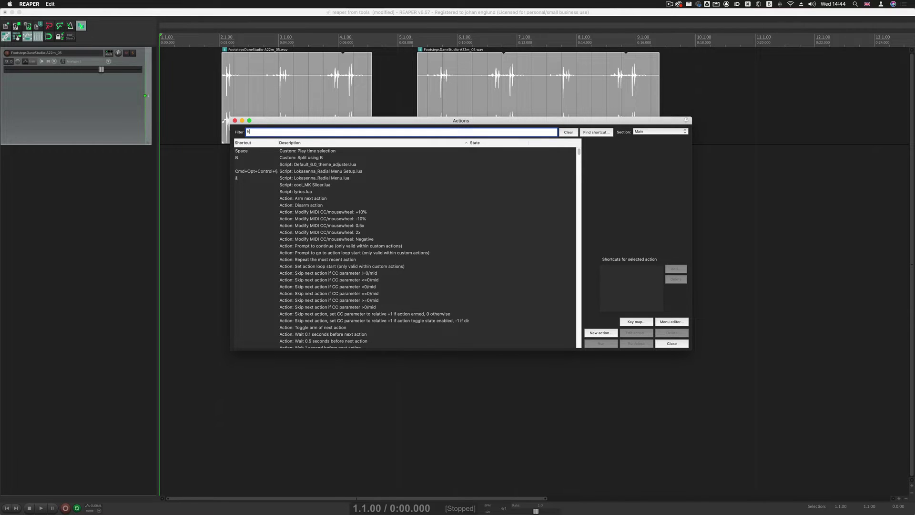
type("heal")
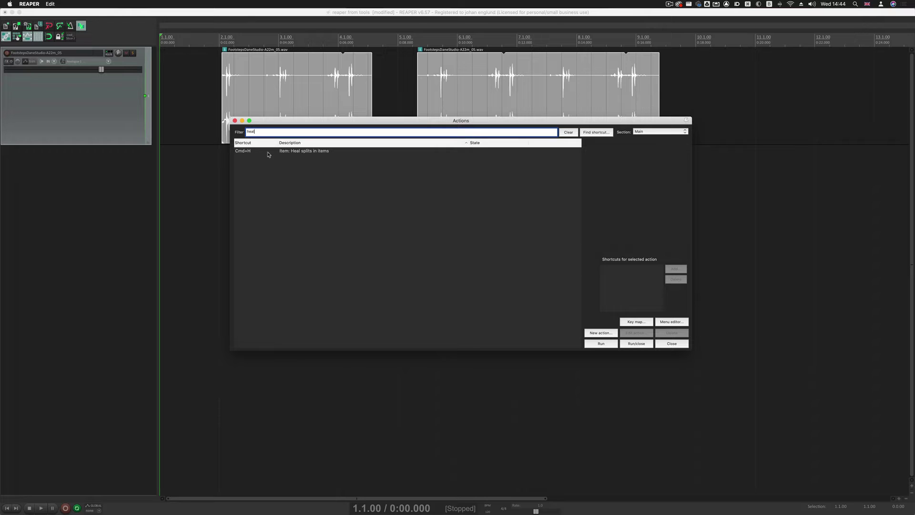
key("BackSpace")
key("BackSpace")
key("BackSpace")
key("BackSpace")
type("mini")
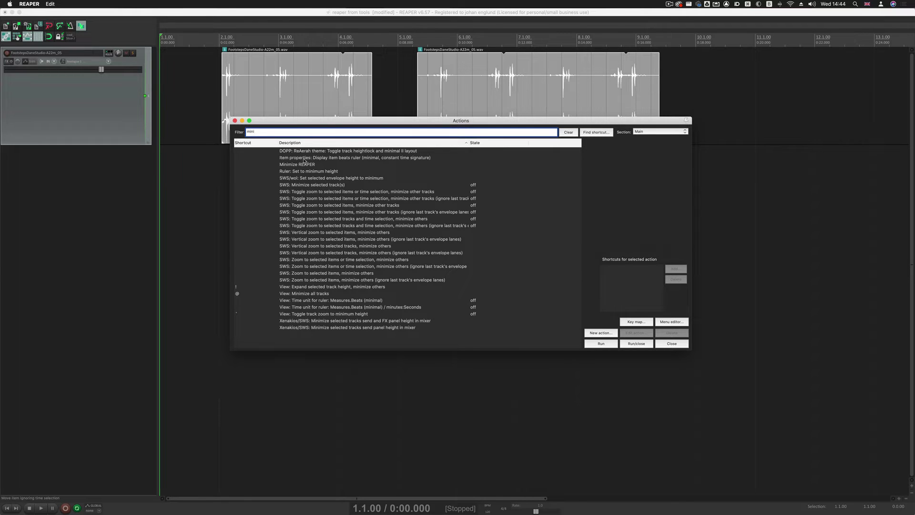
left_click(305, 165)
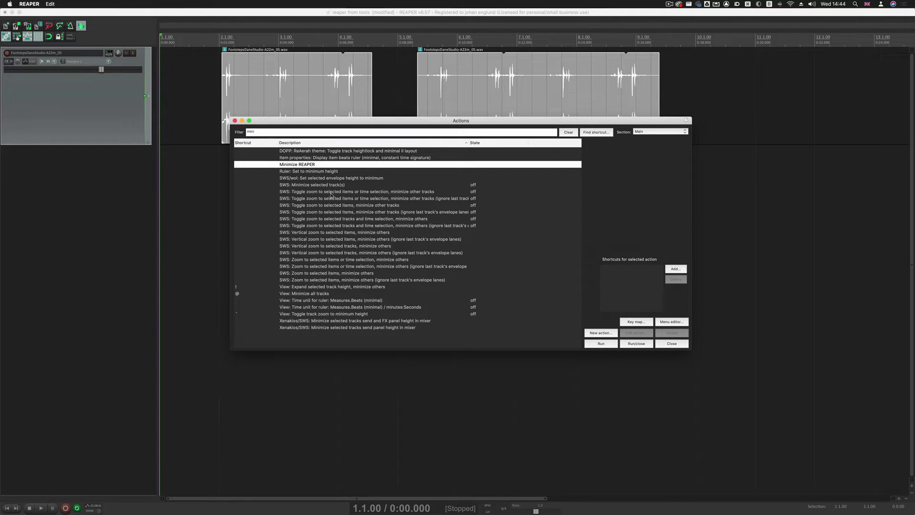
key("Tab")
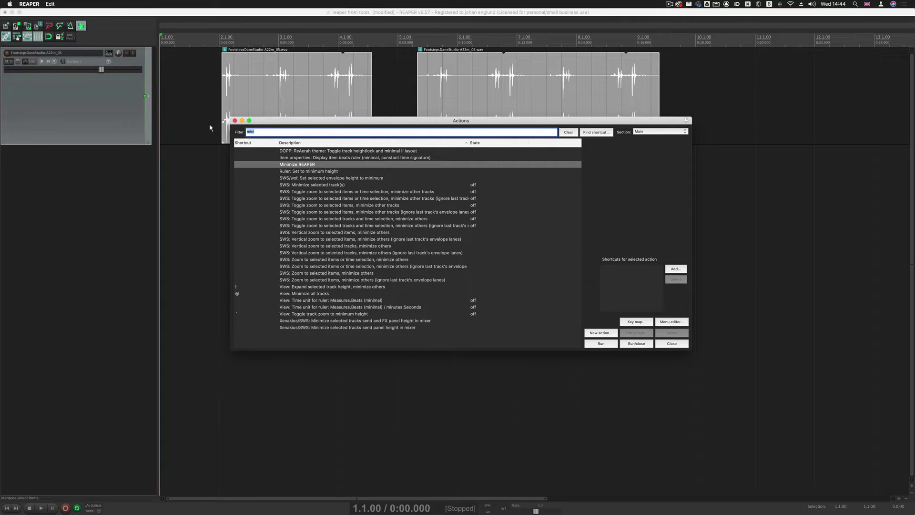
type("heal")
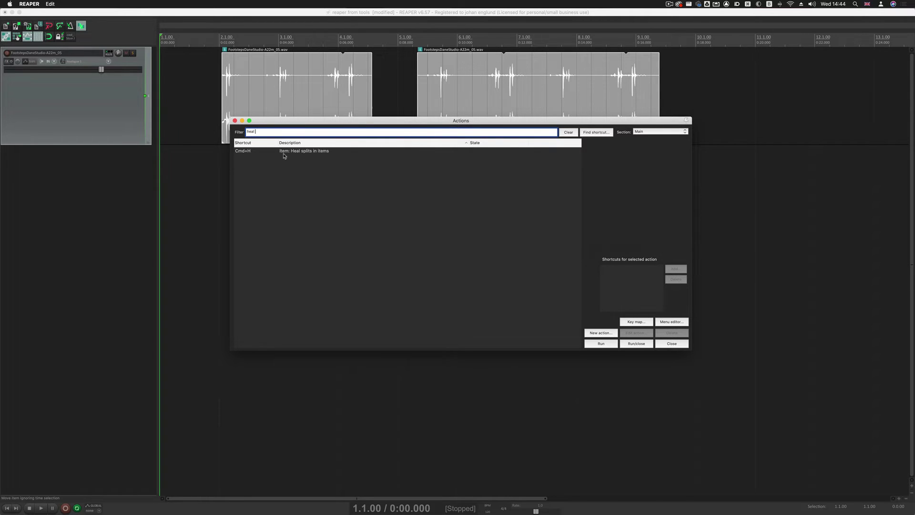
left_click(284, 152)
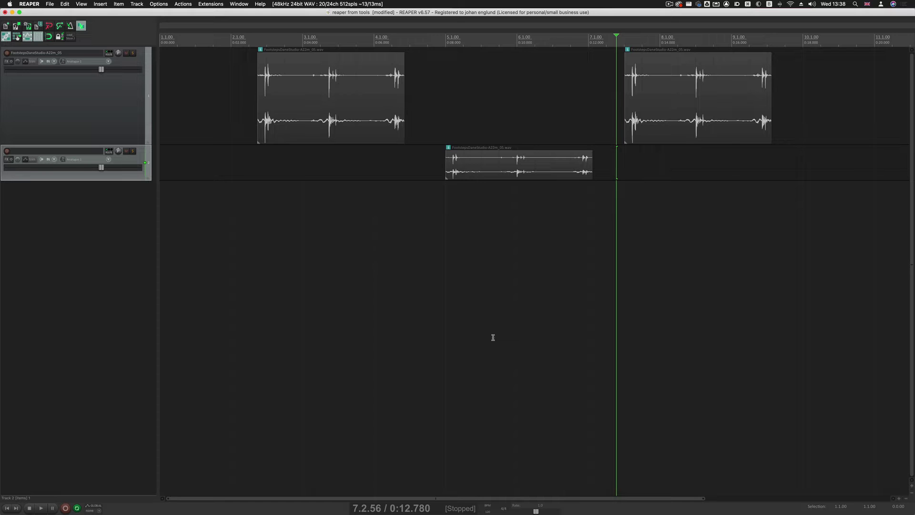
View the Arrange view mouse modifiers, then test a left-drag time selection from 2.1.40 to 9.4.54
key("super+comma")
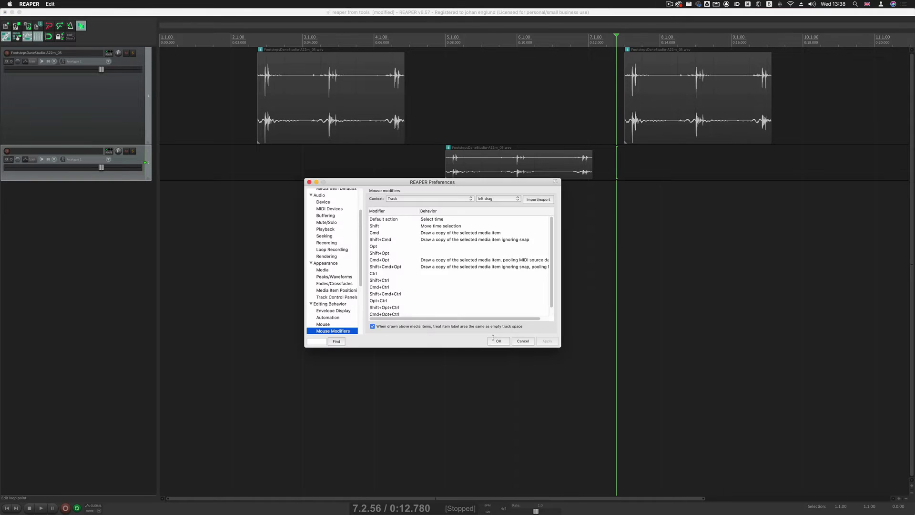
left_click(408, 199)
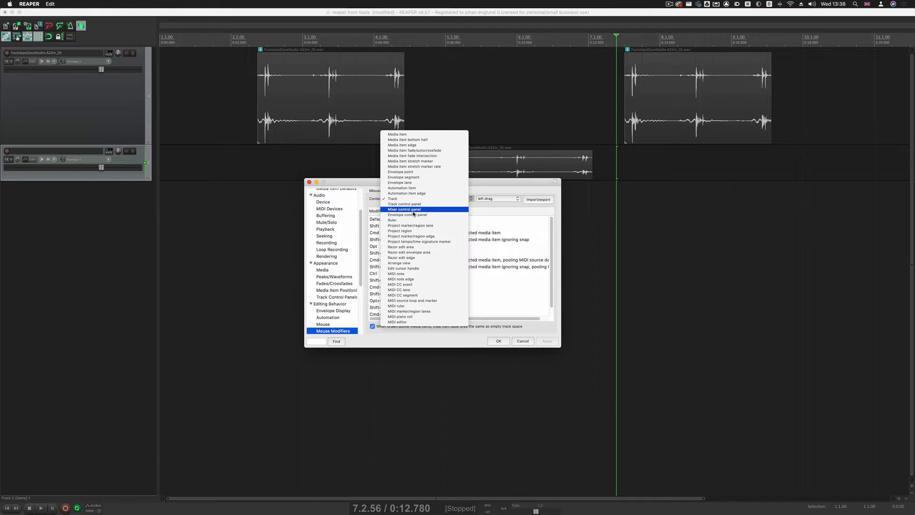
left_click(412, 263)
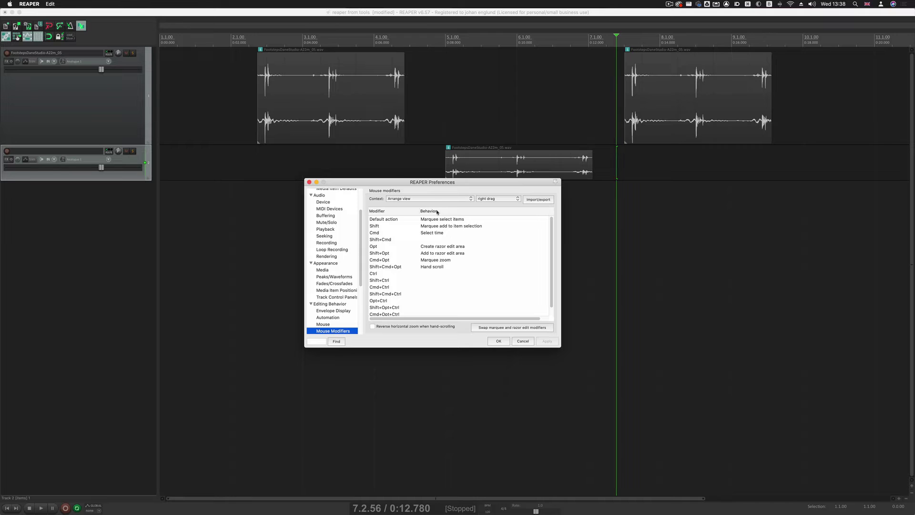
left_click(499, 341)
left_click_drag(239, 157, 370, 174)
left_click_drag(663, 117, 794, 42)
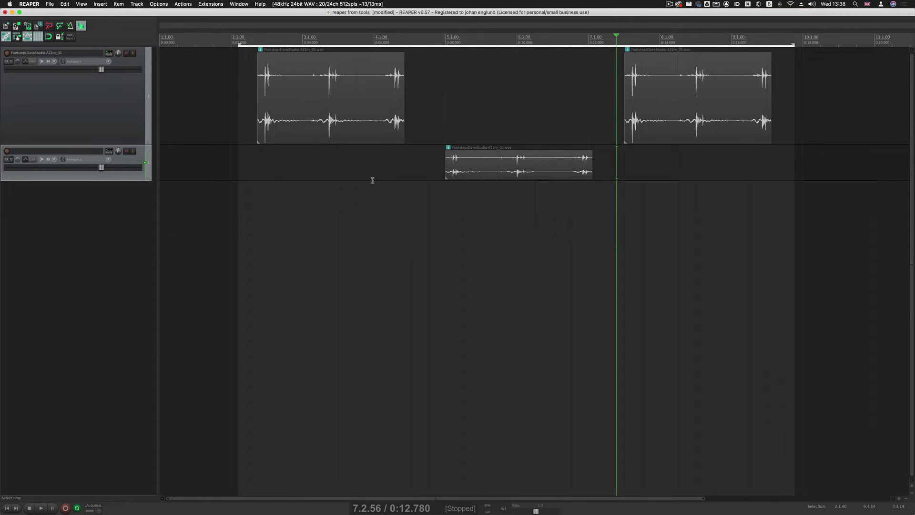
Set the track left-drag default action to Marquee select items > Just select
key("super+comma")
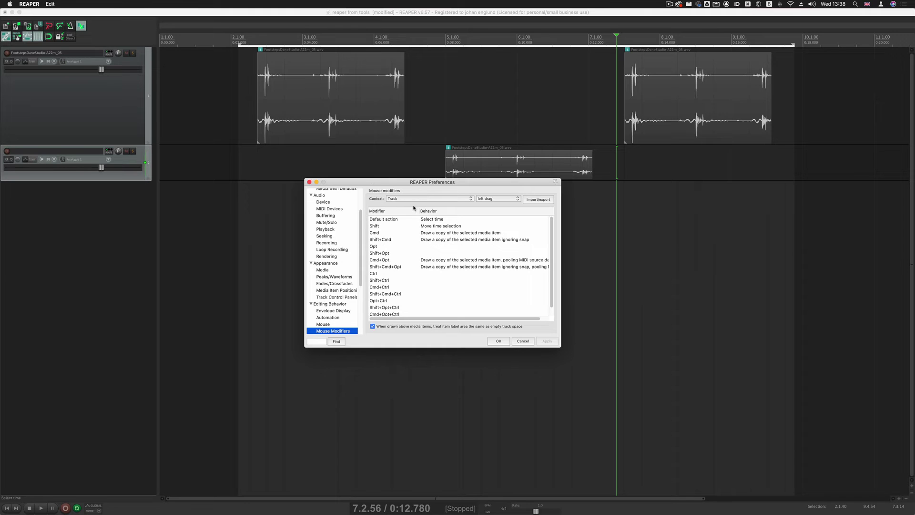
left_click(438, 221)
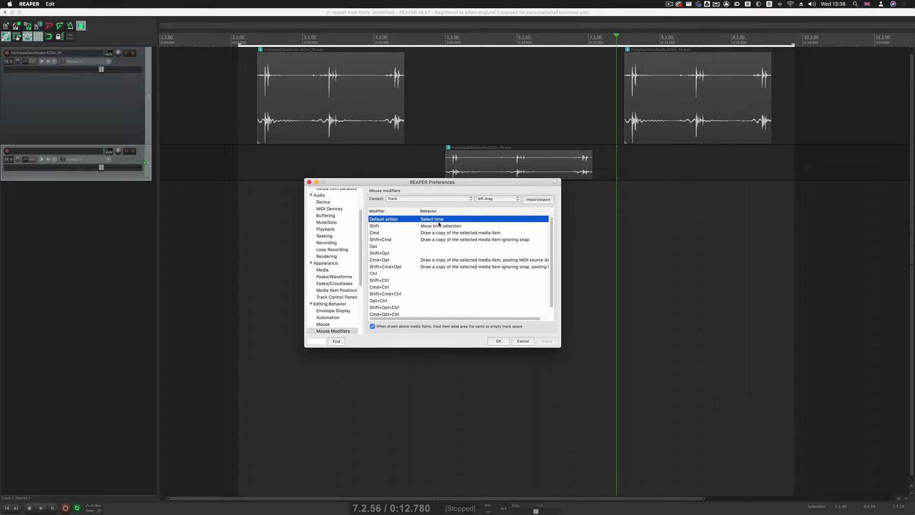
left_click(435, 221)
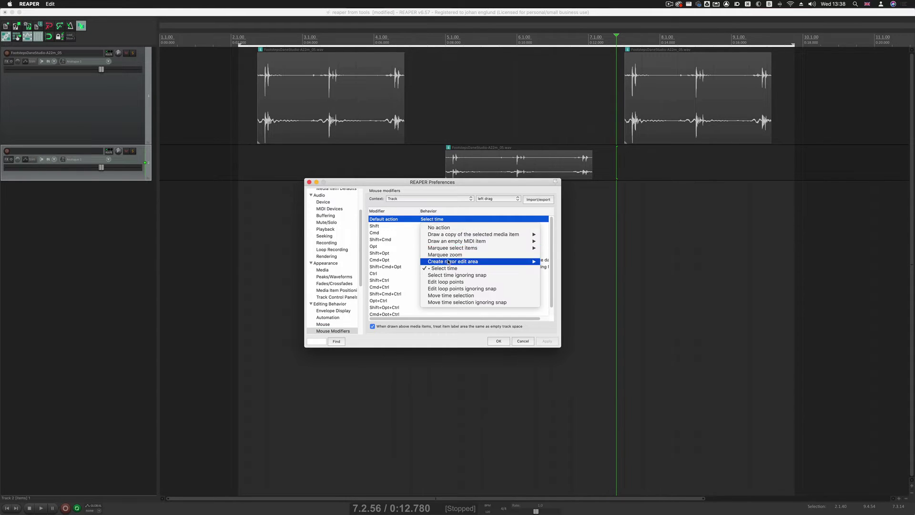
mouse_move(460, 249)
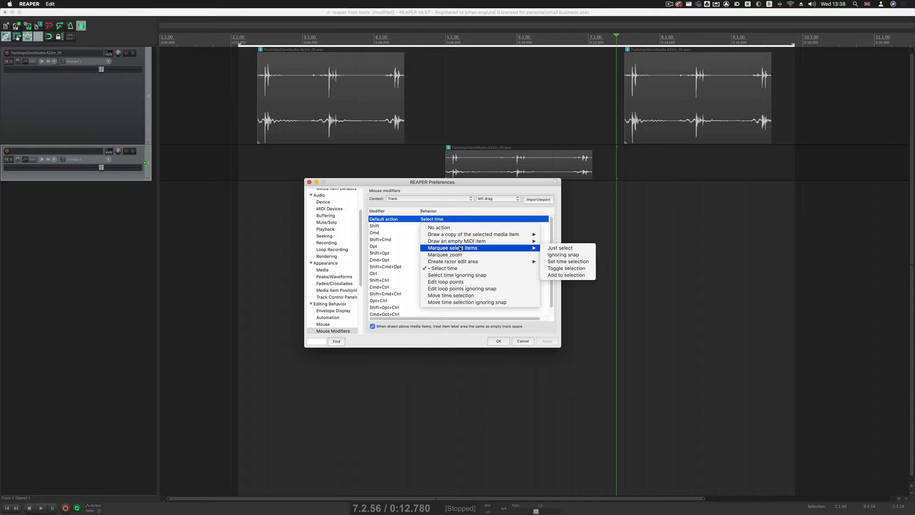
left_click(572, 247)
Close Preferences, marquee-select the items on both tracks, then clear the selection
left_click(499, 341)
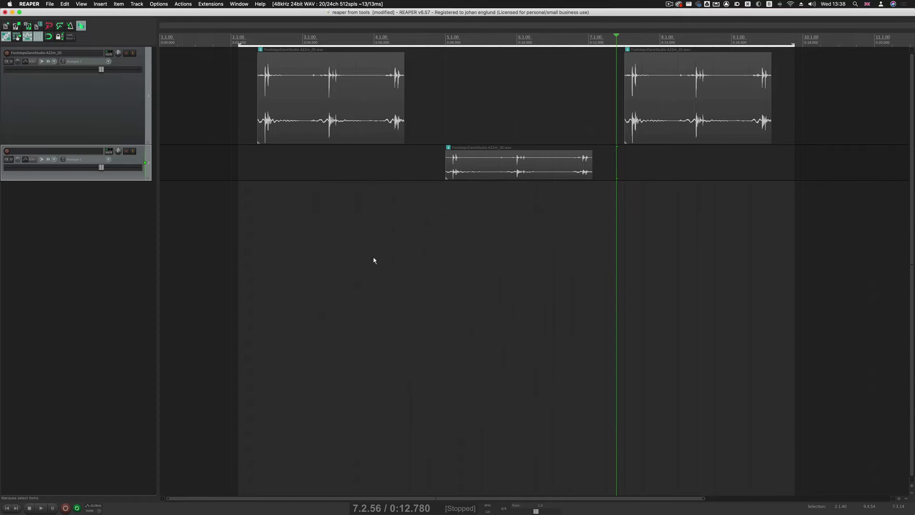
left_click(373, 259)
left_click_drag(308, 253, 778, 43)
left_click(434, 205)
Marquee-select the first item, then the track 2 item, and deselect everything
left_click_drag(251, 184, 430, 39)
left_click_drag(396, 215, 593, 138)
left_click(523, 219)
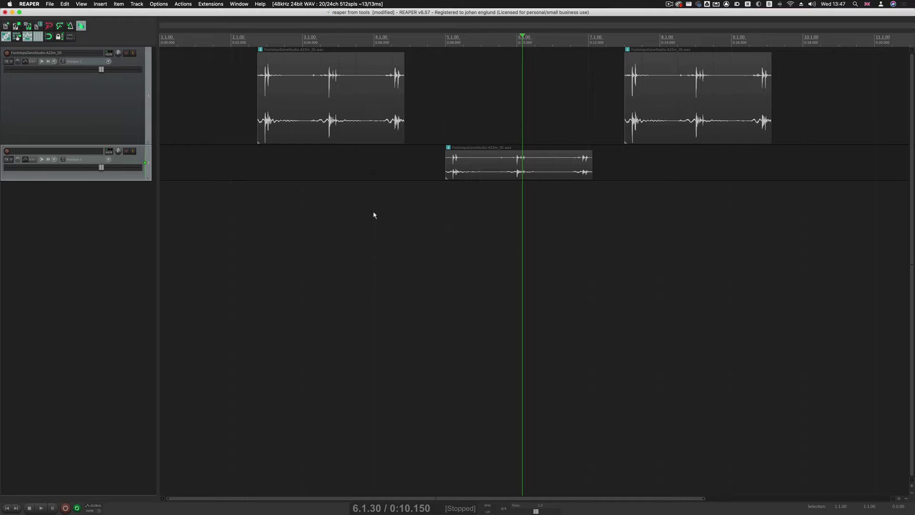
Change the Media item Cmd+Opt left-drag from render-to-file to Marquee zoom
key("super+comma")
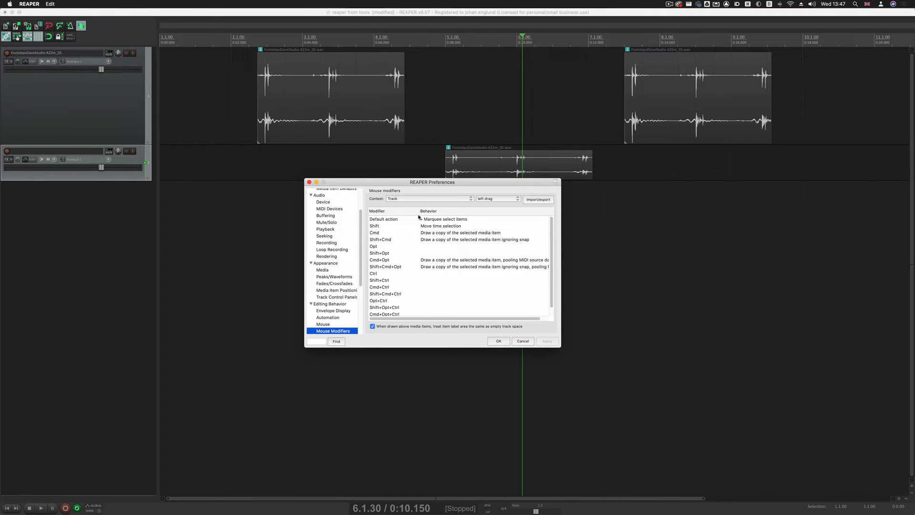
left_click(393, 200)
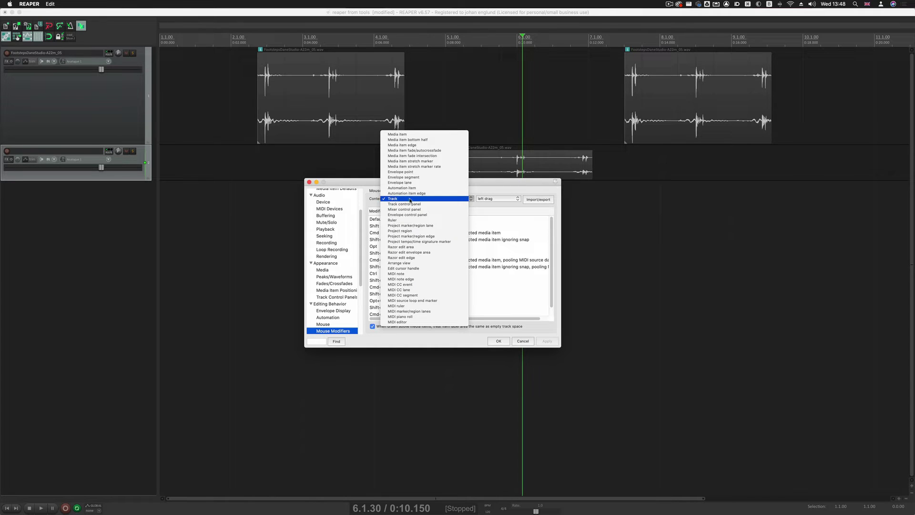
left_click(418, 135)
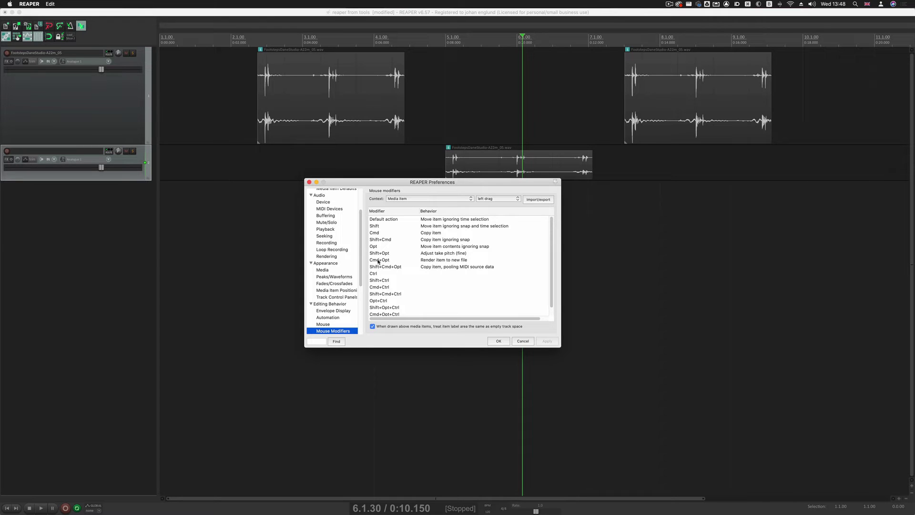
double_click(437, 260)
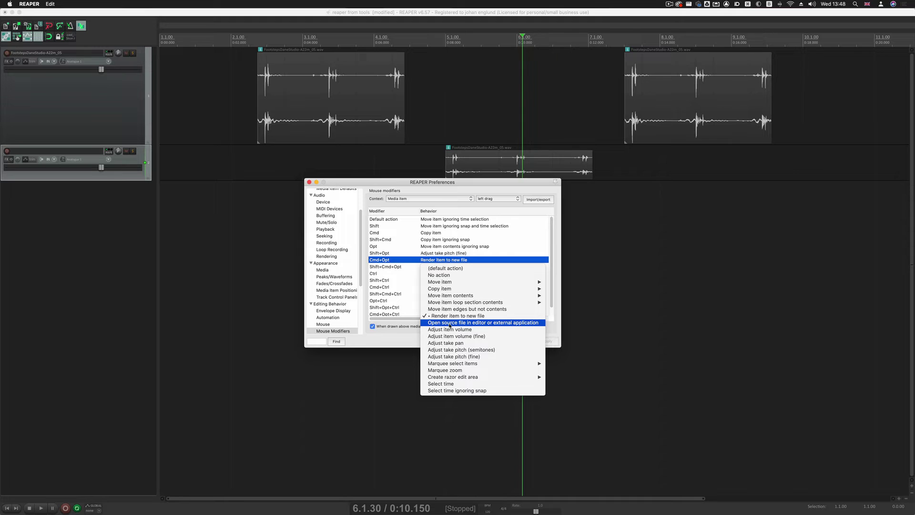
left_click(464, 371)
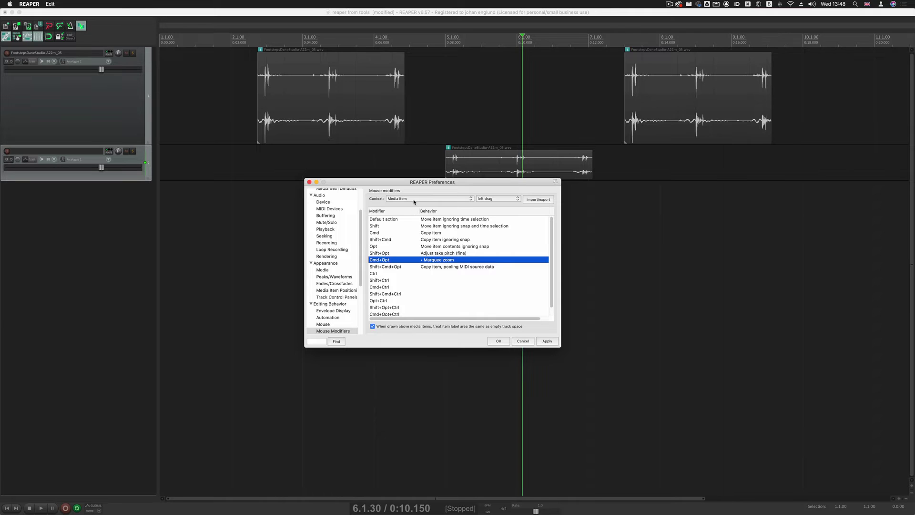
Confirm Preferences, then draw and undo a test MIDI item on track 2
left_click(499, 342)
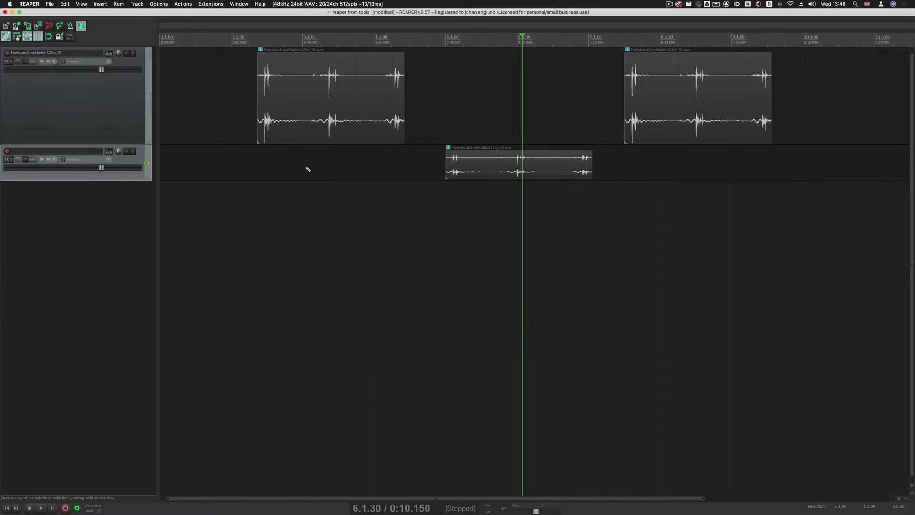
mouse_move(283, 165)
left_mouse_down()
mouse_move(348, 138)
mouse_move(367, 171)
left_mouse_up()
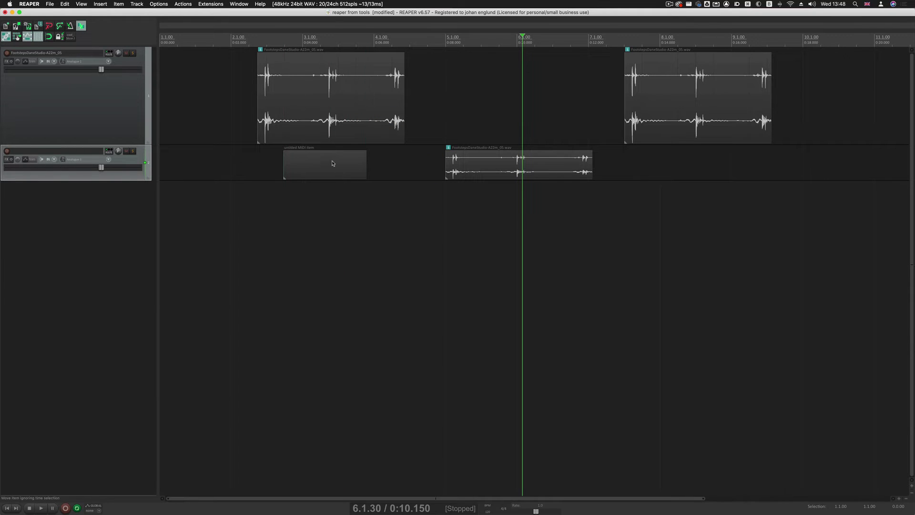
key("super+z")
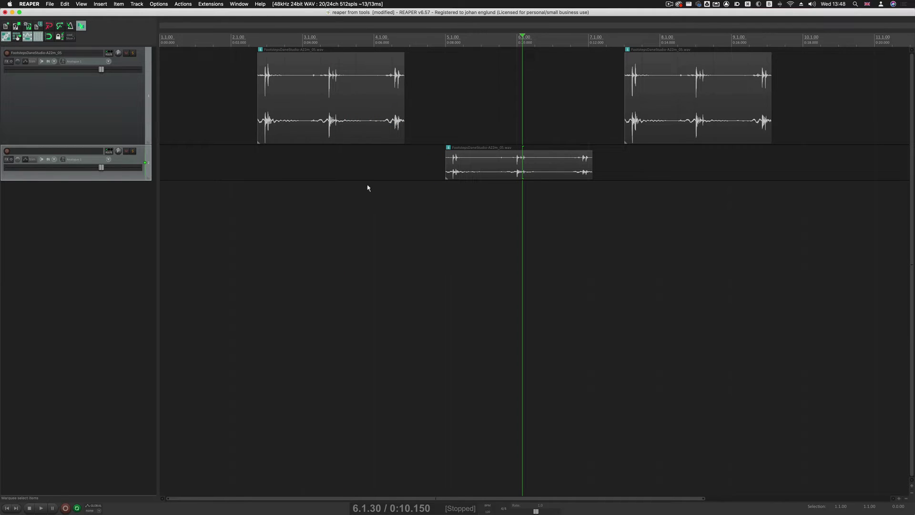
Set the Track context copy-drawing modifier left-drag to Marquee zoom and confirm
key("super+comma")
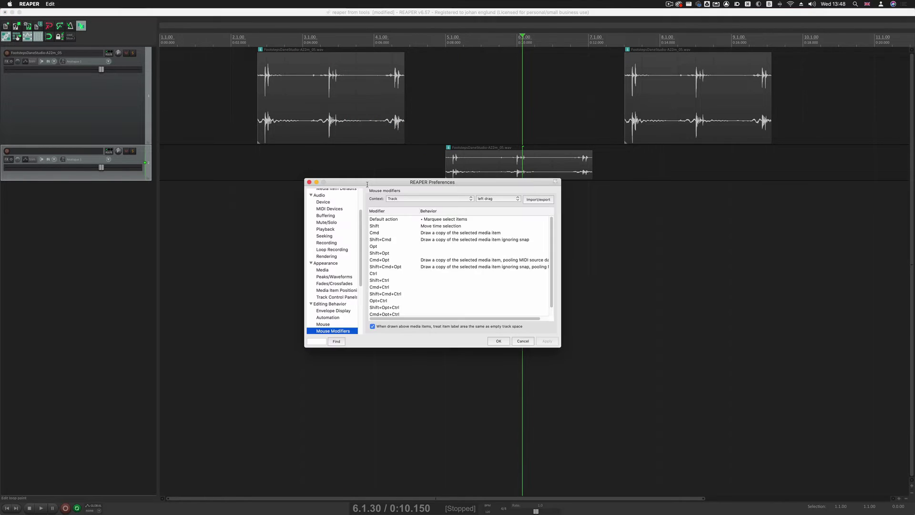
left_click(405, 199)
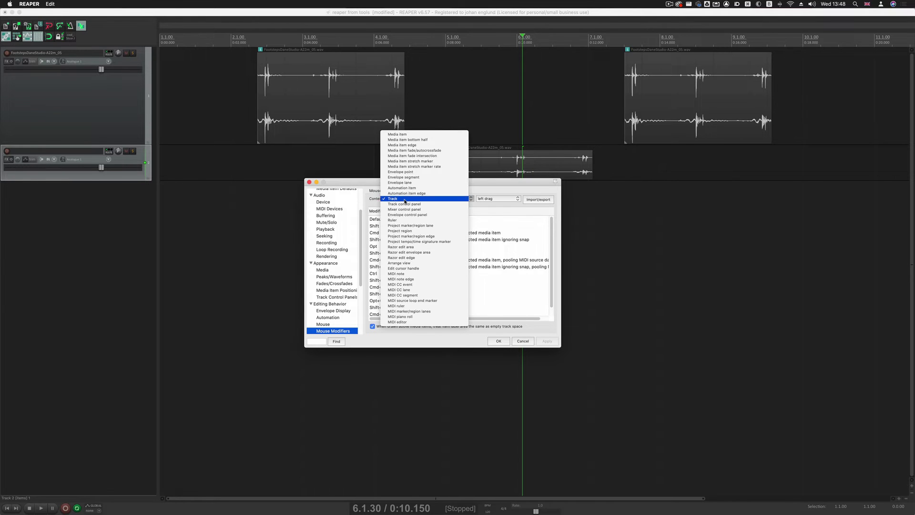
left_click(333, 214)
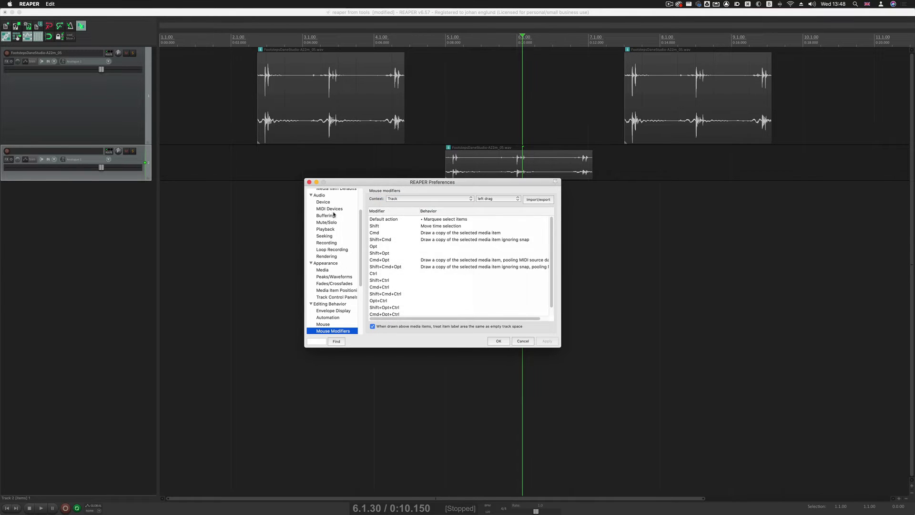
left_click(429, 261)
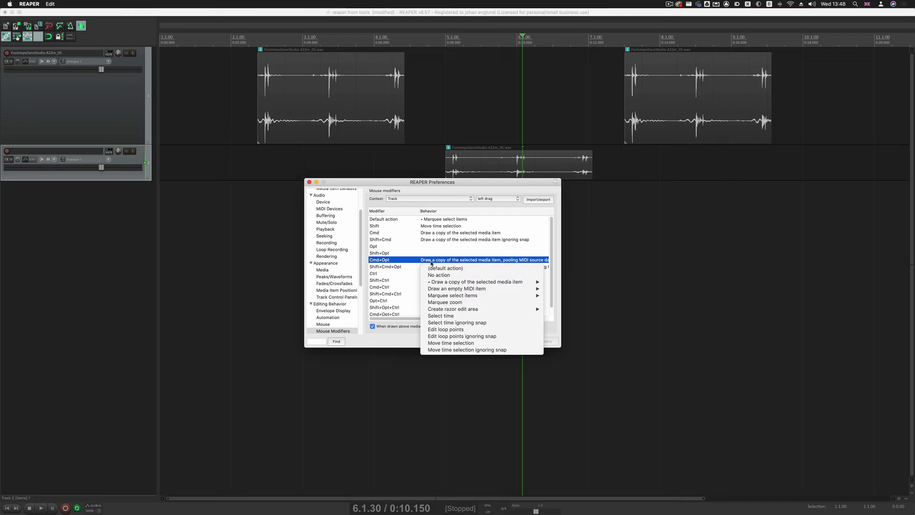
left_click(453, 303)
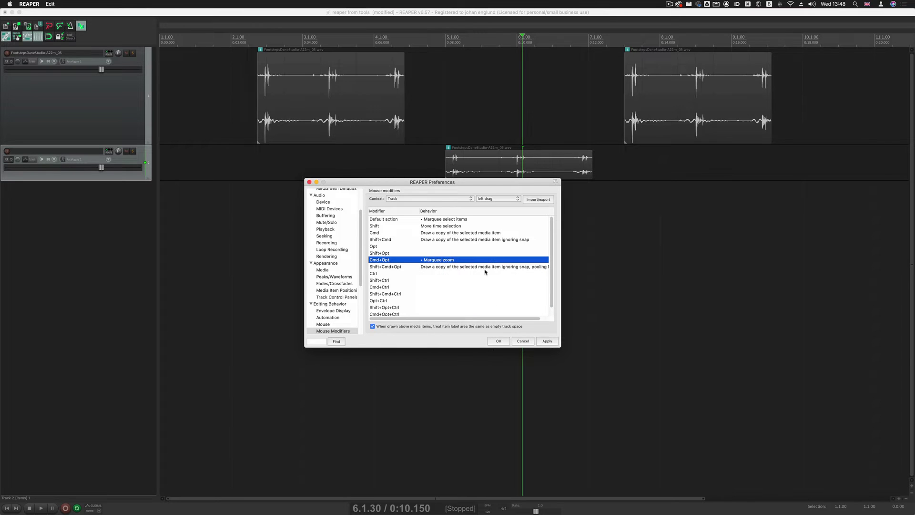
left_click(427, 200)
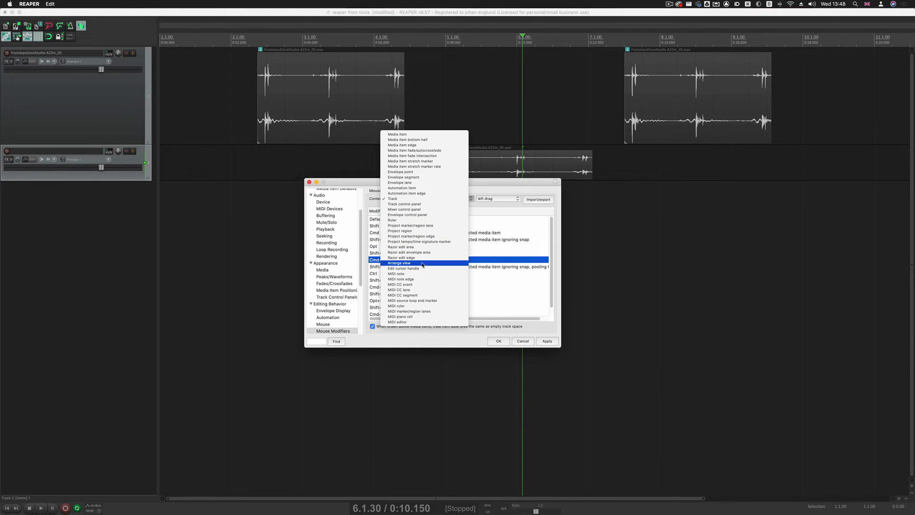
left_click(423, 264)
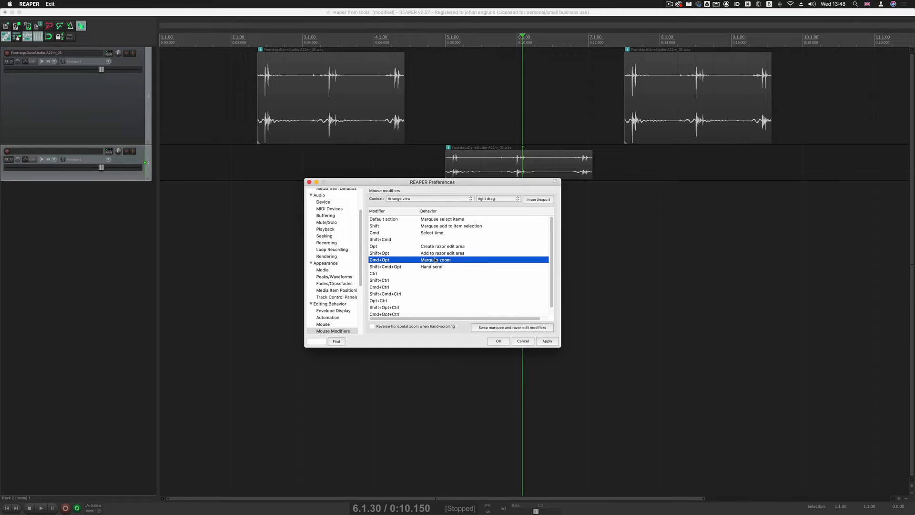
left_click(499, 341)
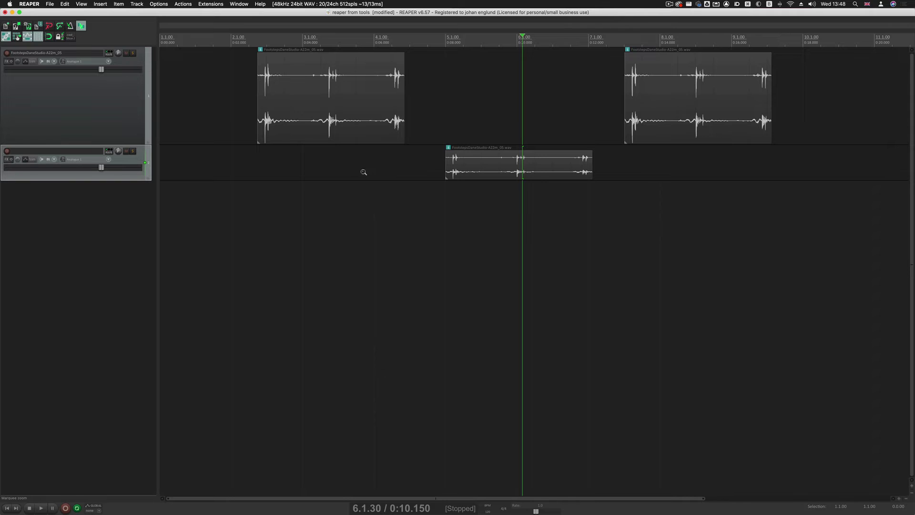
Marquee-zoom progressively into the first footsteps item's waveform
left_click_drag(267, 165, 403, 102)
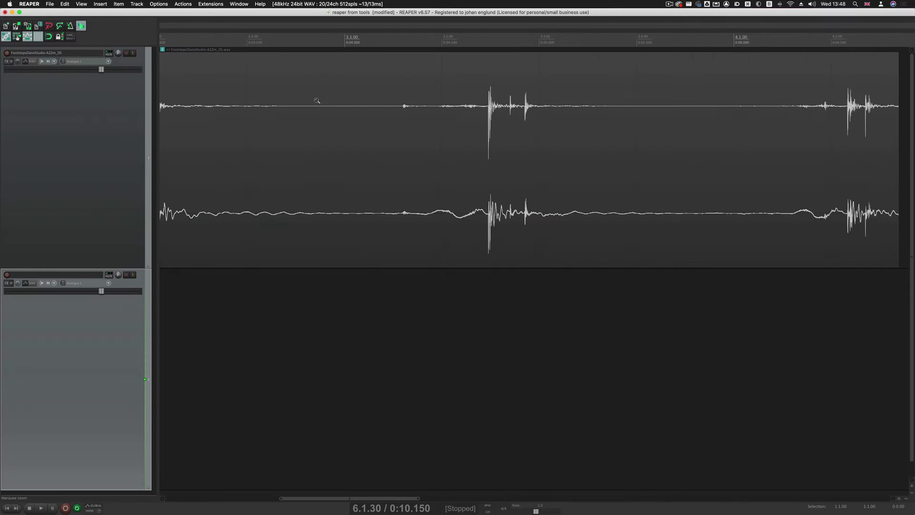
left_click_drag(317, 99, 368, 102)
left_click_drag(360, 133, 411, 129)
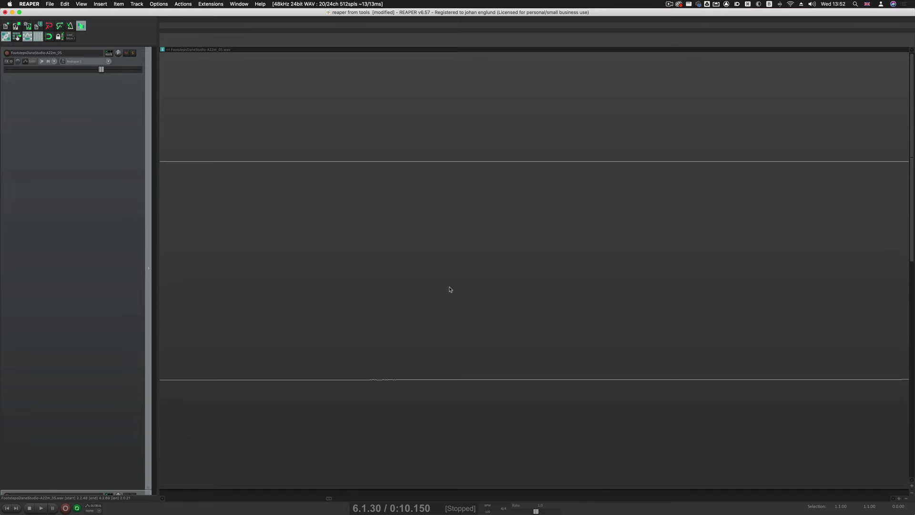
Set the Media item left-click Opt modifier to Restore previous zoom and confirm
key("super+comma")
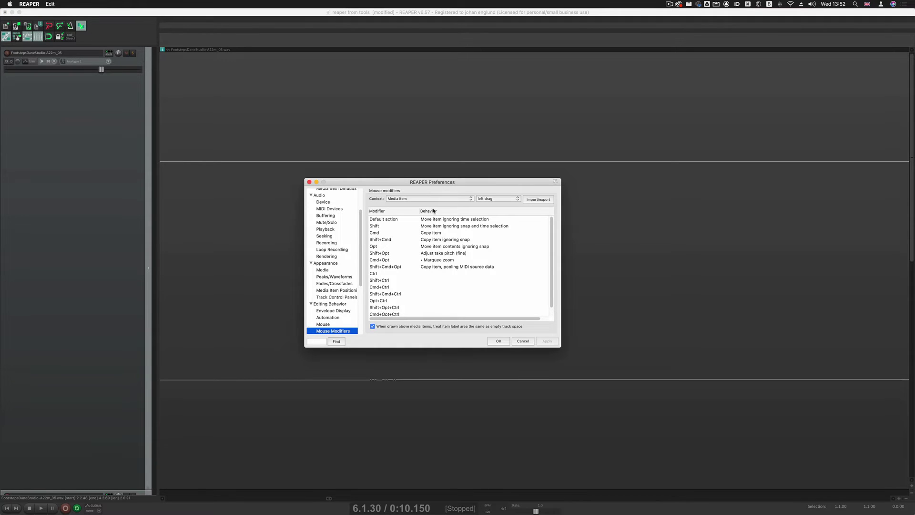
left_click(483, 200)
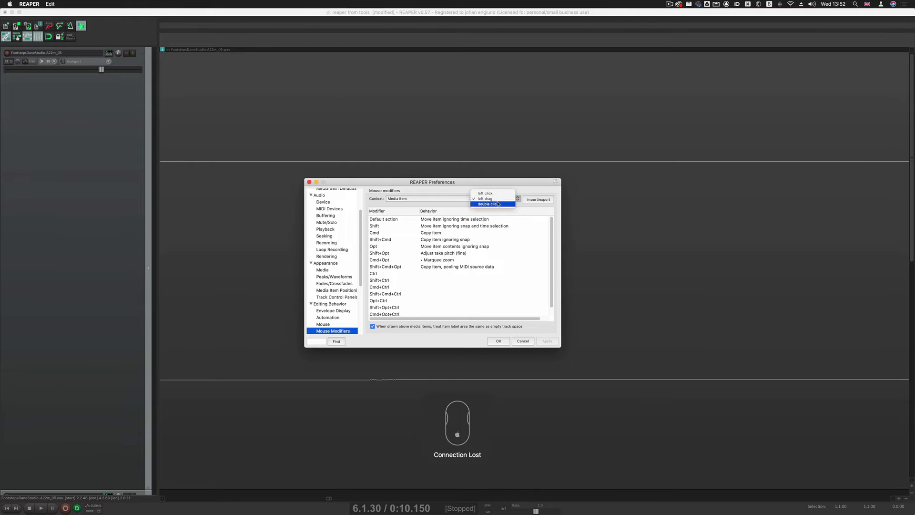
left_click(500, 196)
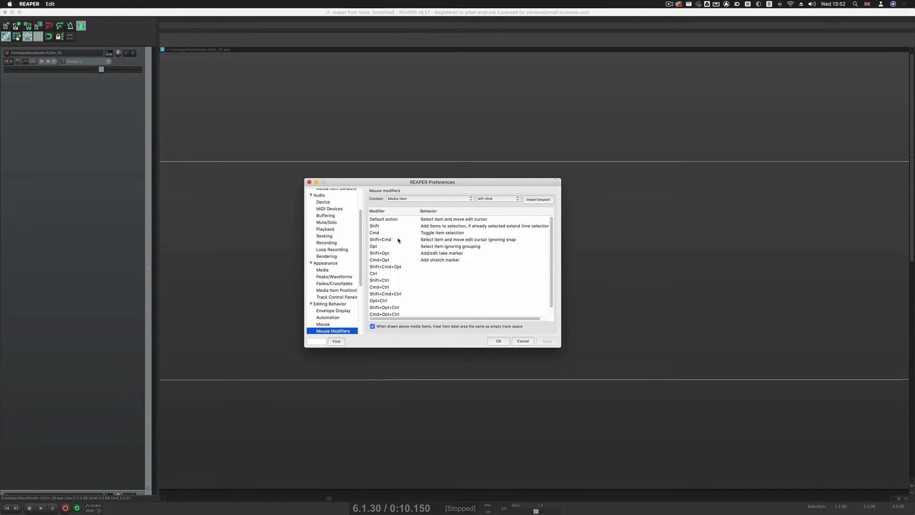
left_click(445, 247)
double_click(445, 246)
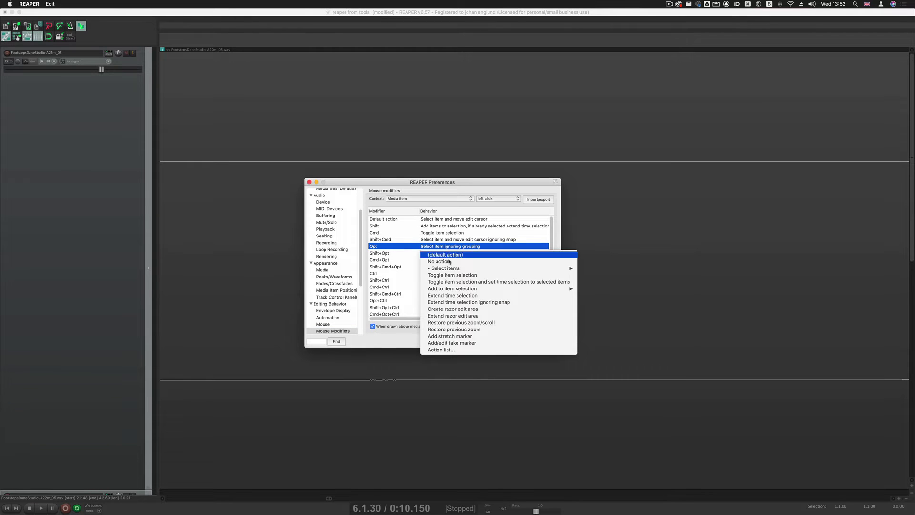
left_click(466, 331)
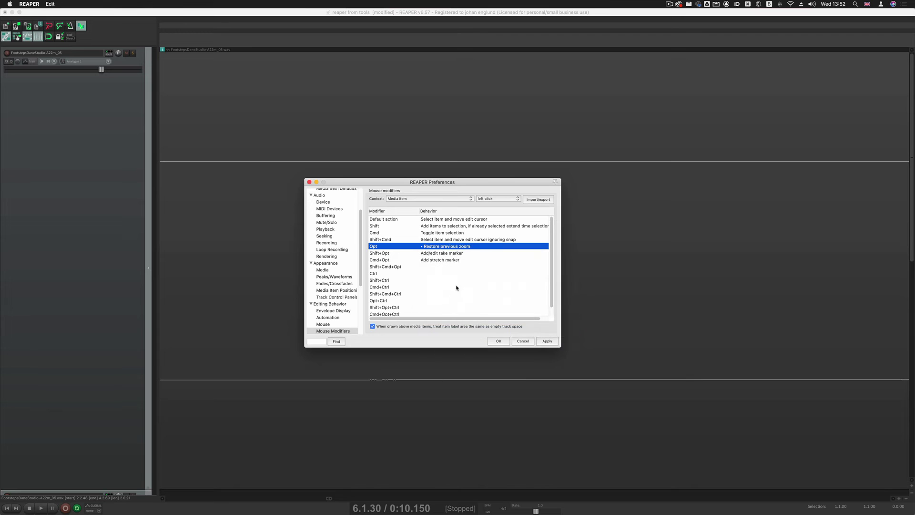
left_click(499, 342)
Restore the previous zoom, then marquee-zoom twice into the first item
double_click(430, 230, "alt")
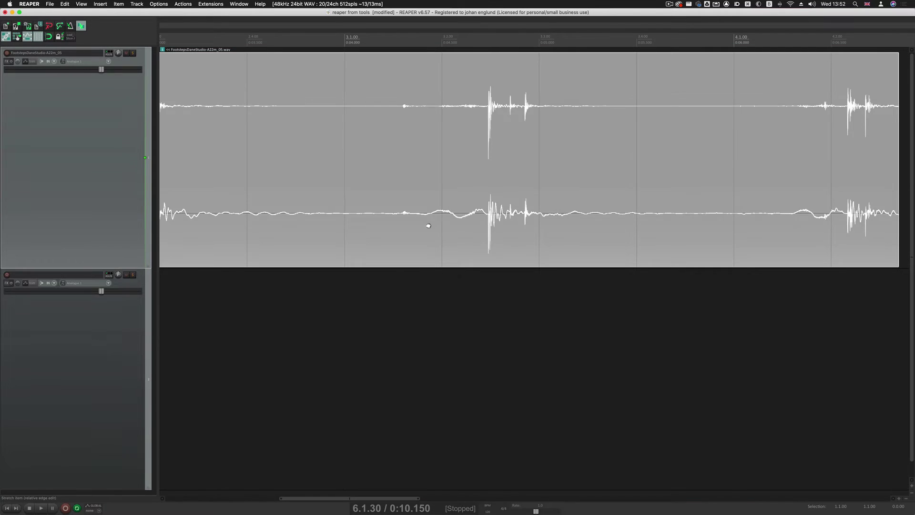
scroll(329, 120, "up", 2)
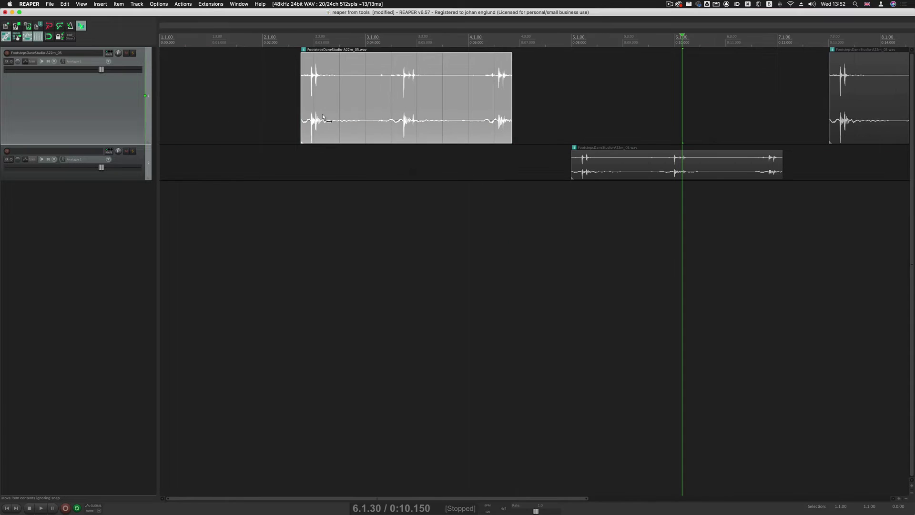
scroll(380, 124, "up", 1)
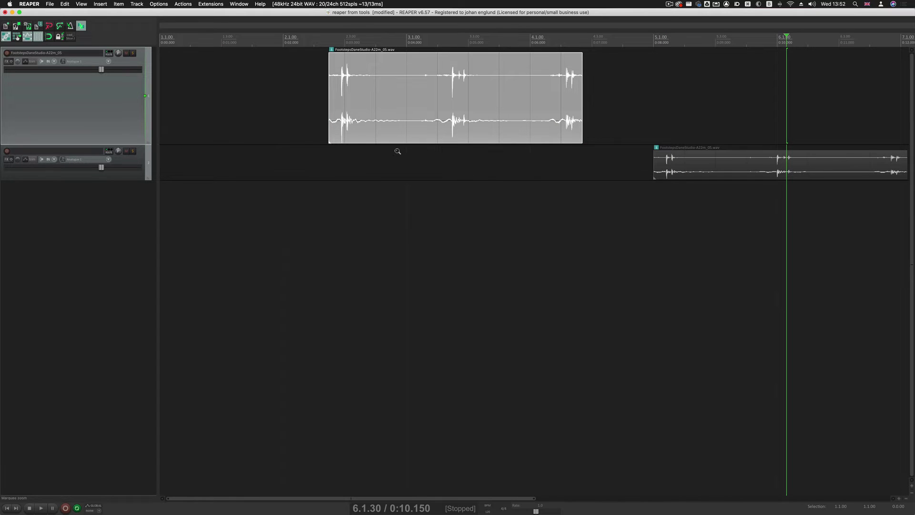
left_click_drag(329, 162, 426, 85)
left_click_drag(347, 210, 427, 144)
Return to the wider view, slip the first item's audio, and reopen mouse modifier preferences
key("ctrl+Page_Down")
key("ctrl+Page_Down")
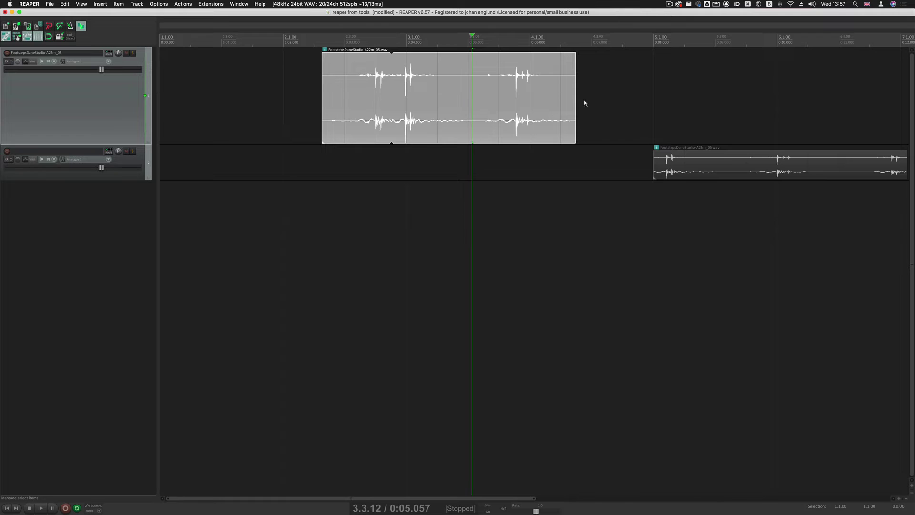
left_click_drag(430, 85, 447, 92)
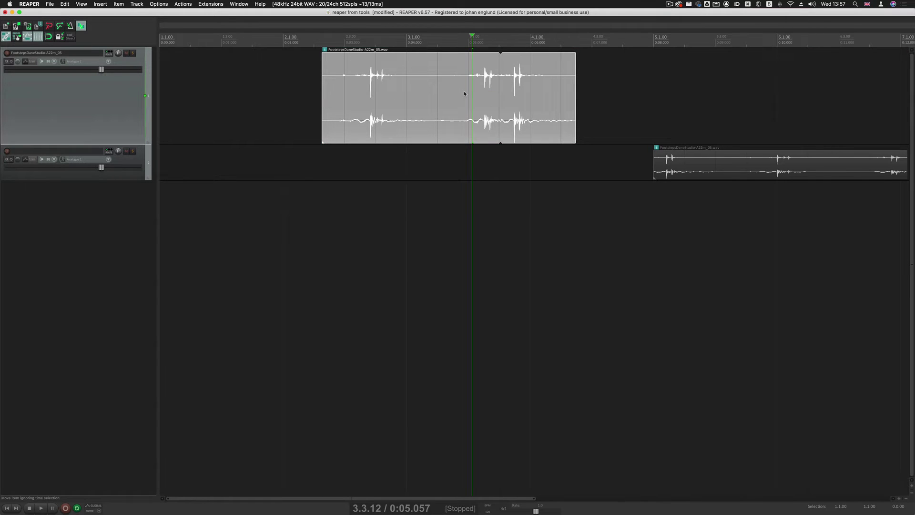
key("super+comma")
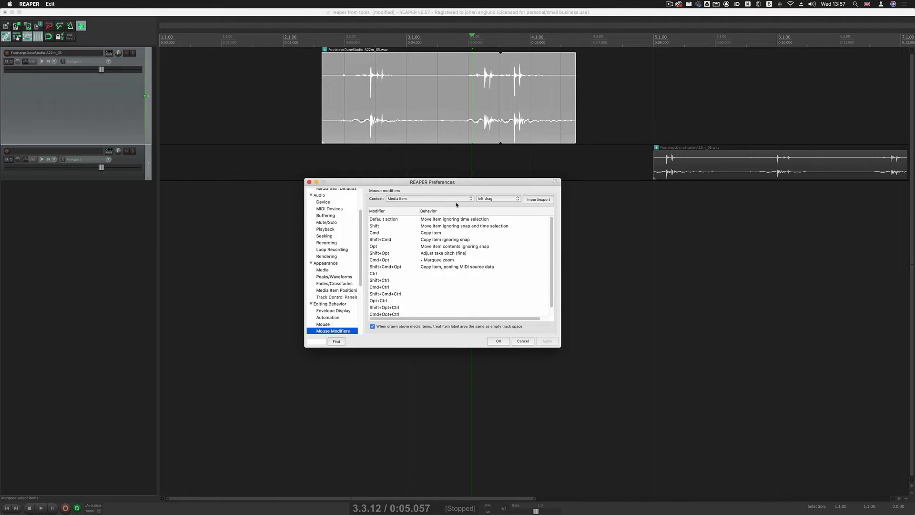
Set the Media item Opt left-drag to Copy item > Just copy
double_click(443, 247)
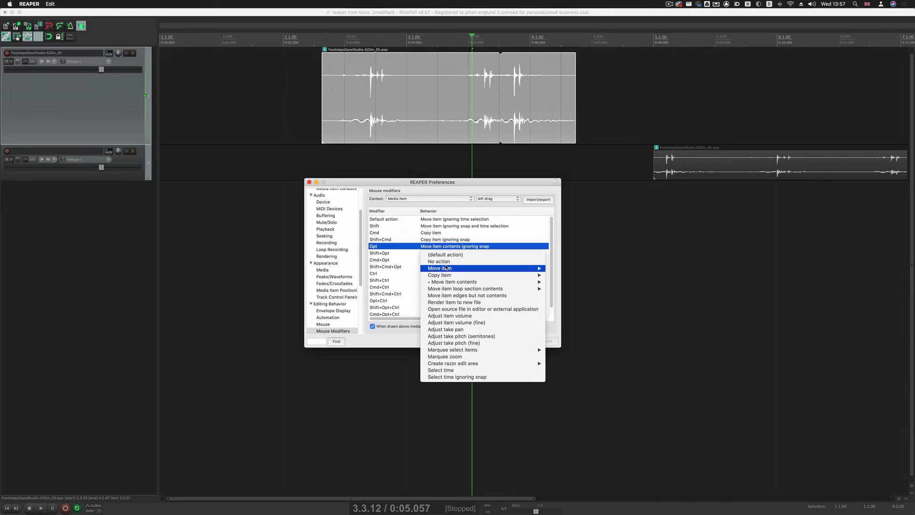
mouse_move(524, 276)
left_click(567, 275)
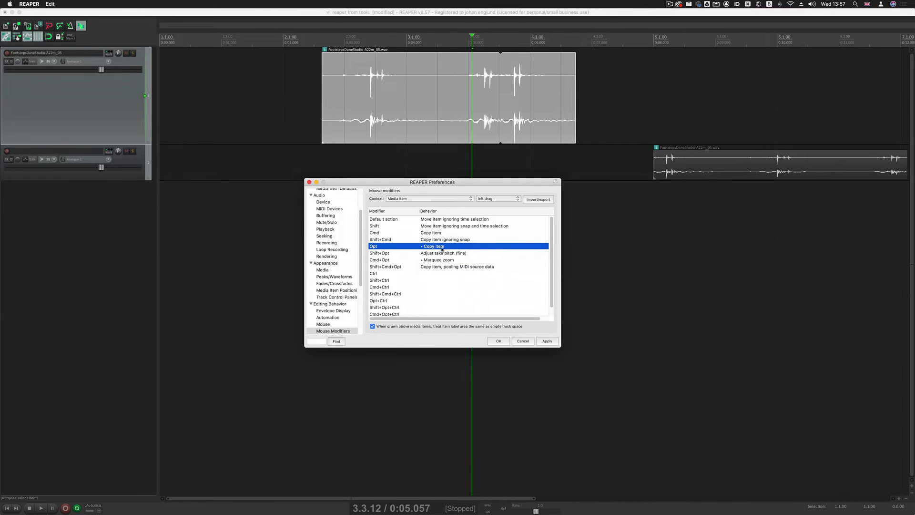
Set Ctrl left-drag to Move item contents > Ignoring snap, and confirm the settings
left_click(445, 275)
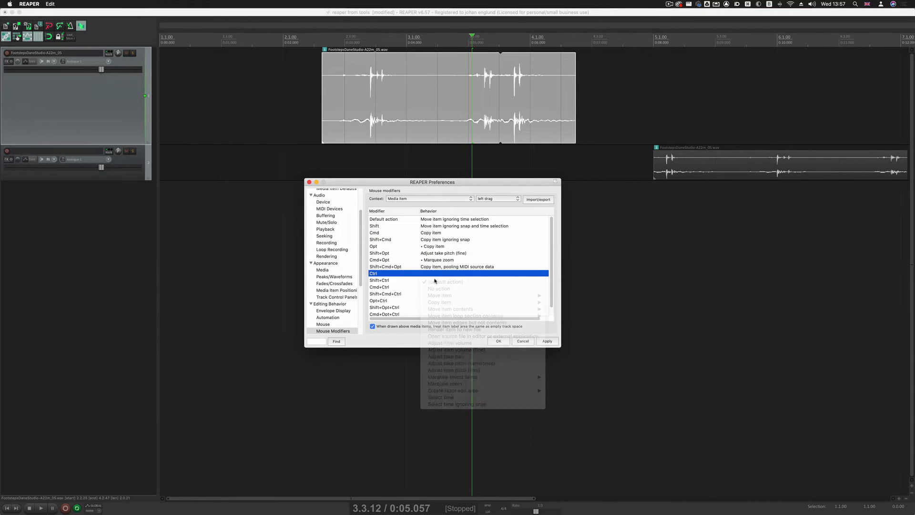
double_click(438, 274)
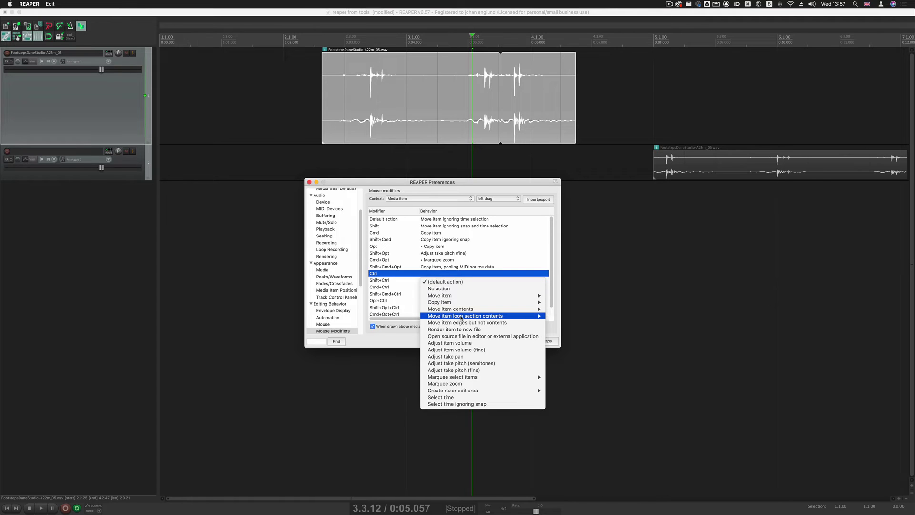
mouse_move(461, 310)
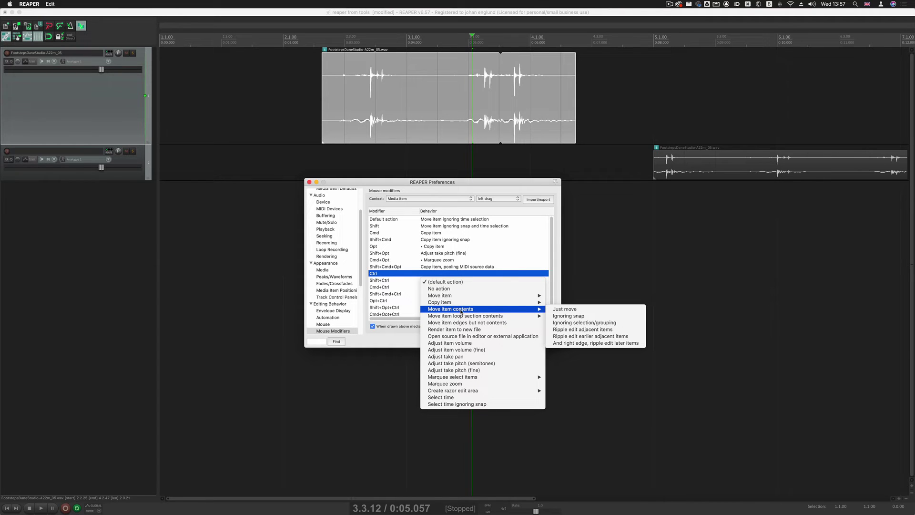
left_click(582, 317)
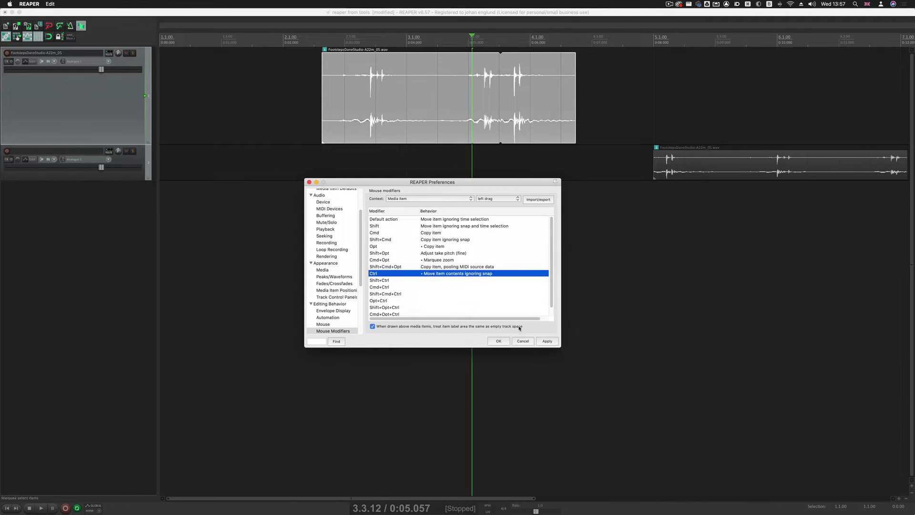
left_click(501, 340)
left_click(434, 171)
Copy the footsteps item later on track 1, slip its audio, and copy it onto track 2
left_click_drag(421, 83, 796, 94)
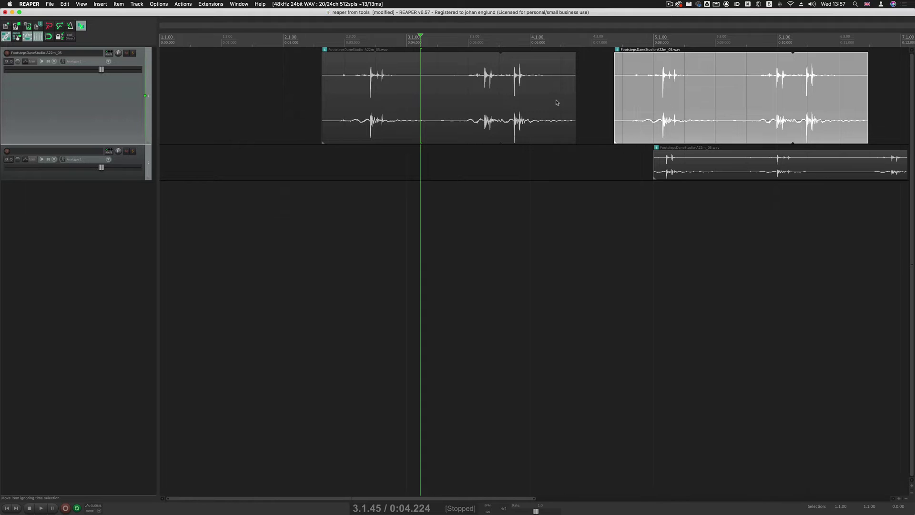
left_click_drag(441, 98, 418, 107)
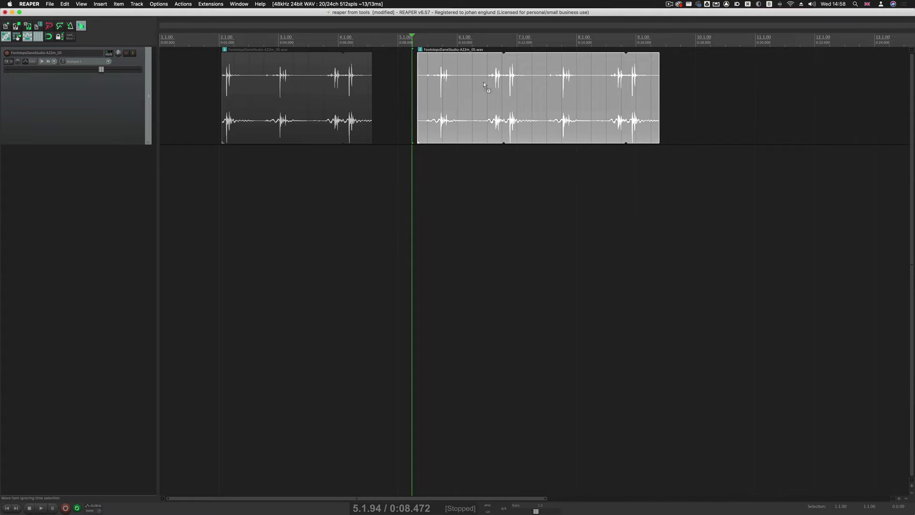
left_click_drag(484, 86, 489, 178)
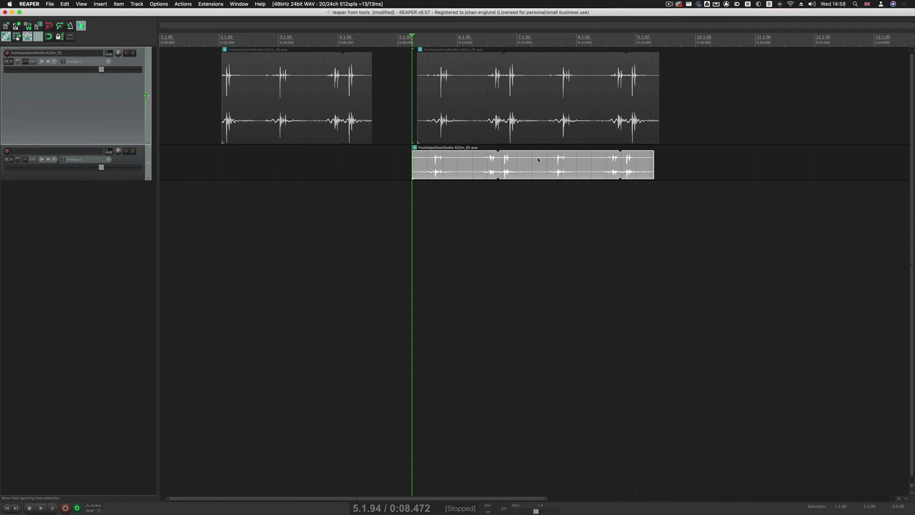
Split the track 2 copy at 7.2.25 and move its right half to around bar 10
left_click(538, 178)
key("s")
left_click(536, 192)
left_click_drag(568, 162, 740, 161)
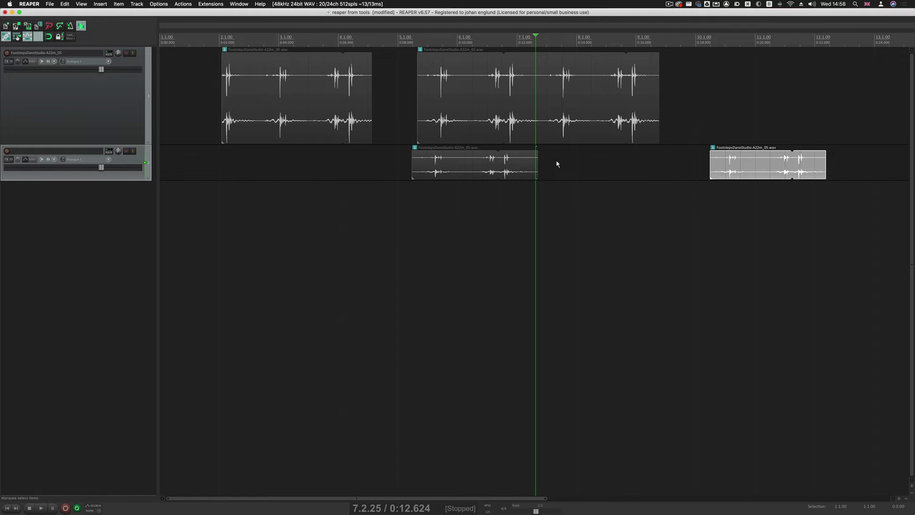
Navigate item selection between items and across tracks 1 and 2 with shortcuts
key("ctrl+Left")
key("ctrl+super+Up")
key("ctrl+super+Left")
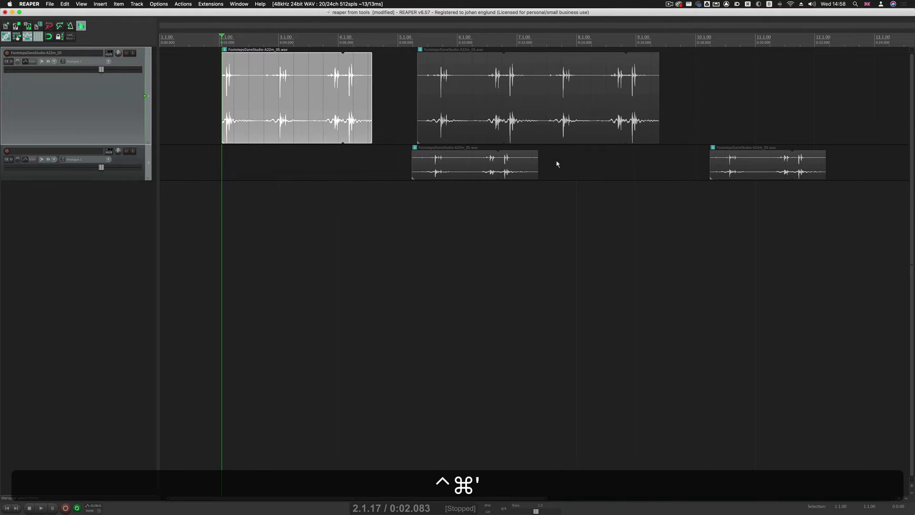
key("ctrl+super+Right")
key("ctrl+super+Left")
key("ctrl+super+semicolon")
key("ctrl+super+apostrophe")
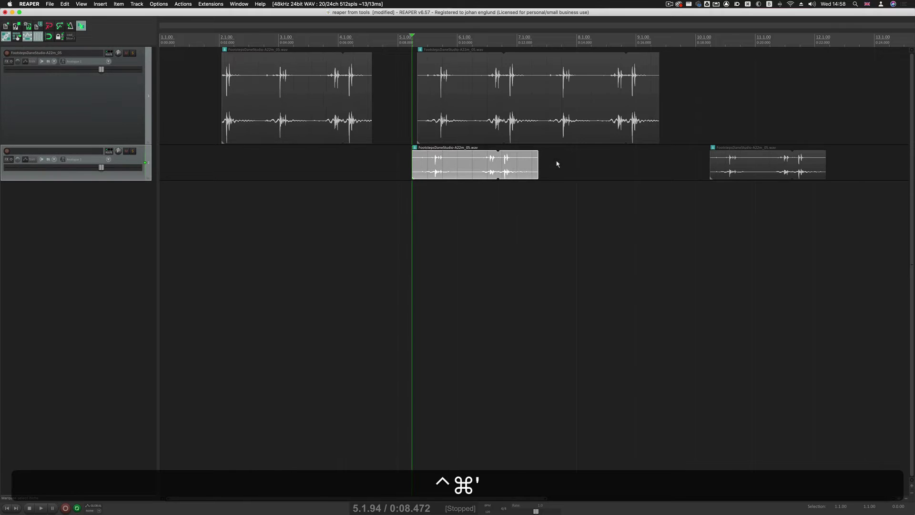
Step the edit cursor forward and back through transients, then open the Actions list
key("Tab")
key("Tab")
key("Tab")
key("shift+Tab")
key("Tab")
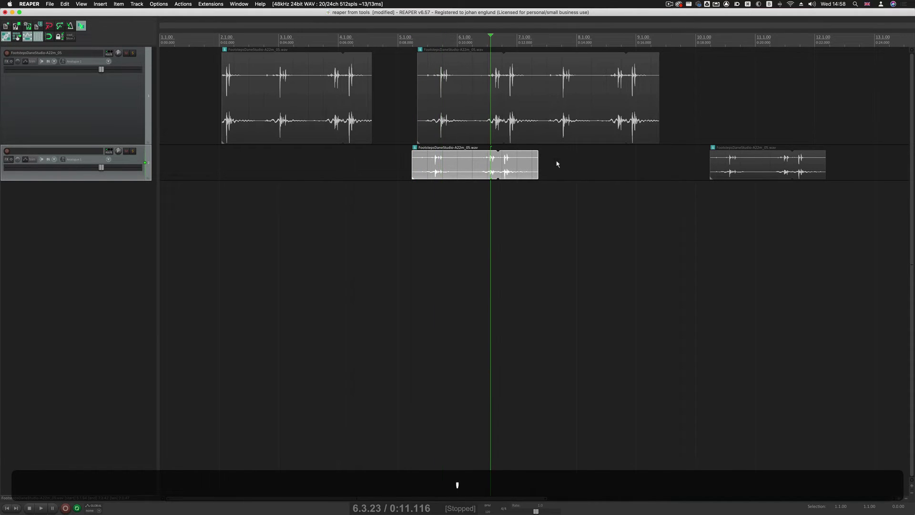
key("Tab")
key("Tab")
key("shift+Tab")
key("shift+Tab")
key("Tab")
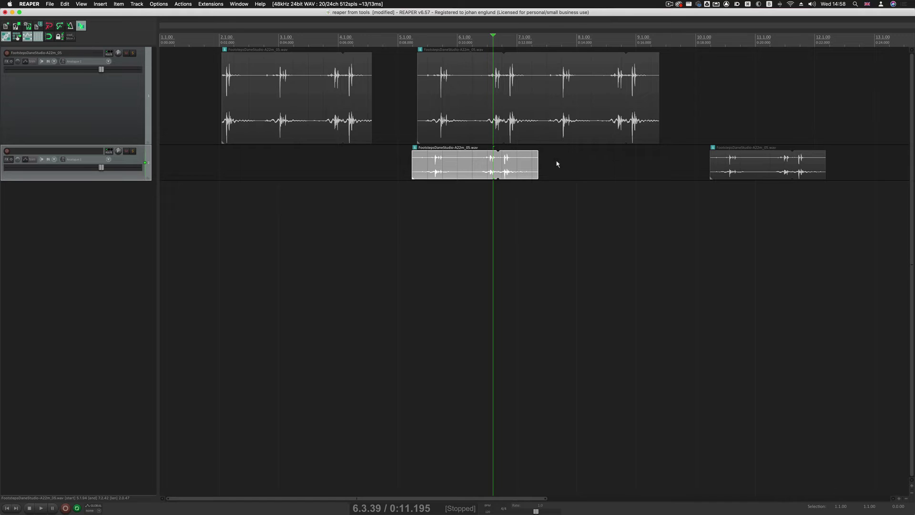
key("question")
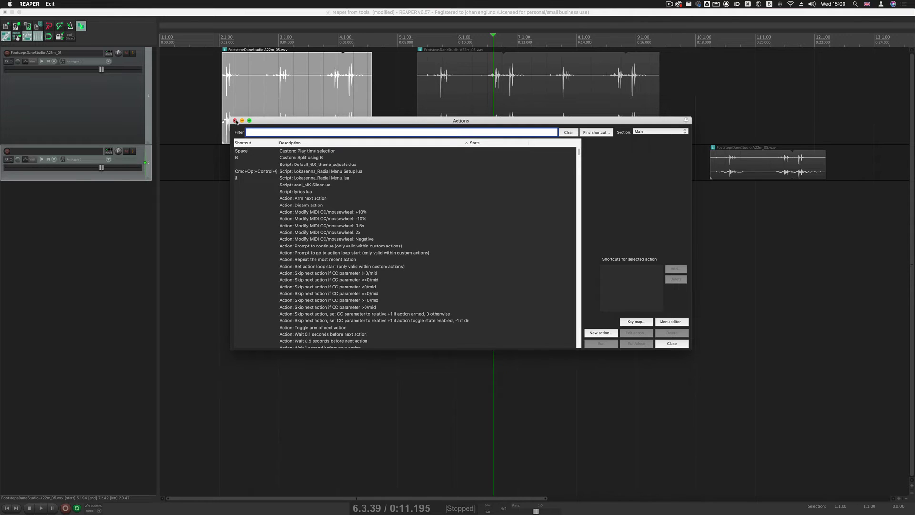
Filter actions for 'select and move' and view 'Item navigation: Select and move to next item' shortcut
type("go to track")
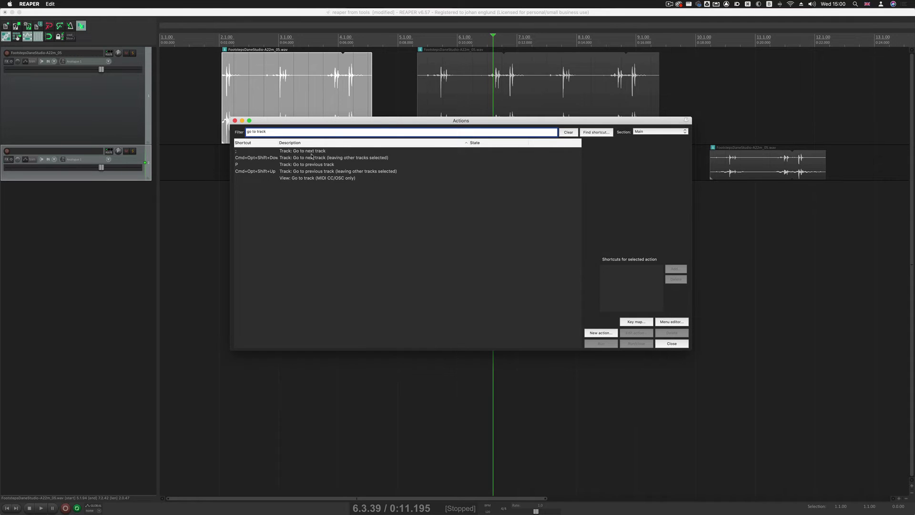
key("super+a")
key("BackSpace")
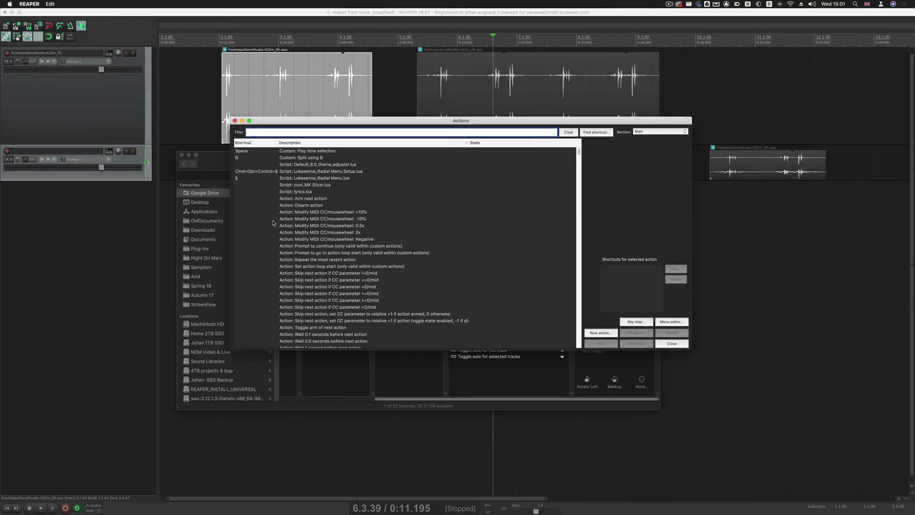
type("select and move")
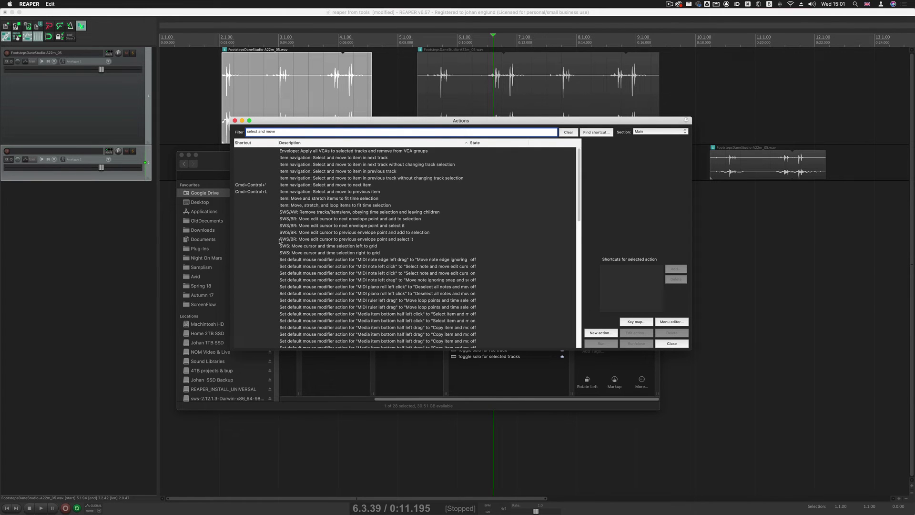
left_click(305, 185)
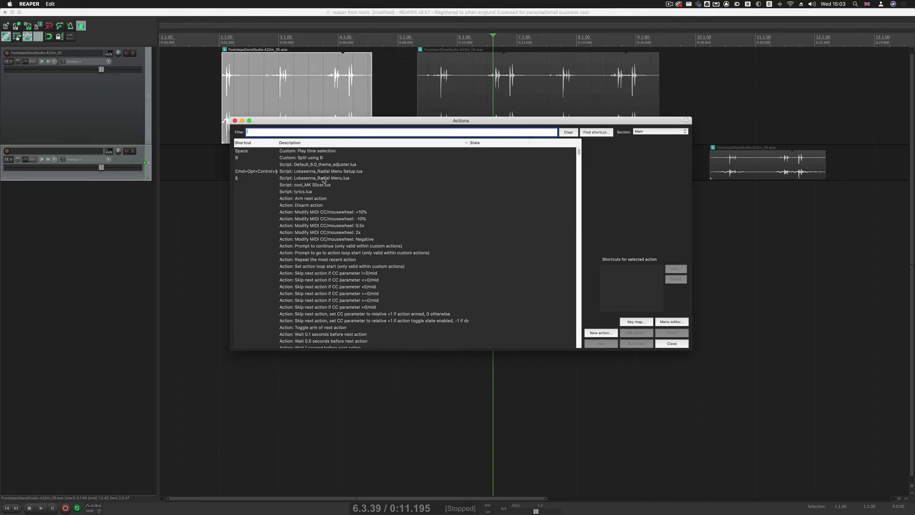
Filter the Actions list for 'transient' and view the next-transient action's shortcuts
type("transienet")
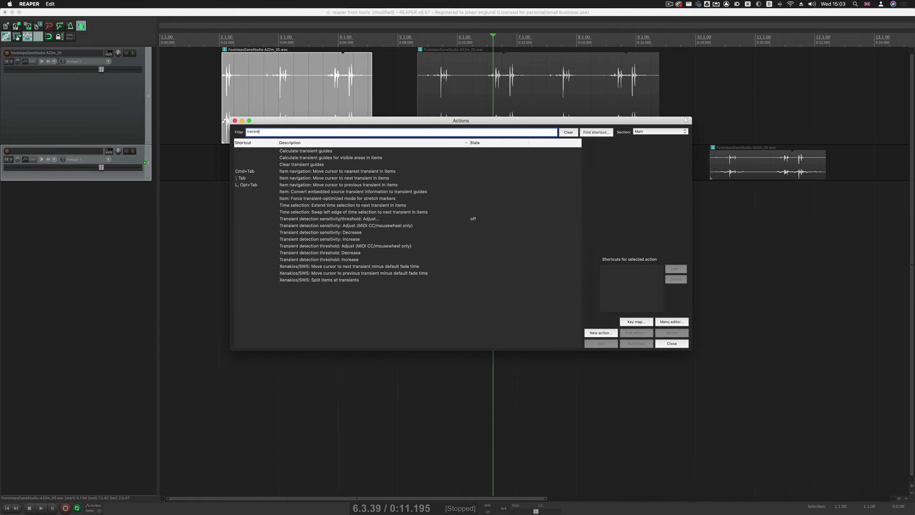
key("BackSpace")
key("BackSpace")
type("t")
left_click(297, 179)
Compare next- and previous-transient shortcuts, then clear the filter to list all actions
key("Down")
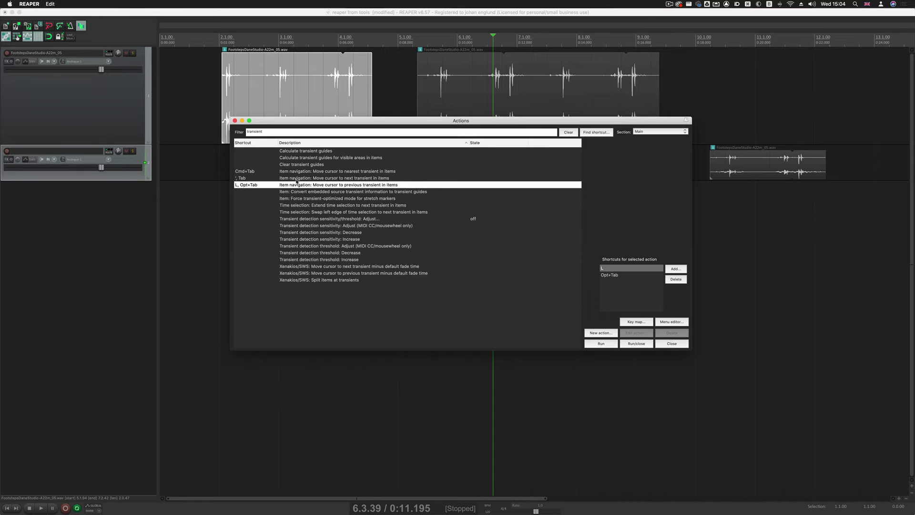
key("Up")
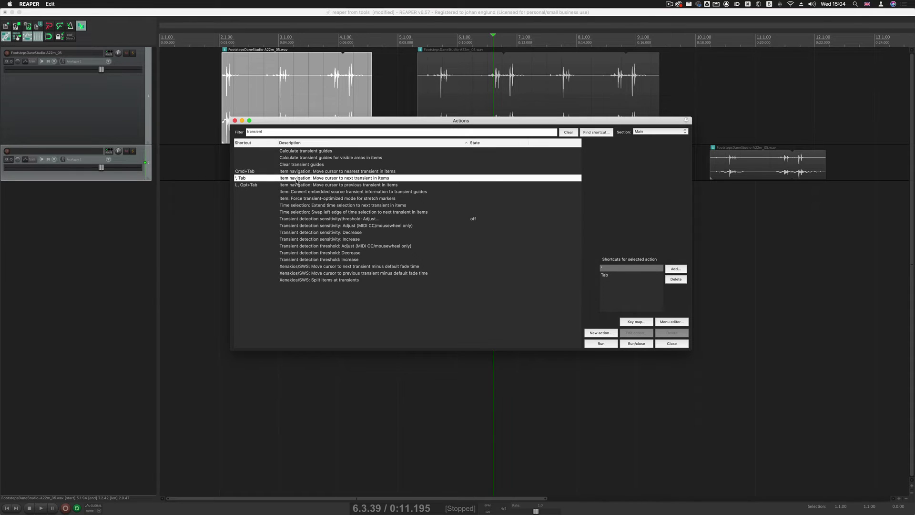
key("Down")
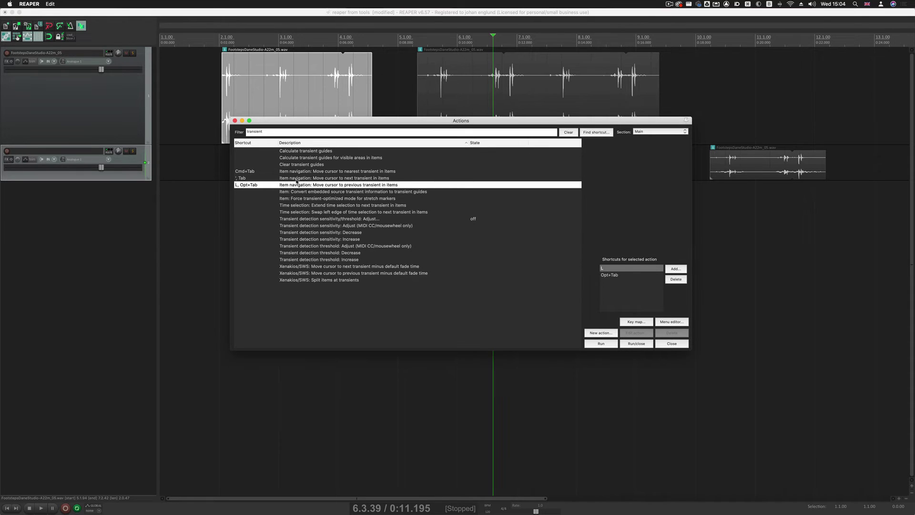
key("Up")
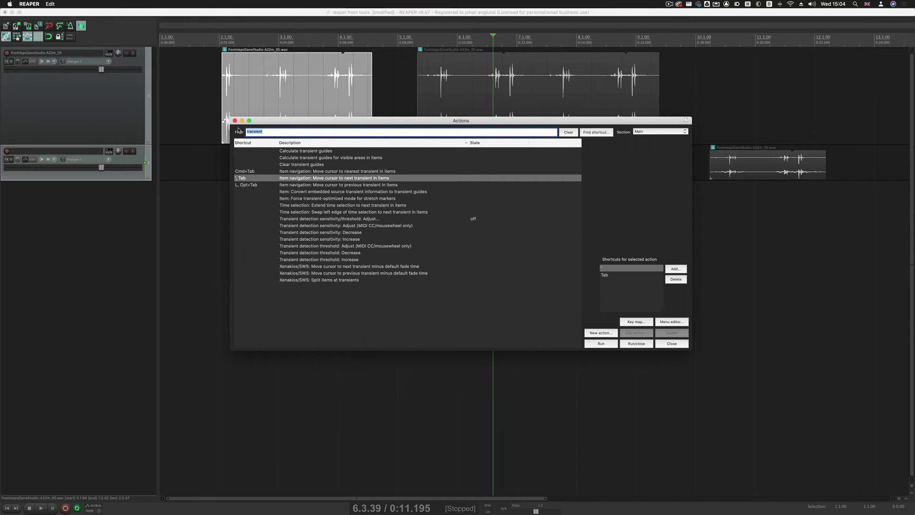
key("BackSpace")
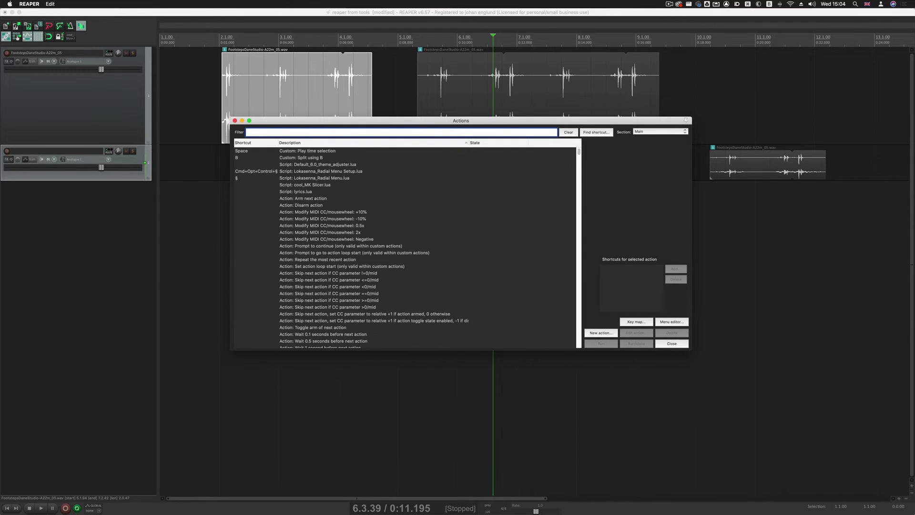
Look up the shortcuts for going to the end and the start of the time selection
type("go to end of")
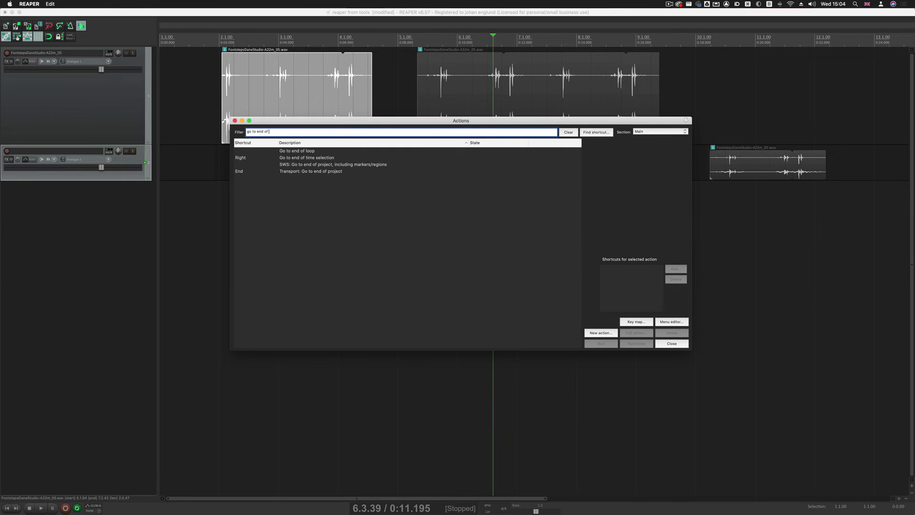
left_click(279, 159)
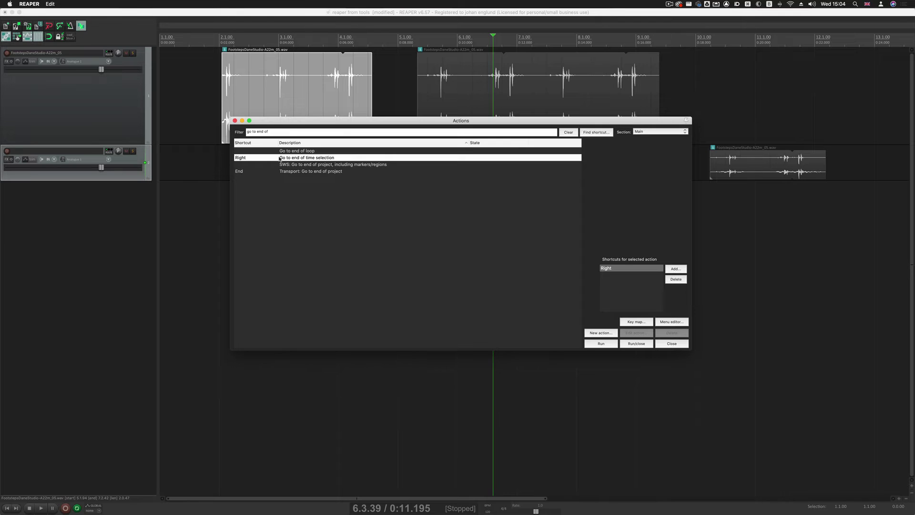
left_click(286, 132)
key("BackSpace")
key("BackSpace")
key("BackSpace")
key("BackSpace")
key("BackSpace")
key("BackSpace")
type("st")
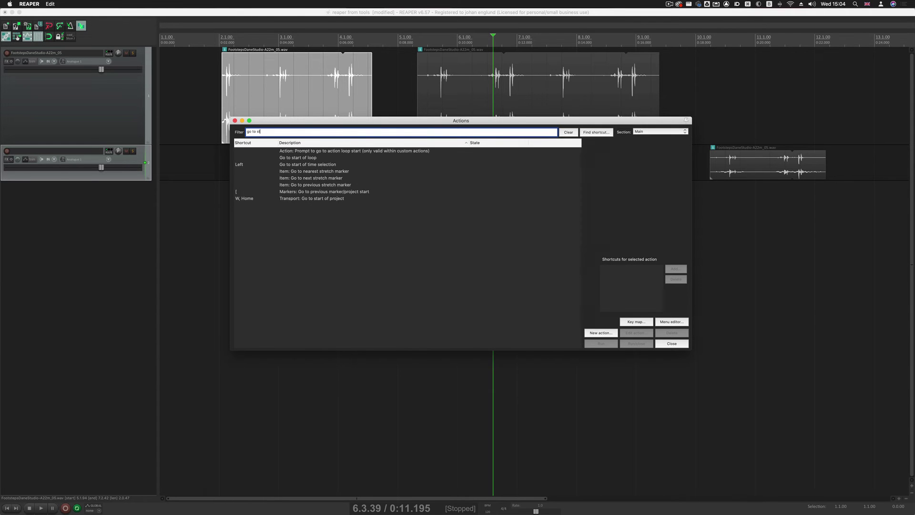
type("art")
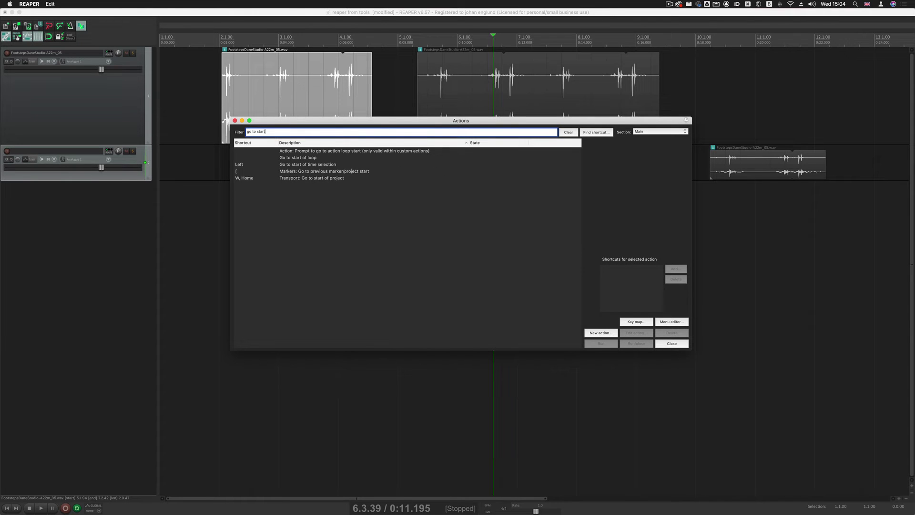
left_click(311, 165)
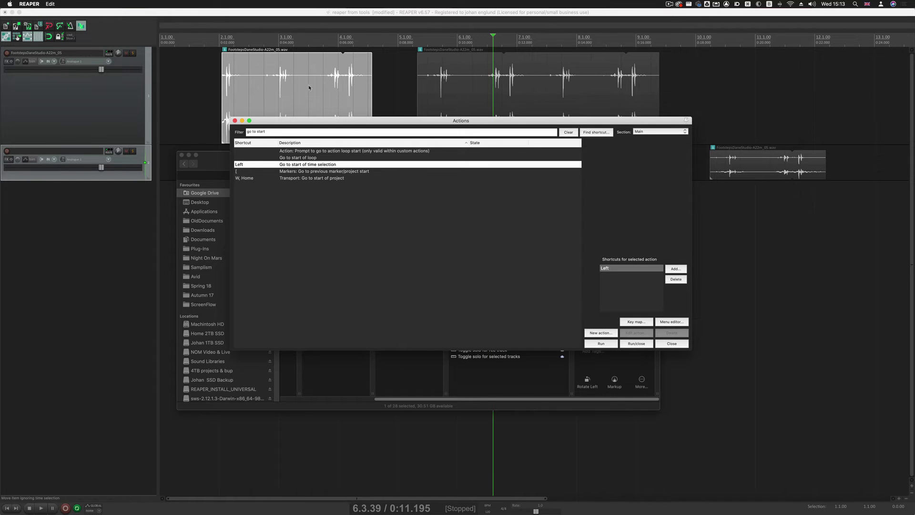
Check the shortcuts for setting the time selection's end point and start point
left_click(281, 131)
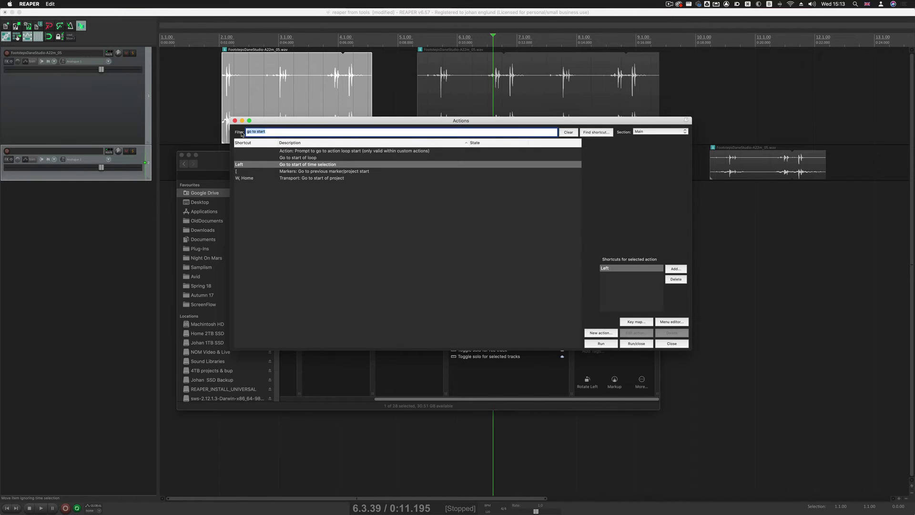
type("time se")
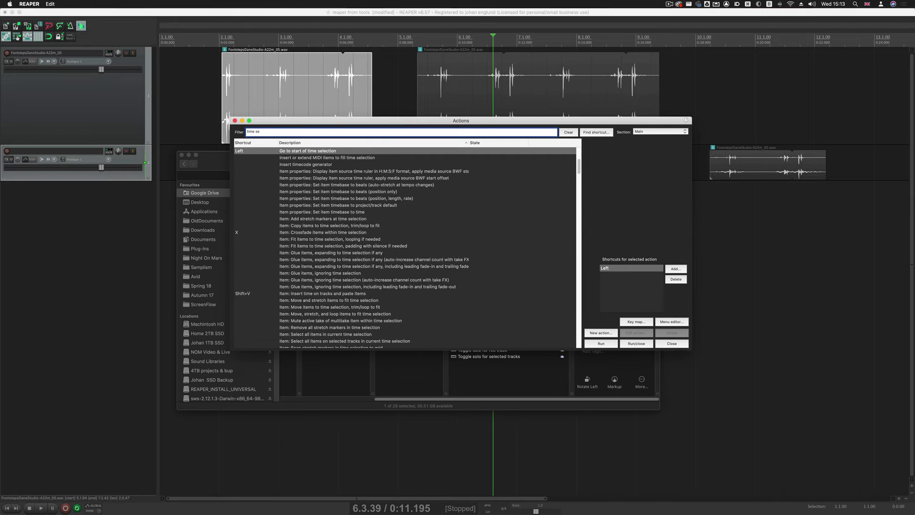
type("lection set")
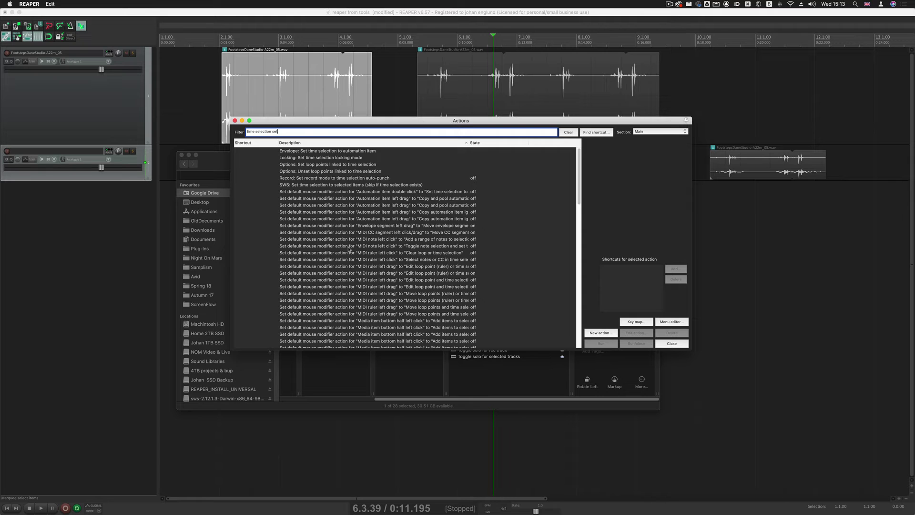
scroll(349, 249, "down", 15)
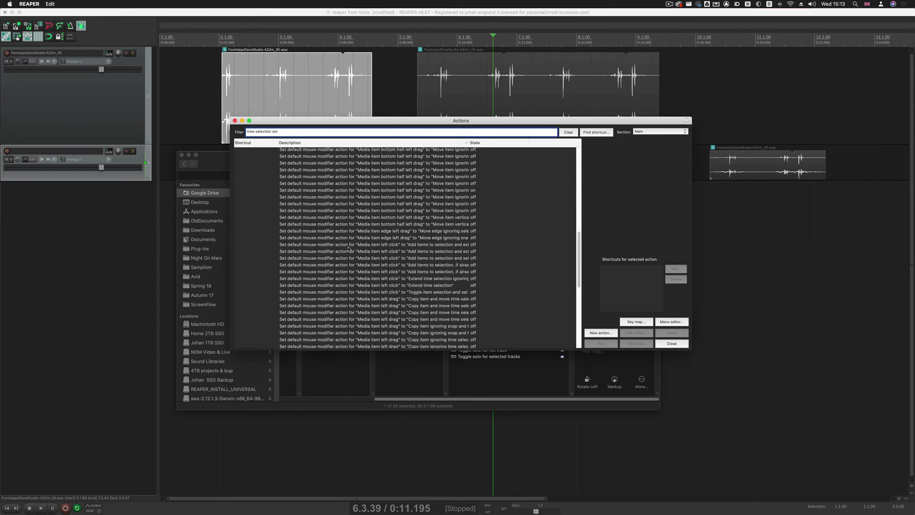
scroll(349, 249, "down", 8)
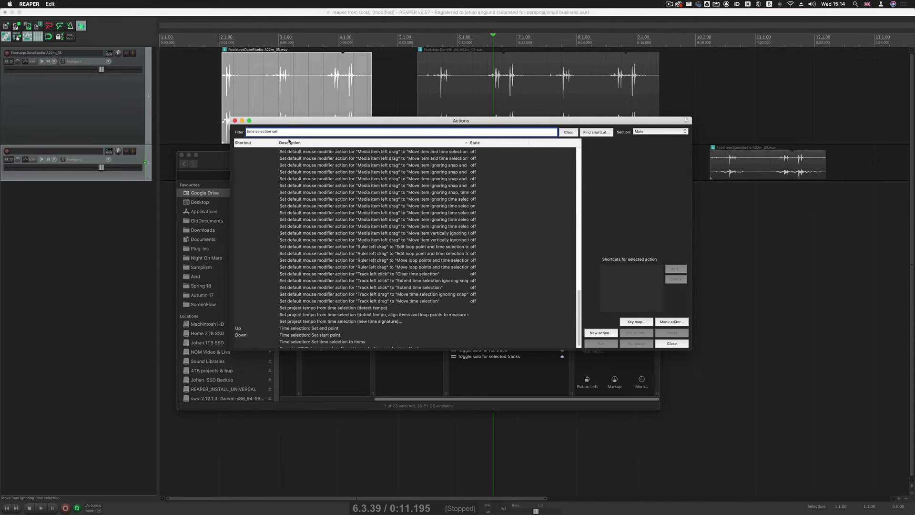
left_click(328, 330)
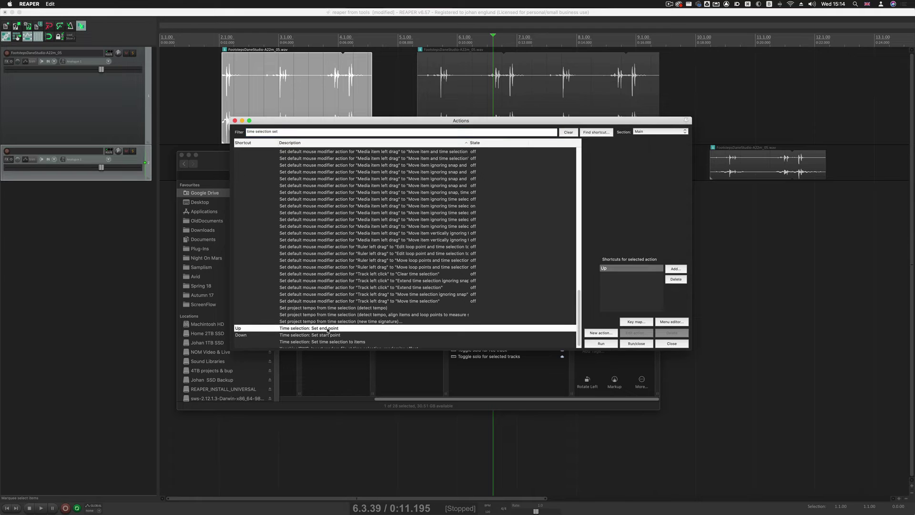
key("Down")
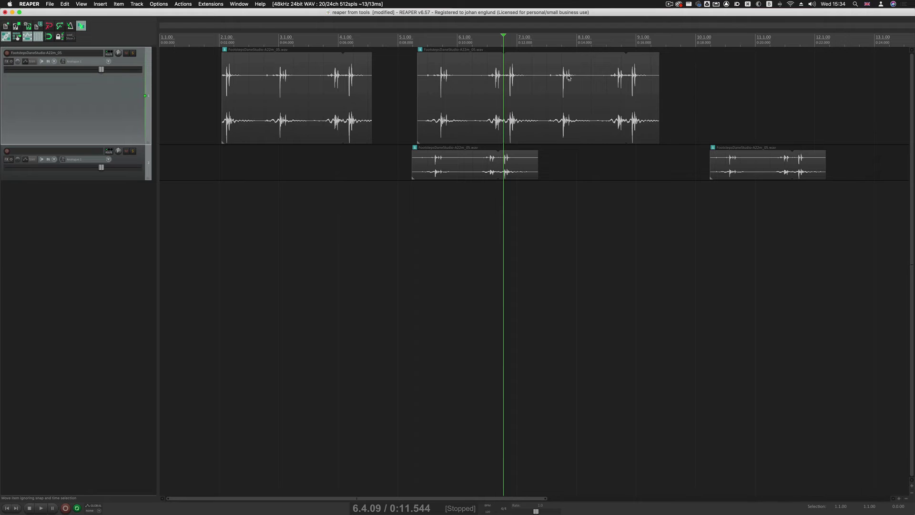
Look up the Cmd+T shortcut for 'Trim items to selected area' in the action list
key("question")
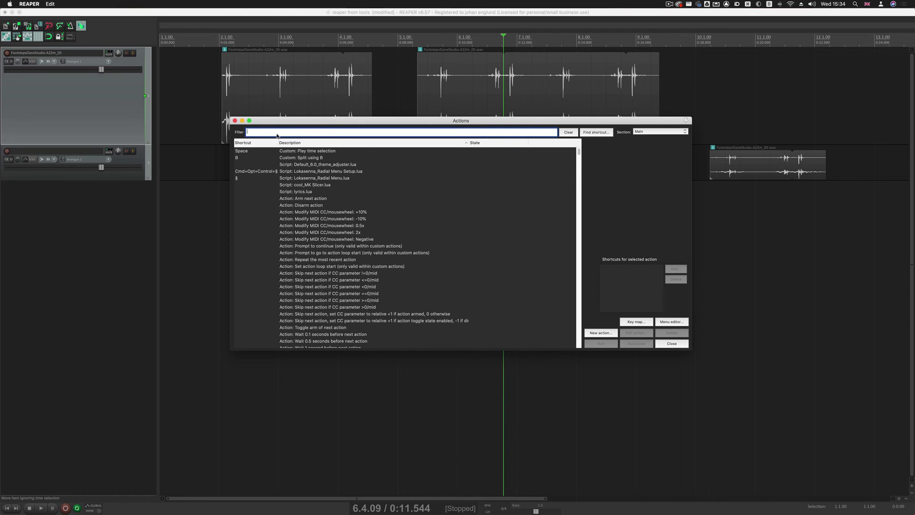
type("trim to sel")
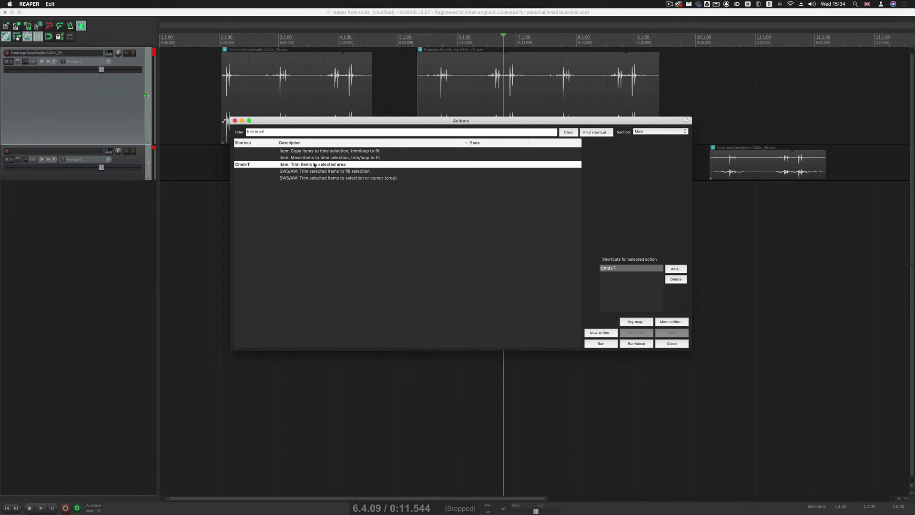
left_click(682, 343)
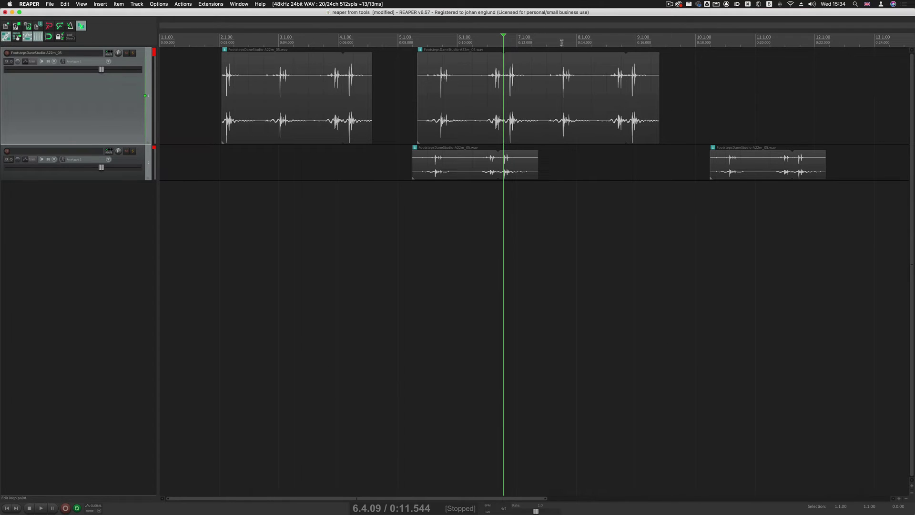
Mark time ranges on the timeline, ending with one from 5.4.92 to about 6.4.57
left_click_drag(560, 43, 614, 68)
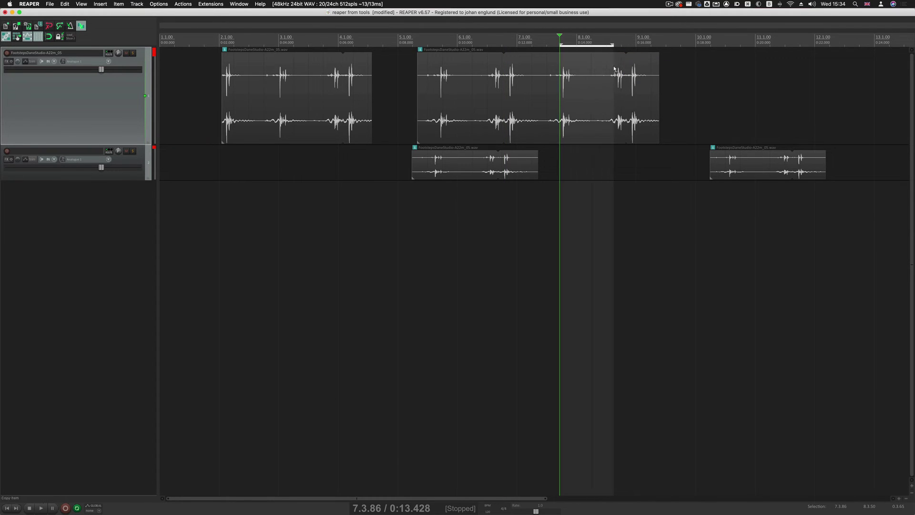
left_click_drag(600, 120, 594, 101)
left_click_drag(456, 41, 423, 180)
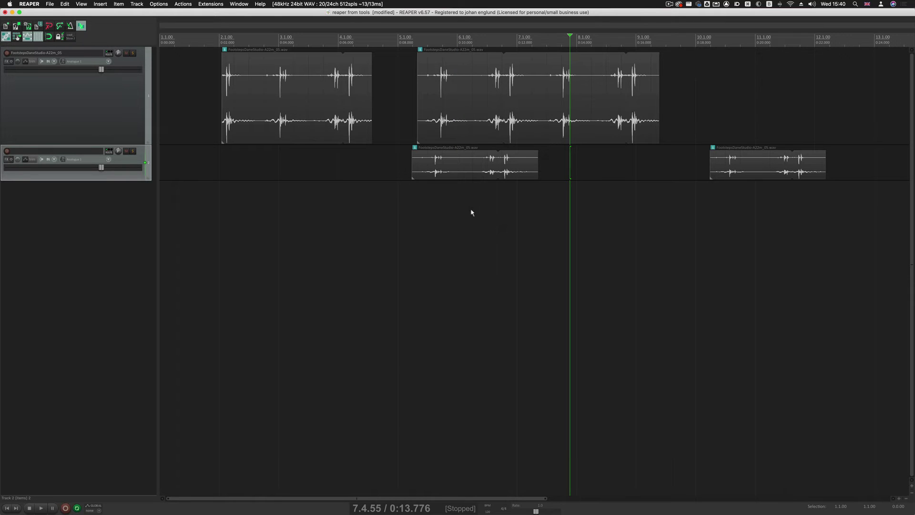
Make Shift-drag on media items marquee-select items and time, ignoring snap
key("super+comma")
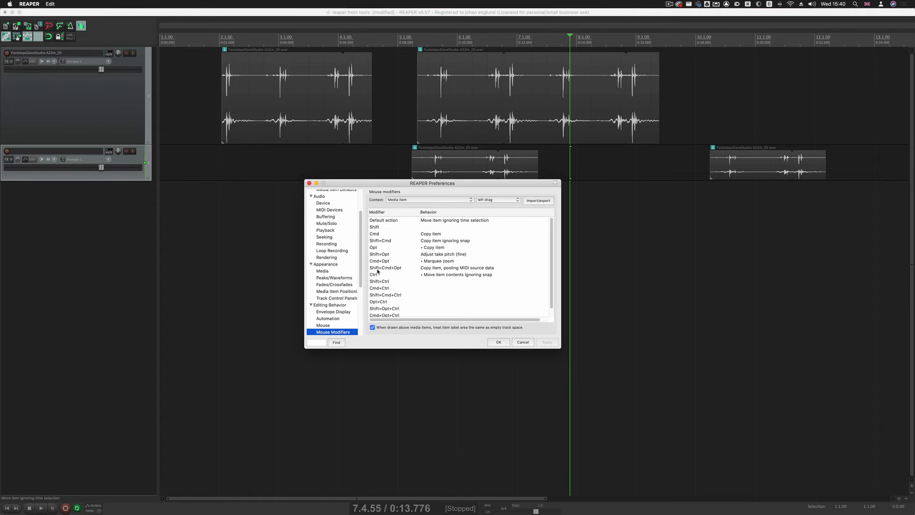
left_click(410, 200)
left_click(411, 200)
double_click(436, 227)
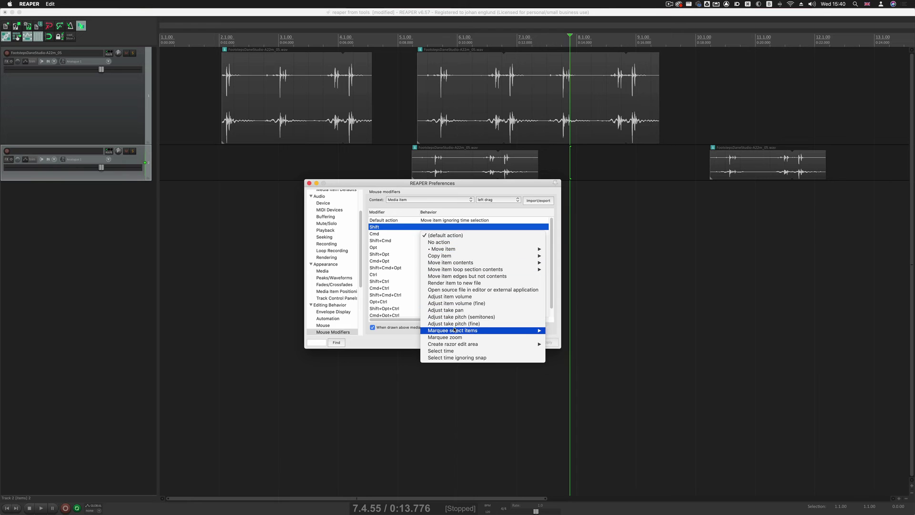
mouse_move(524, 330)
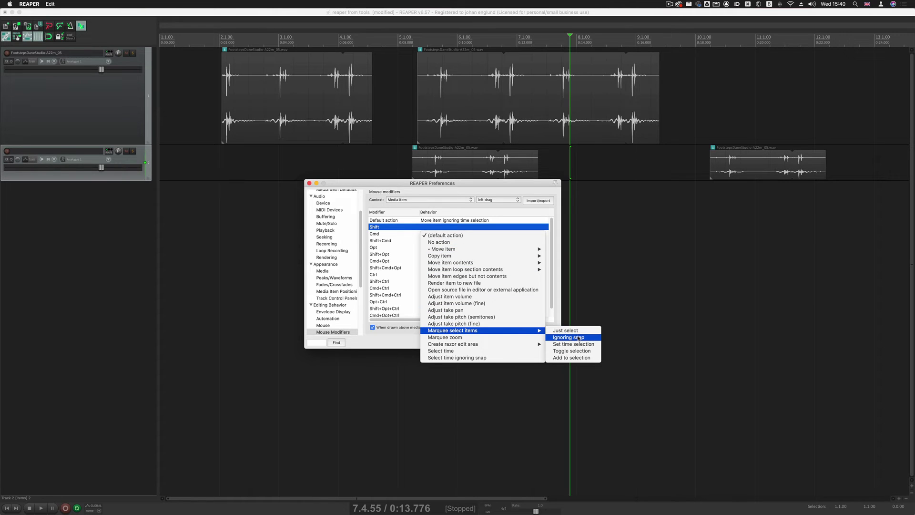
left_click(570, 337)
left_click(498, 342)
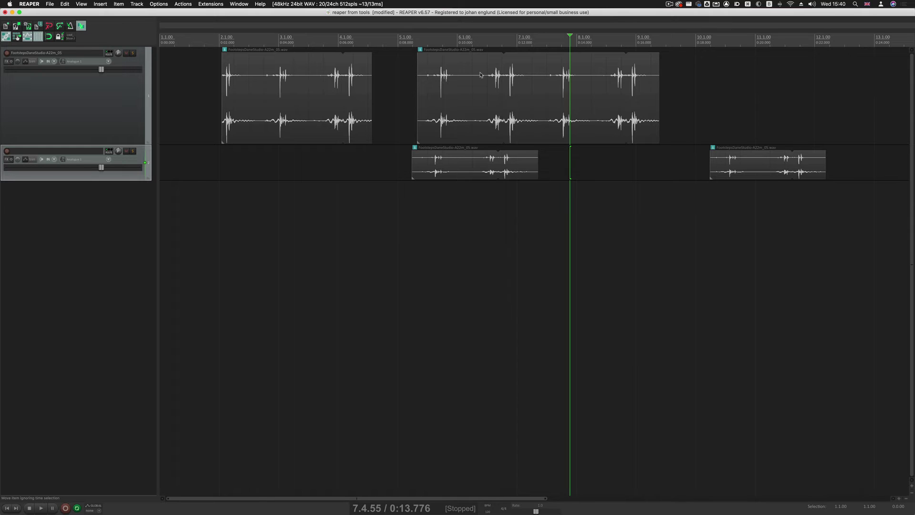
Marquee-select and trim the top, then the lower item to the time selection, undoing each trim
left_click_drag(450, 85, 501, 87)
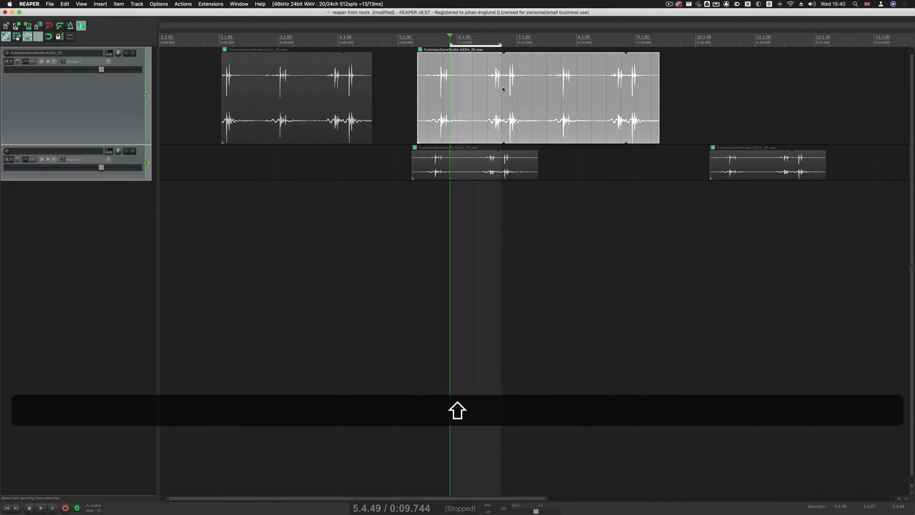
key("super+t")
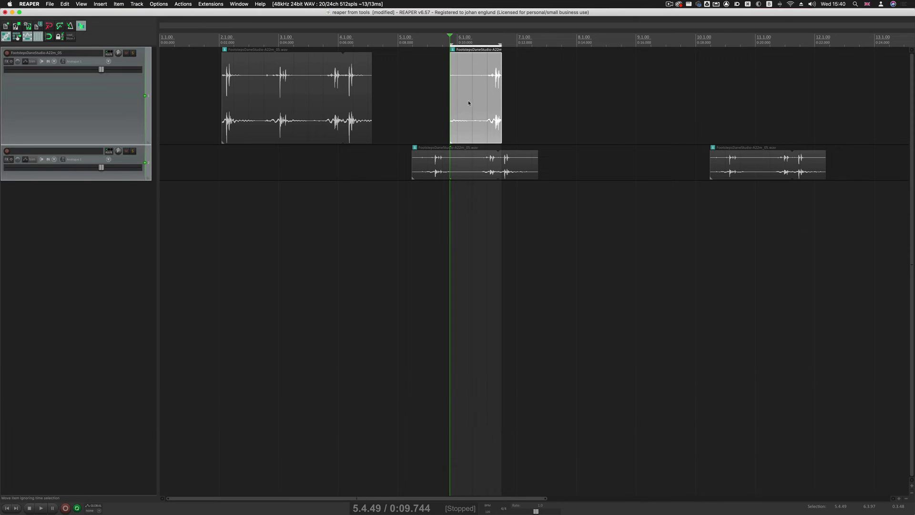
key("super+z")
left_click_drag(451, 163, 477, 166)
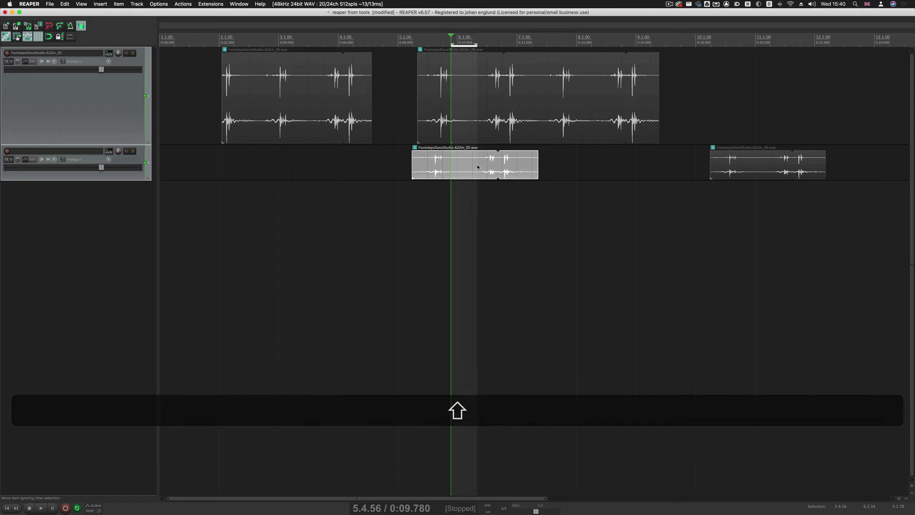
key("super+t")
key("super+z")
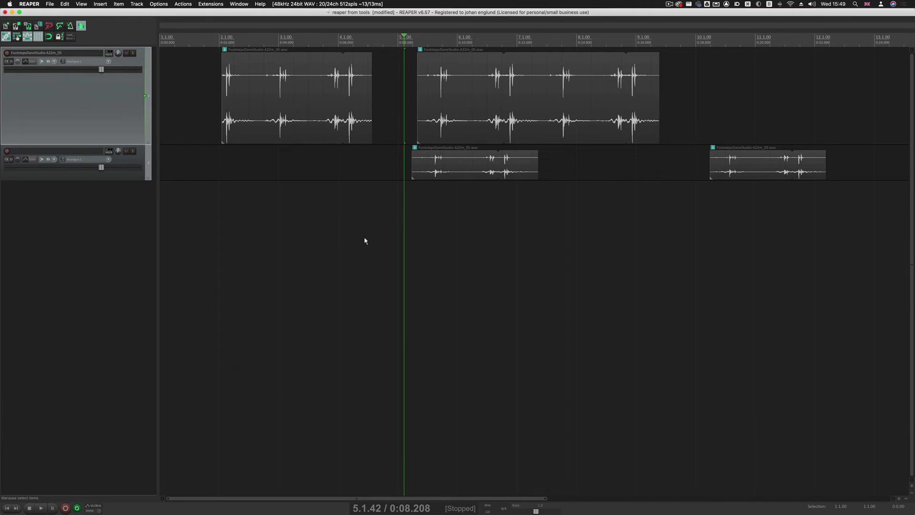
key("shift+slash")
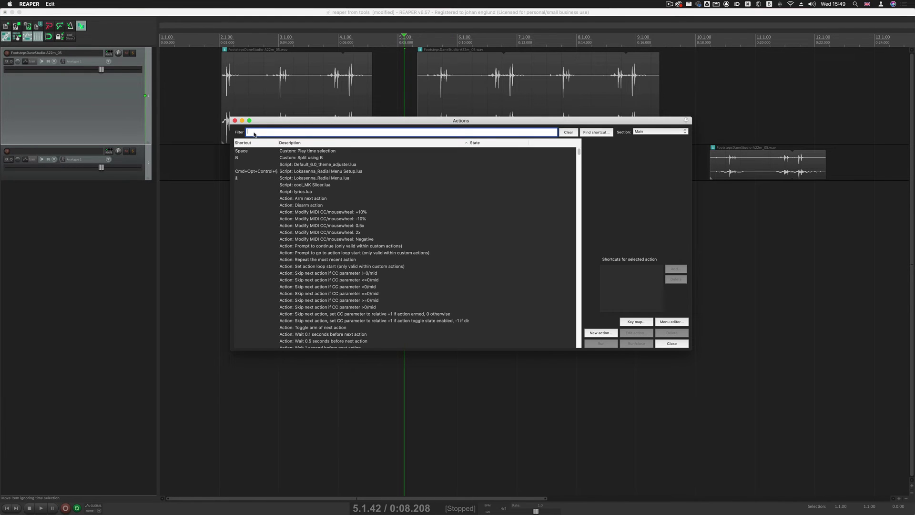
type("toggle snap")
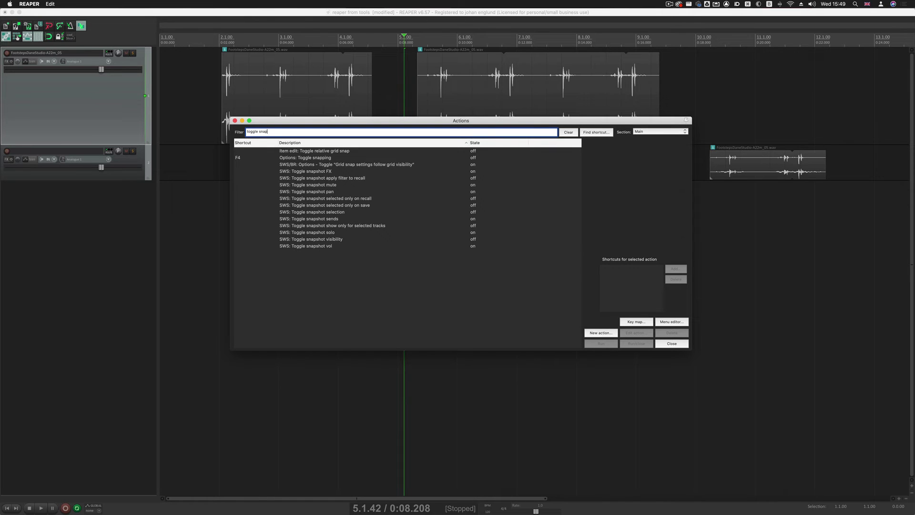
left_click(257, 165)
left_click(266, 157)
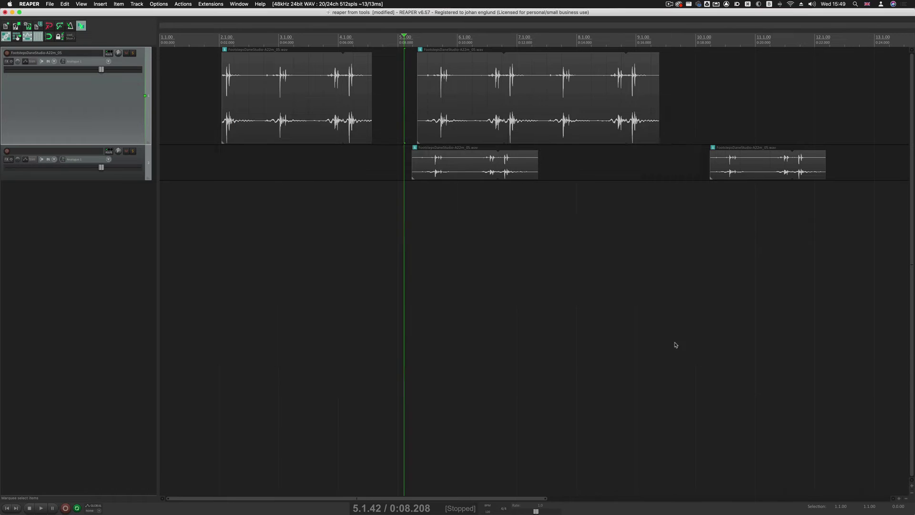
Set Cmd left-drag on media items to move them ignoring snap
left_click(674, 343)
key("super+comma")
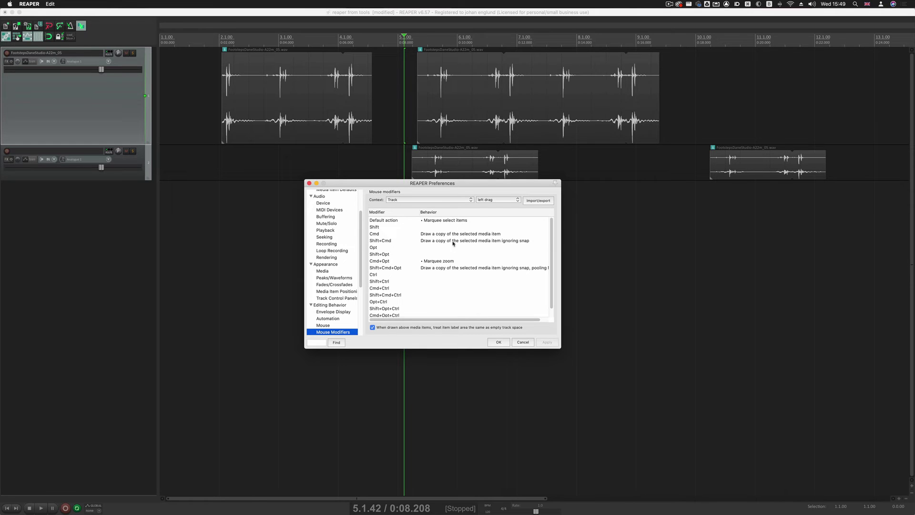
left_click(429, 199)
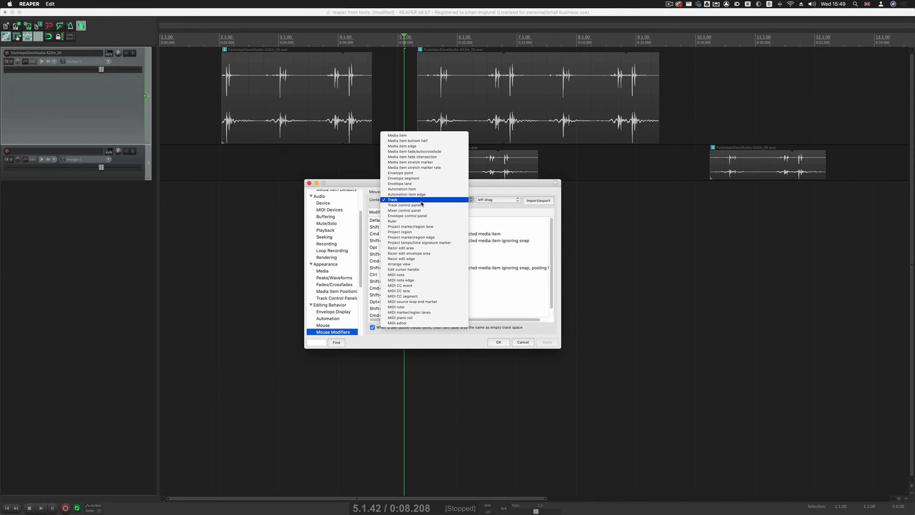
left_click(425, 137)
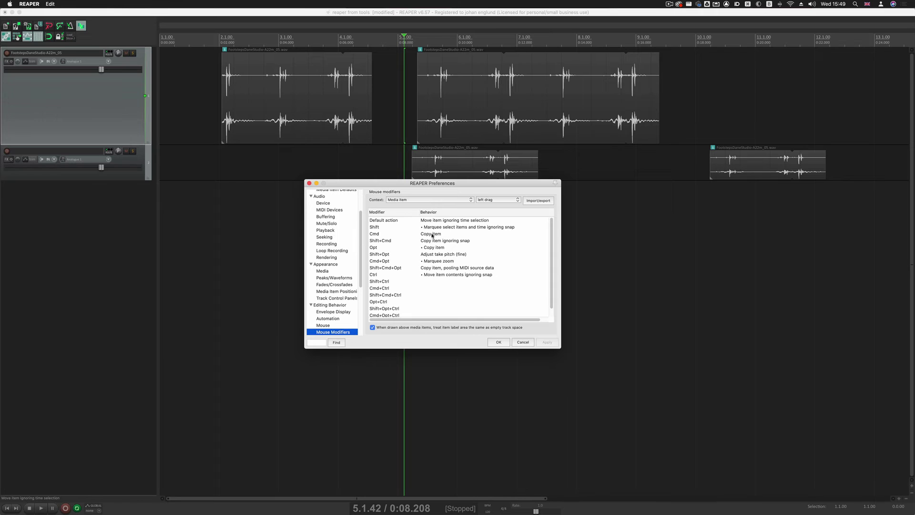
double_click(432, 234)
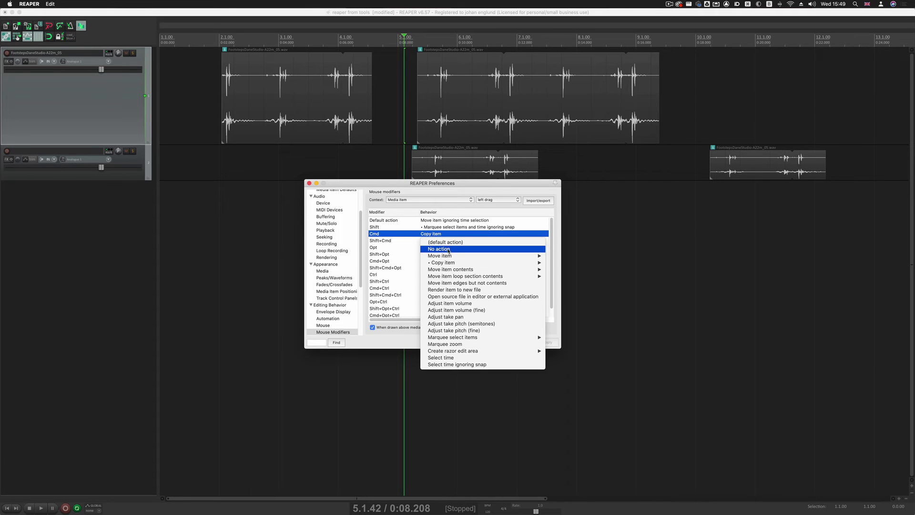
mouse_move(541, 257)
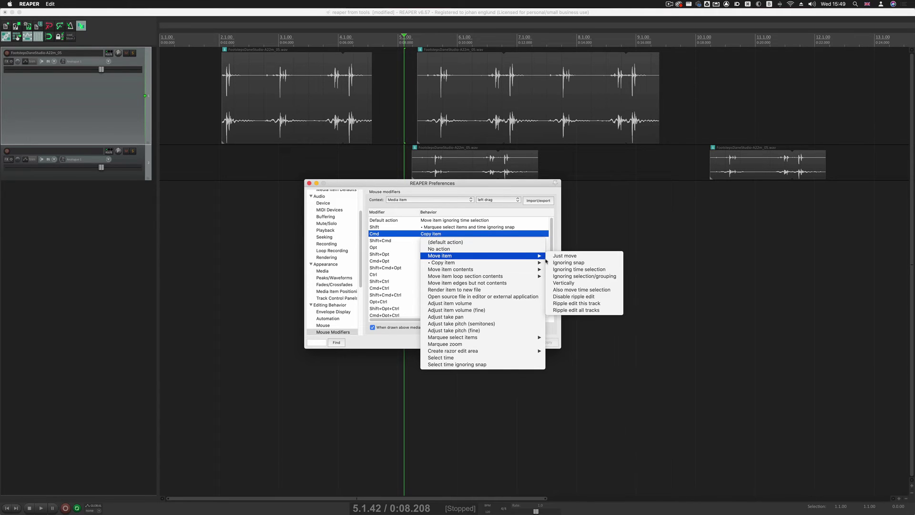
left_click(592, 263)
left_click(498, 343)
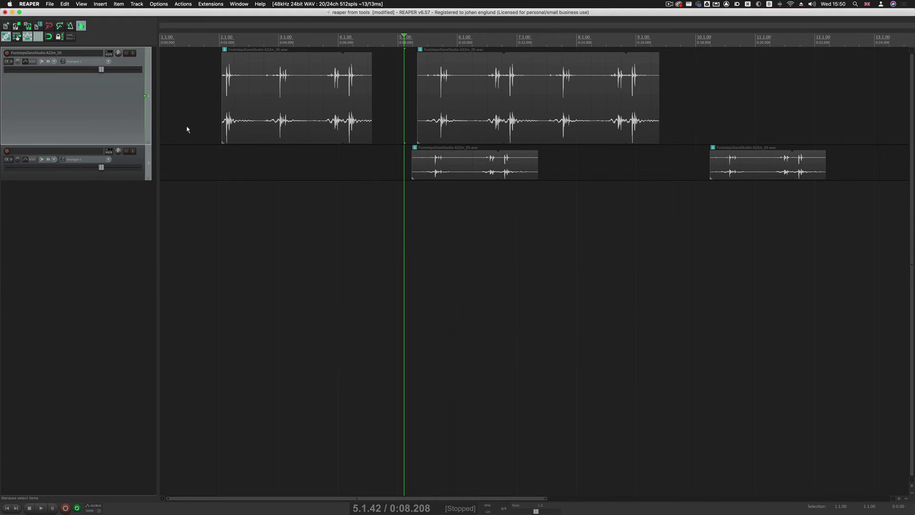
Turn snapping back on and move the top track's second footstep item
key("F4")
left_click(49, 38)
mouse_move(450, 91)
left_mouse_down()
mouse_move(515, 92)
mouse_move(468, 91)
left_mouse_up()
key("super")
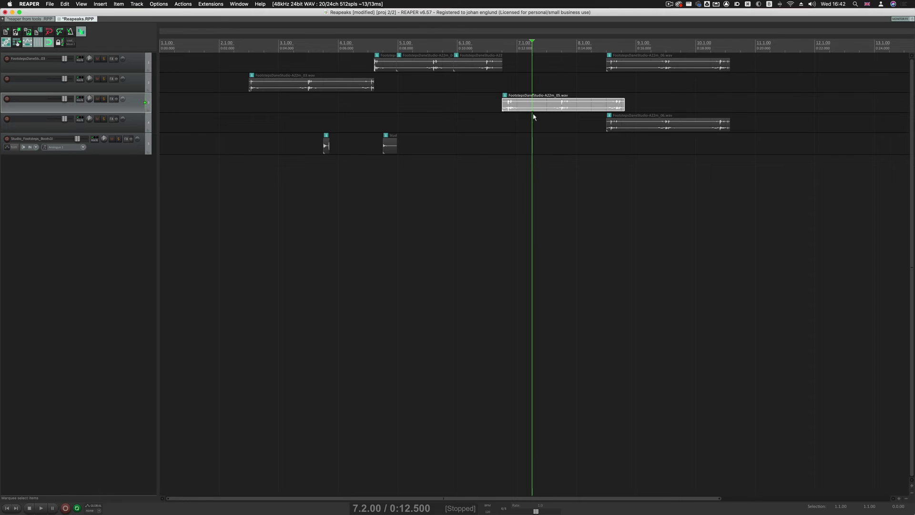
Trim the item's left edge to 7.2.00 and its right edge to 8.2.00
key("[")
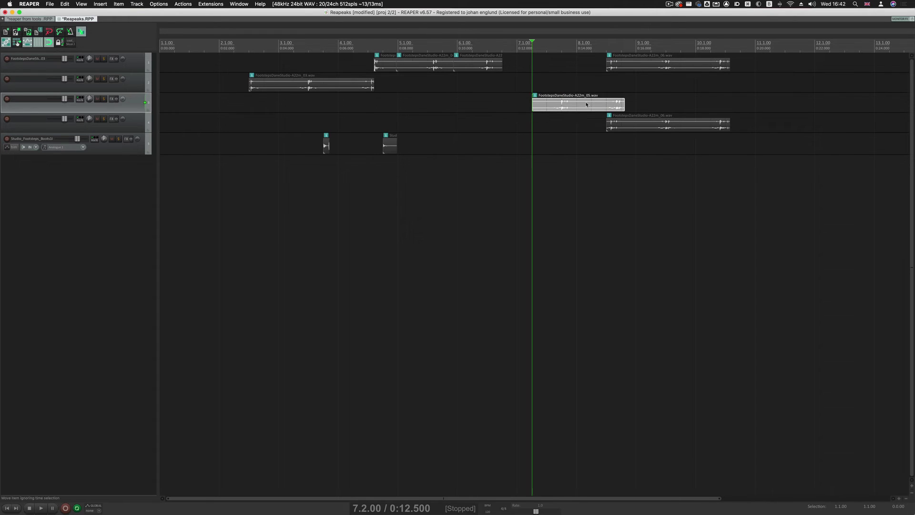
left_click(586, 102)
key("]")
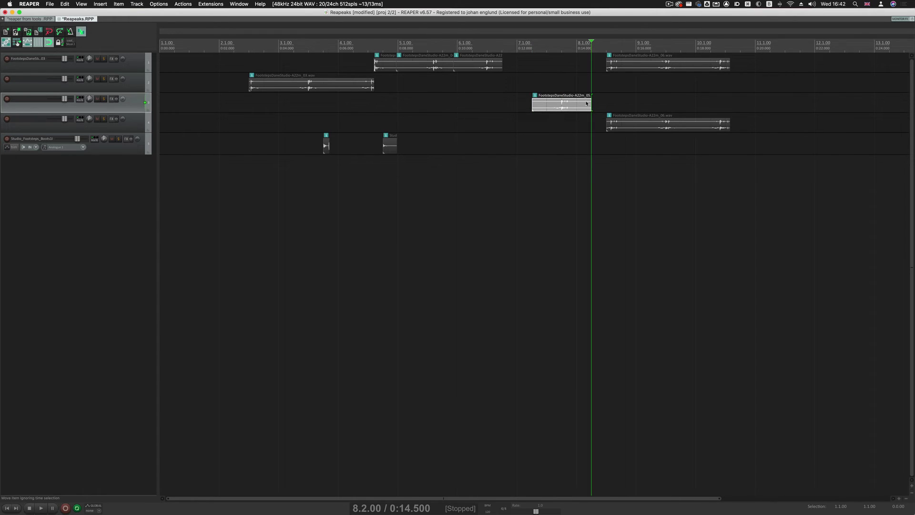
Look up the 'trim edge' actions and their shortcuts in the action list
key("shift+slash")
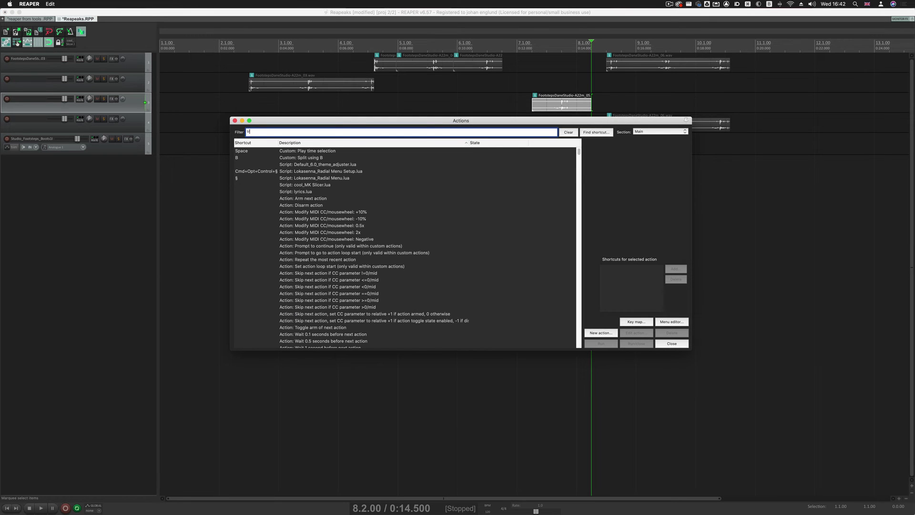
type("trim edge")
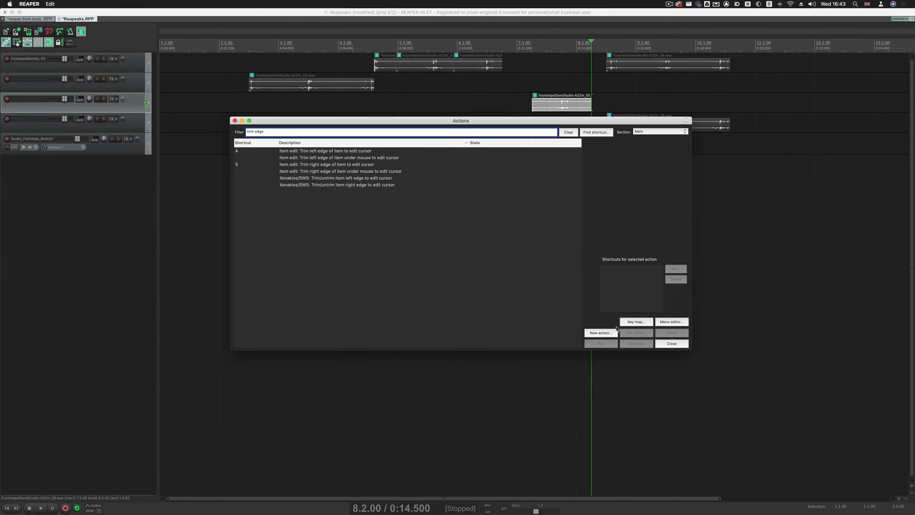
left_click(672, 343)
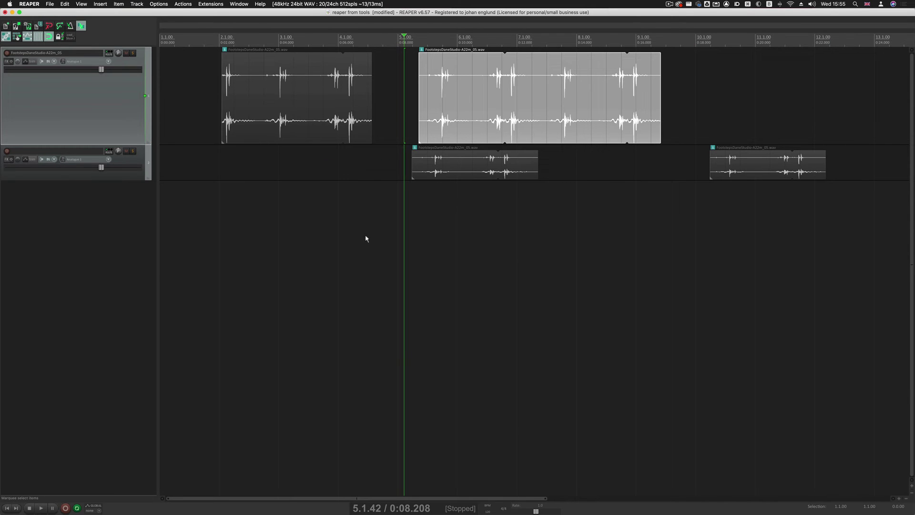
Filter the action list for the record-arm, solo and mute toggles for selected tracks
left_click(183, 4)
left_click(195, 14)
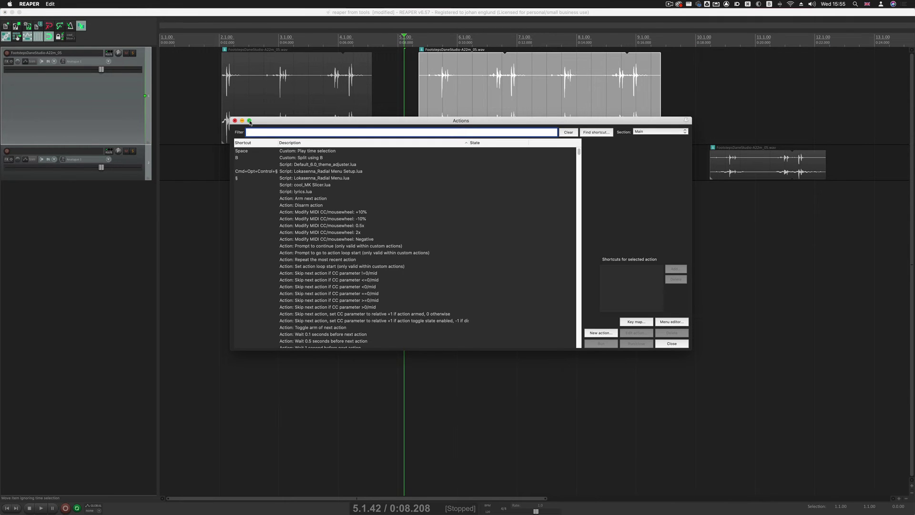
type("toggle rec")
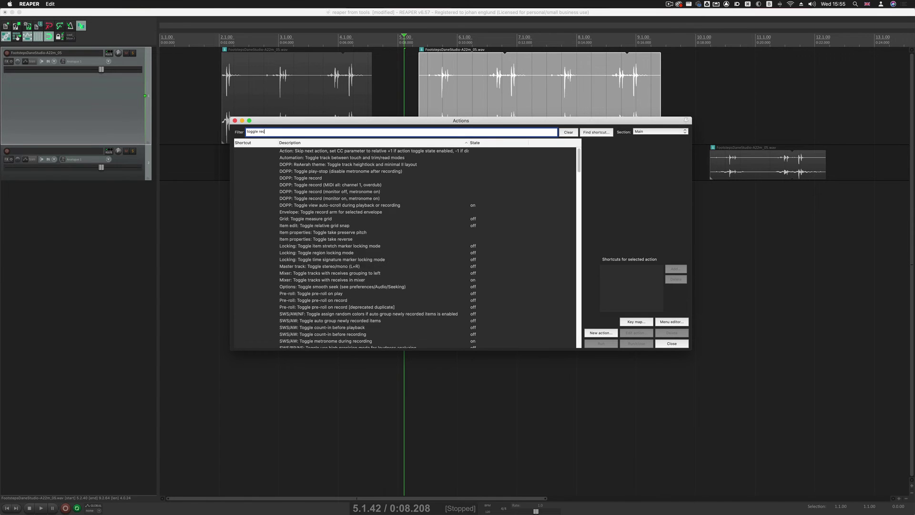
type("ord for selec")
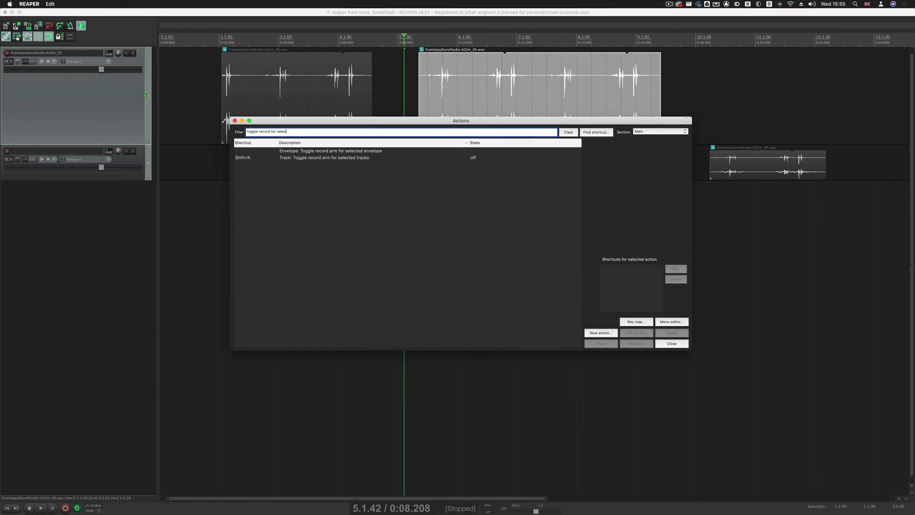
left_click(280, 158)
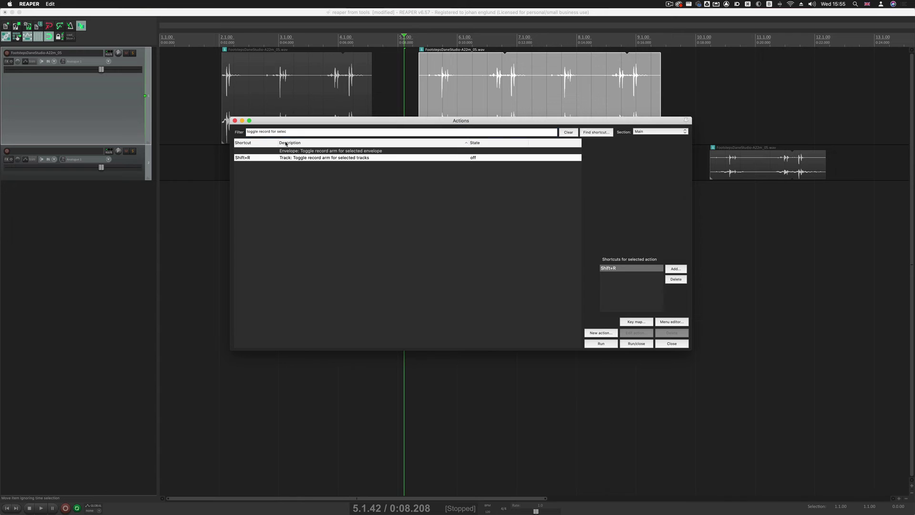
double_click(268, 133)
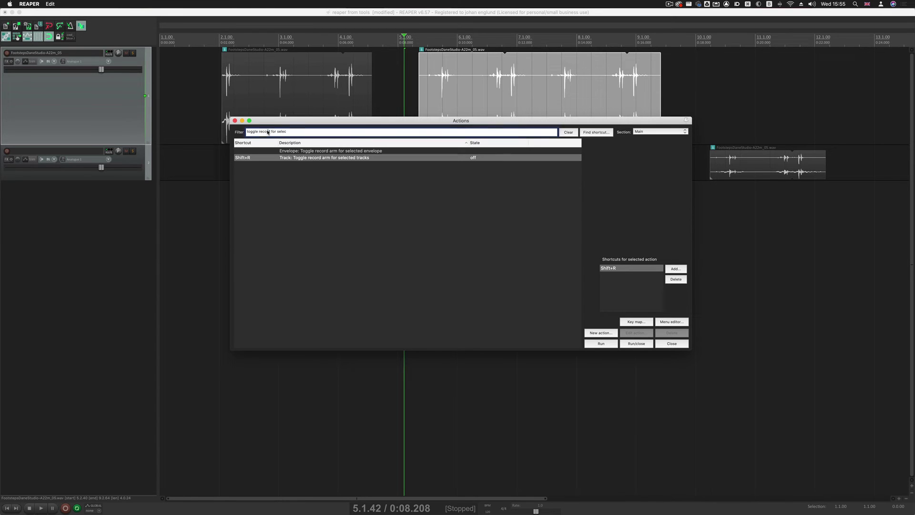
type("soll")
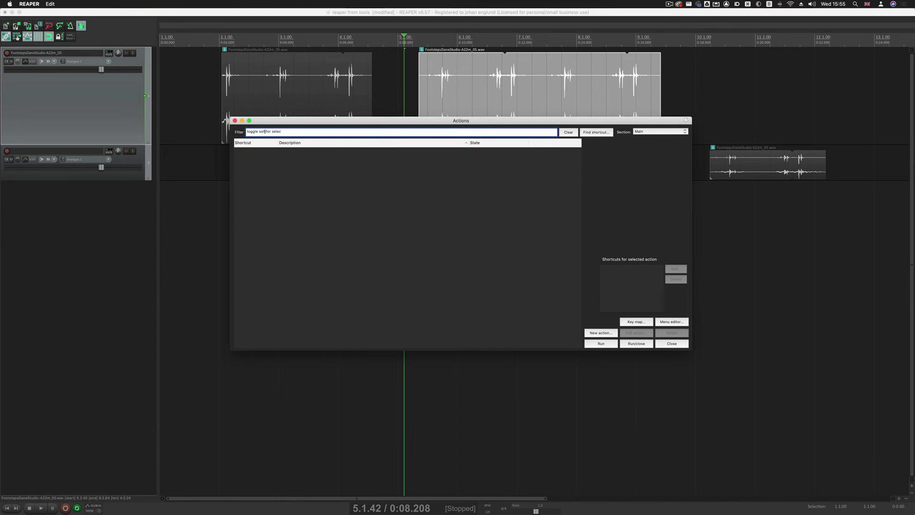
type("o")
double_click(263, 132)
type("mute")
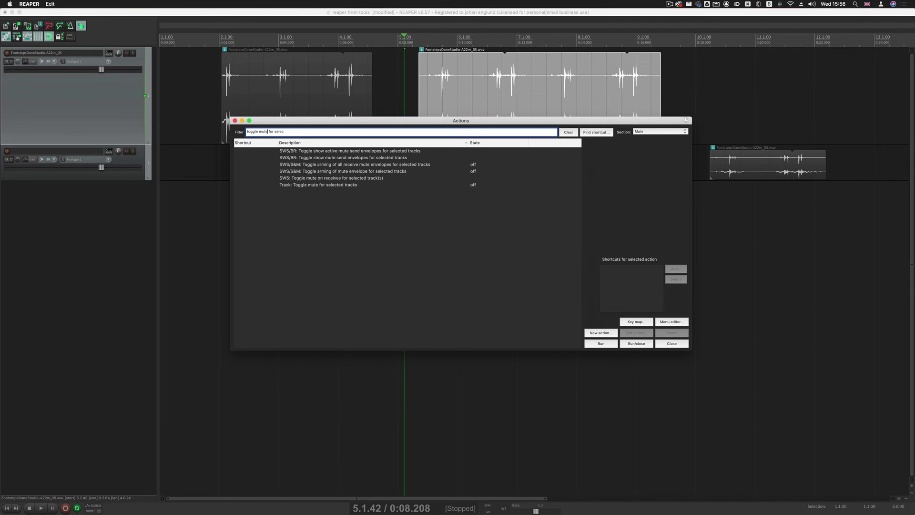
Assign Shift+M to Track: Toggle mute for selected tracks, overriding the marker mapping
left_click(343, 186)
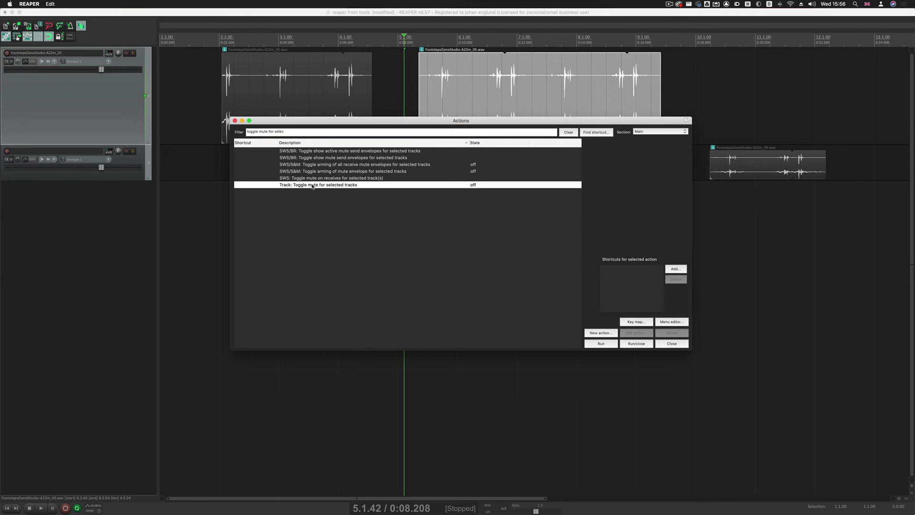
left_click(673, 269)
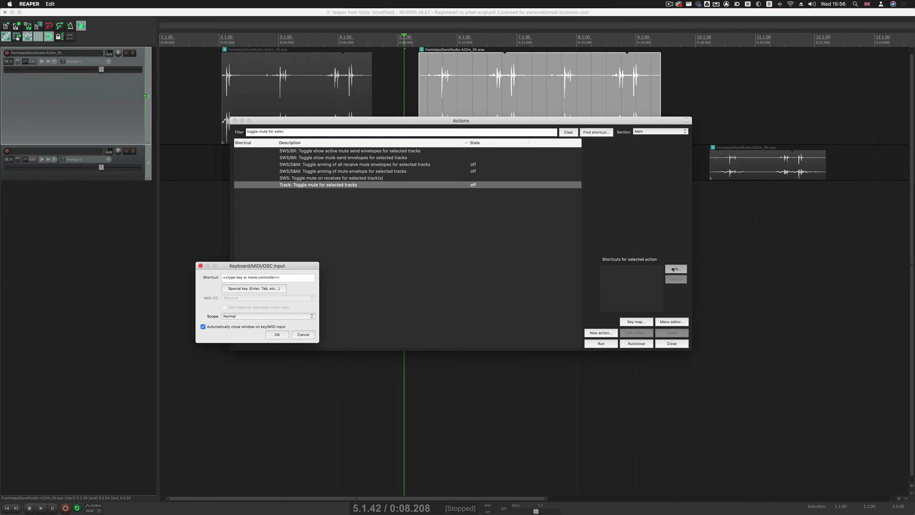
key("m")
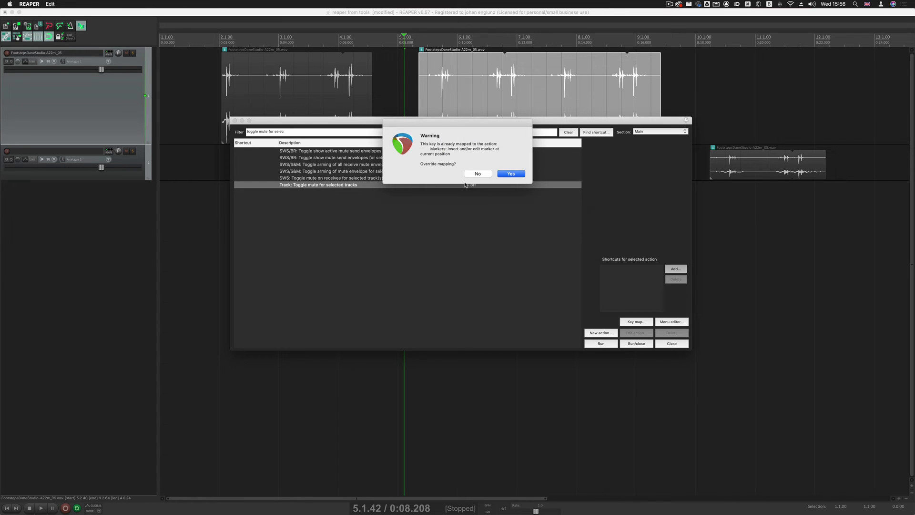
left_click(510, 174)
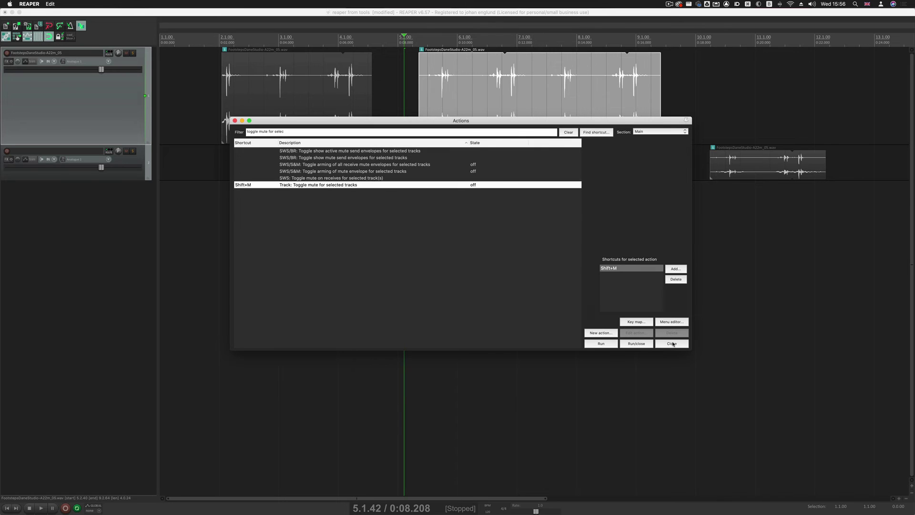
left_click(671, 344)
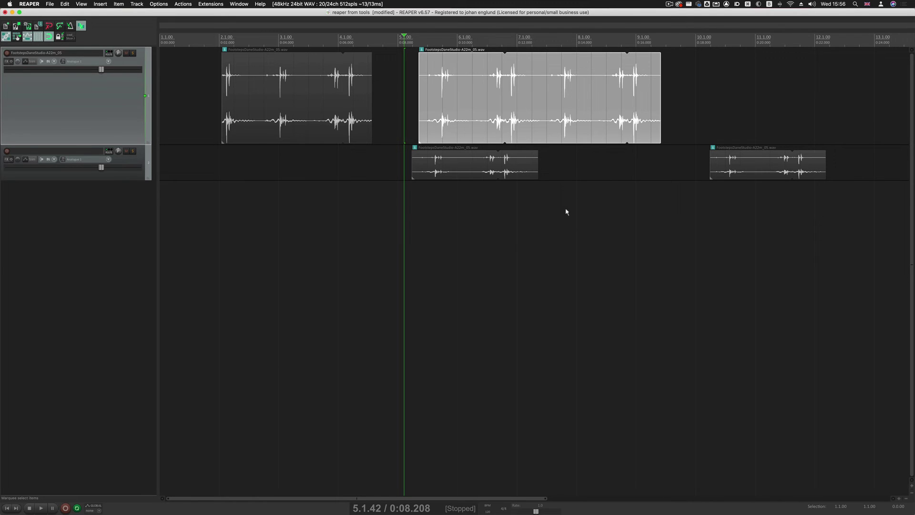
Test Shift+S, Shift+M and Shift+R on track 1 to solo, mute and record-arm it
key("shift+s")
key("shift+s")
key("shift+m")
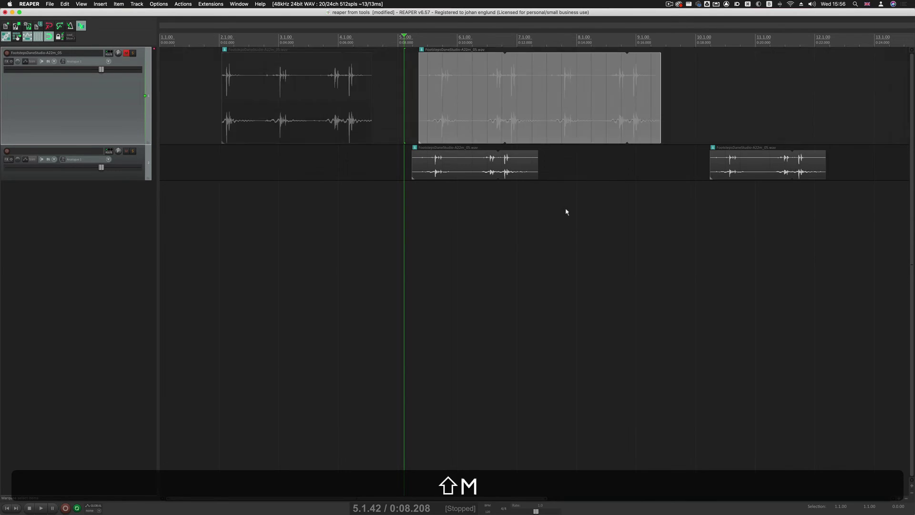
key("shift+m")
key("shift+r")
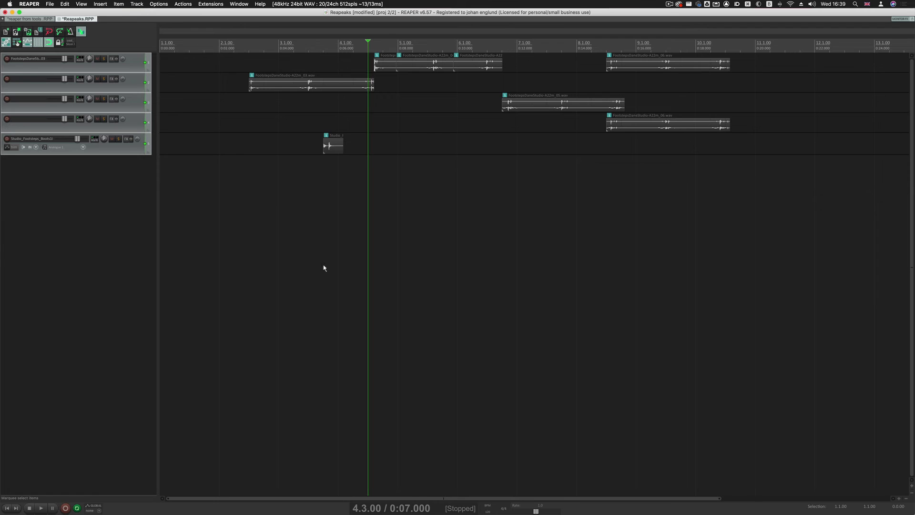
Check the shortcuts for decreasing and increasing track heights and for Dynamic split items
key("shift+slash")
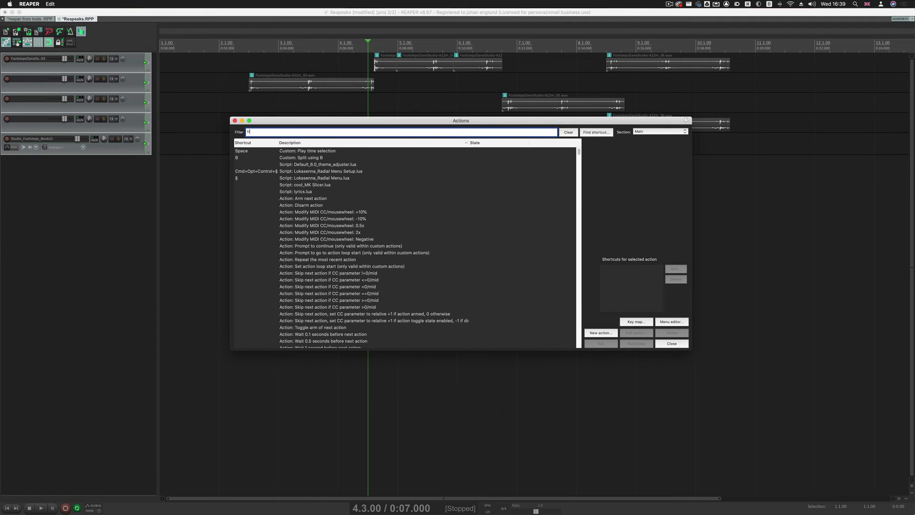
type("track")
type(" hel")
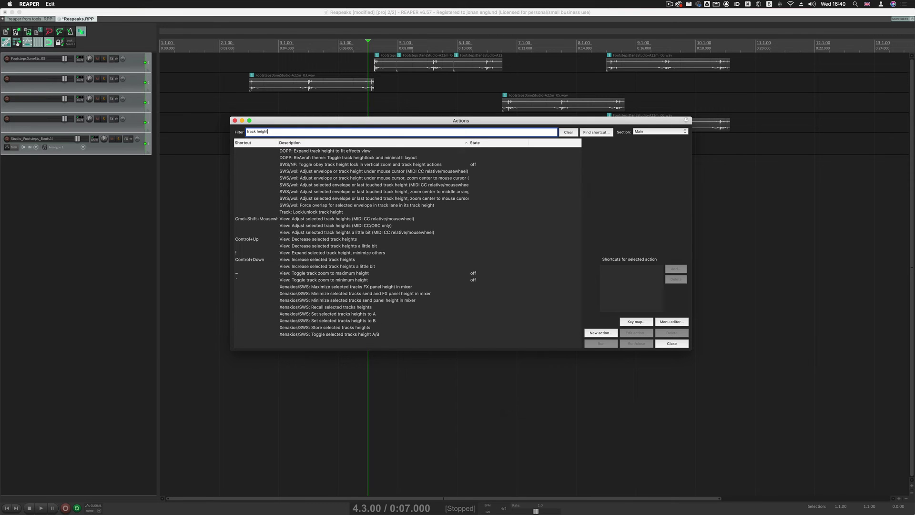
left_click(307, 240)
left_click(314, 260)
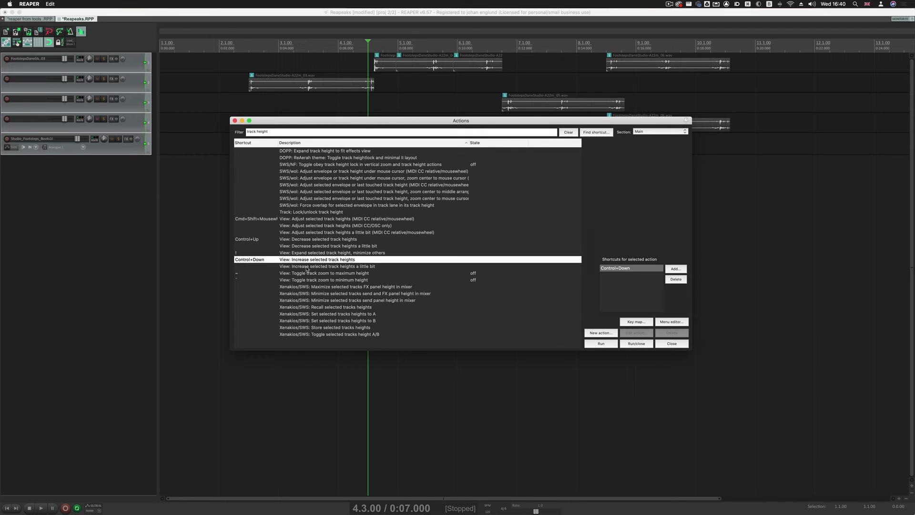
left_click_drag(279, 131, 245, 131)
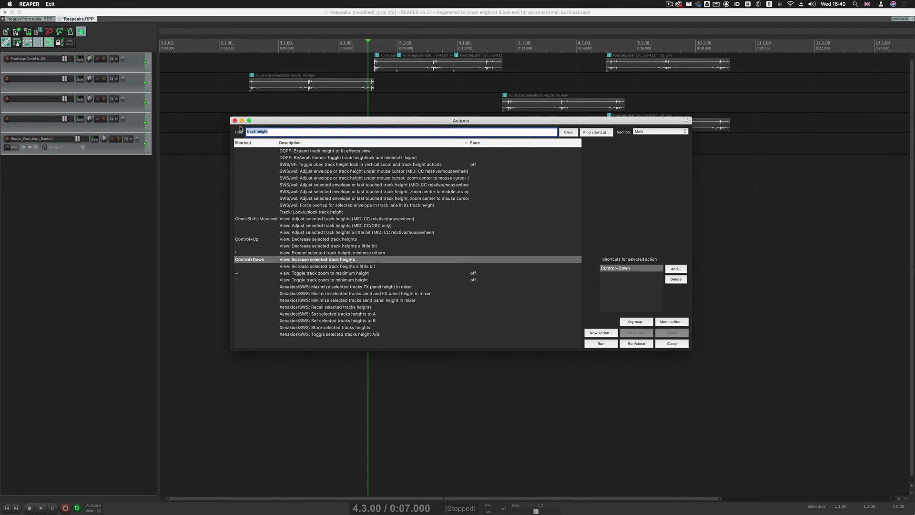
type("dynami")
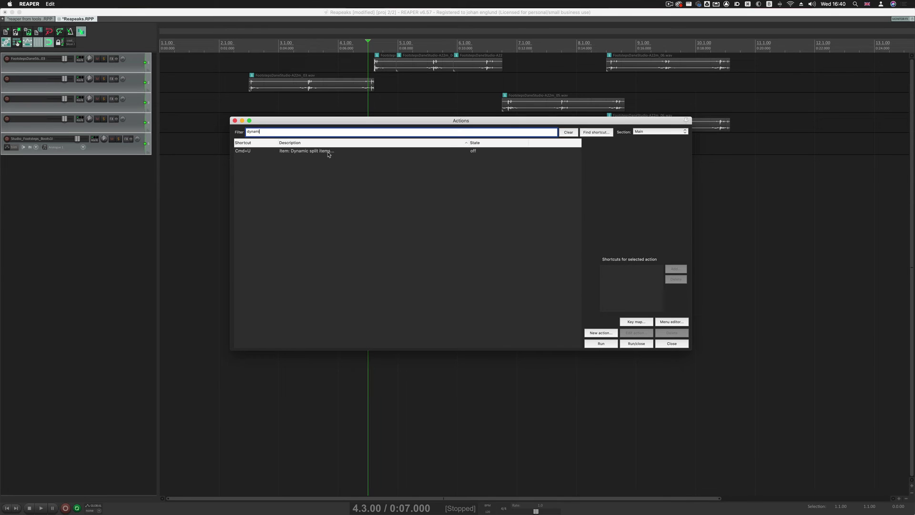
left_click(328, 152)
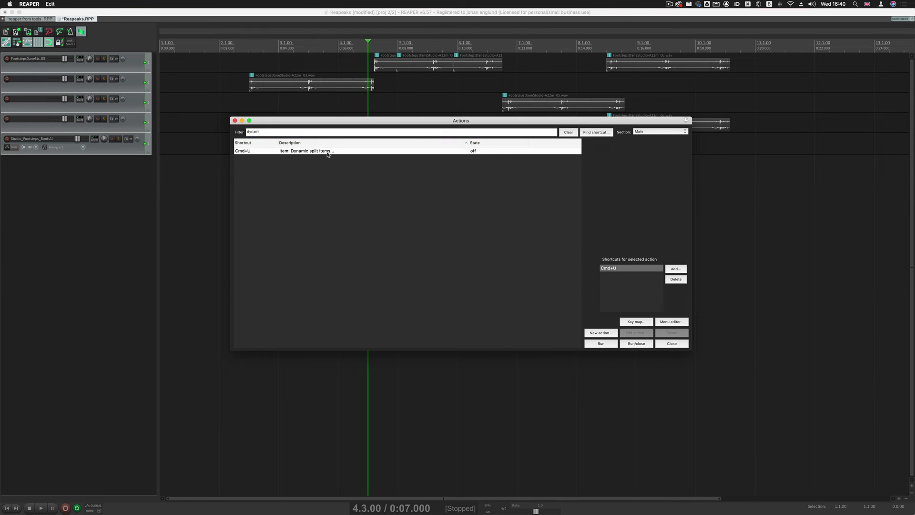
left_click(678, 344)
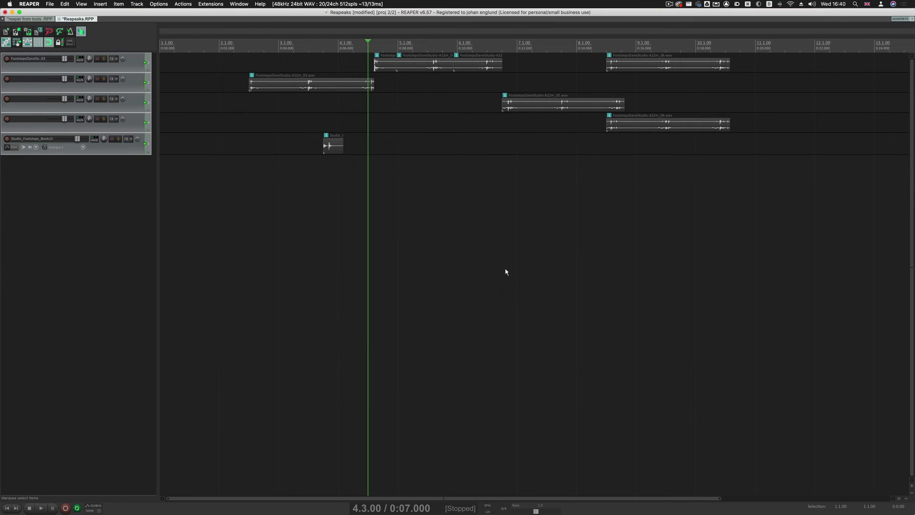
Dynamic-split the Studio item on track 5 and move the second piece right to about 4.4
left_click(382, 185)
left_click(331, 144)
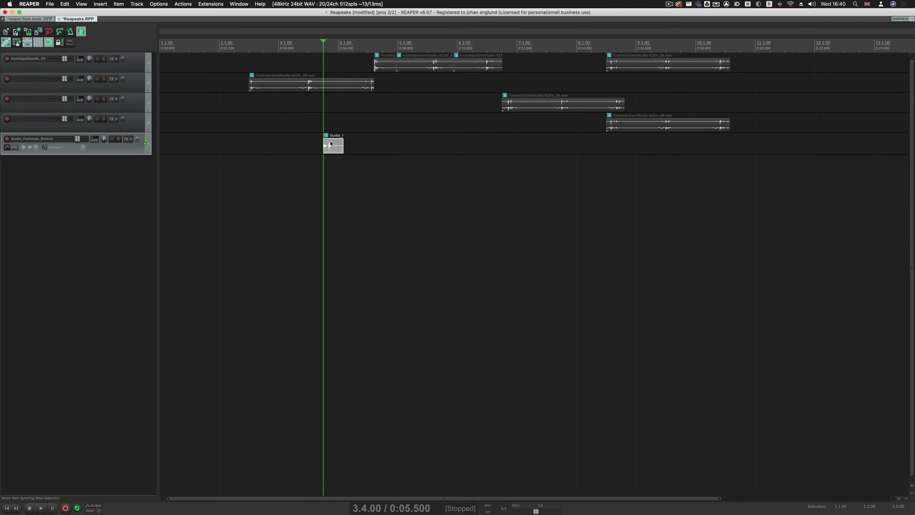
key("super+u")
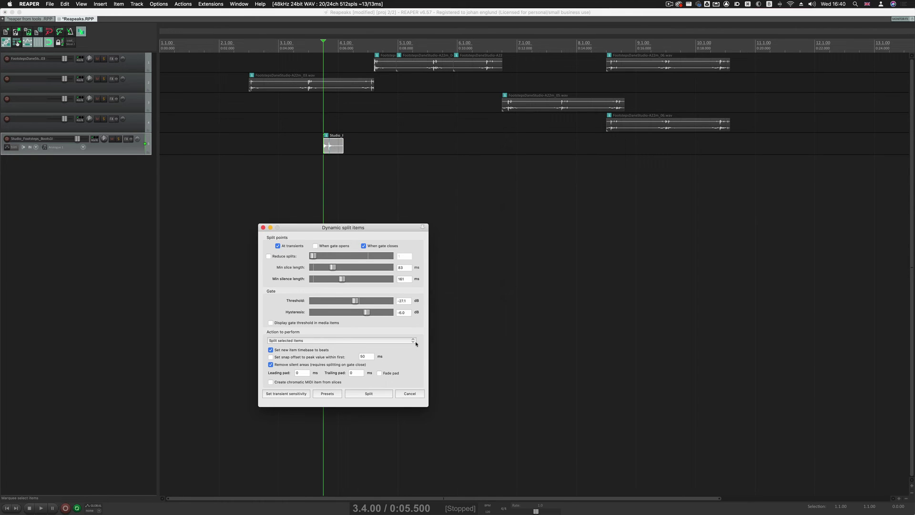
left_click(390, 394)
left_click(374, 197)
left_click_drag(336, 145, 390, 145)
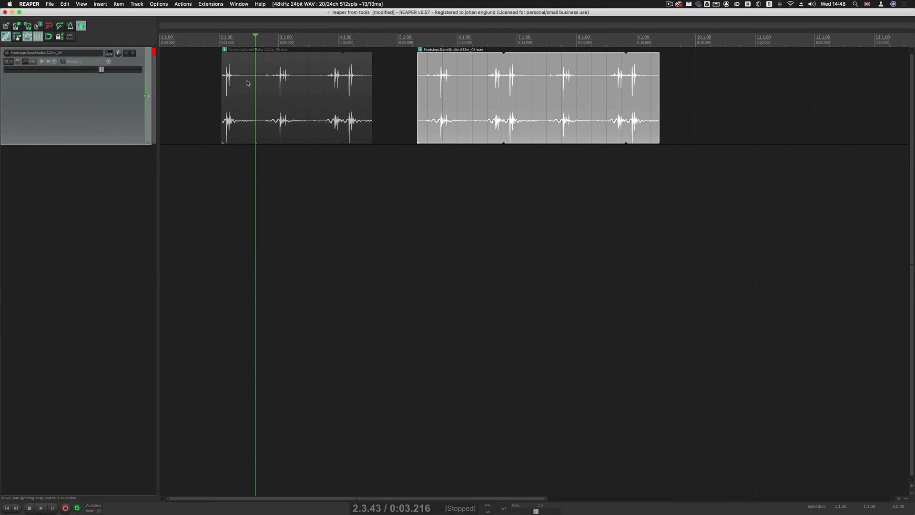
Filter actions for 'indic' to find Opt+C on 'View: Clear all peak indicators'
key("shift+slash")
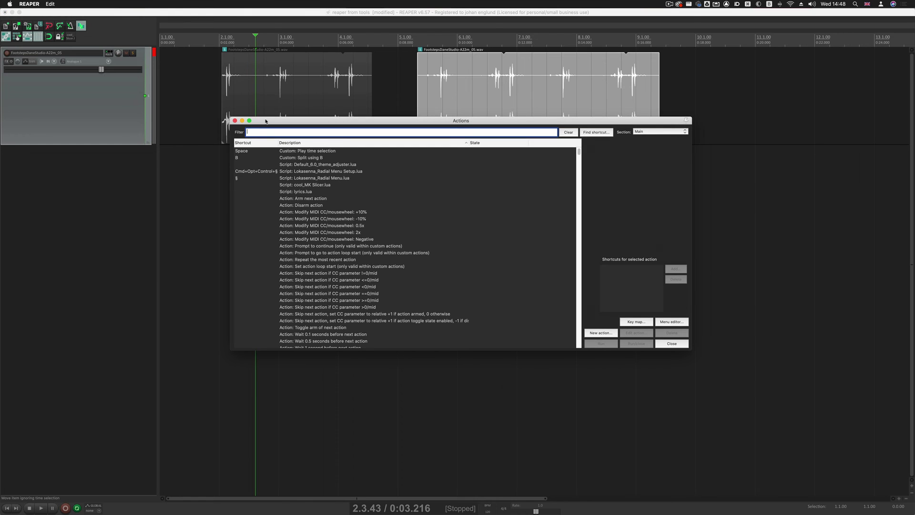
type("indic")
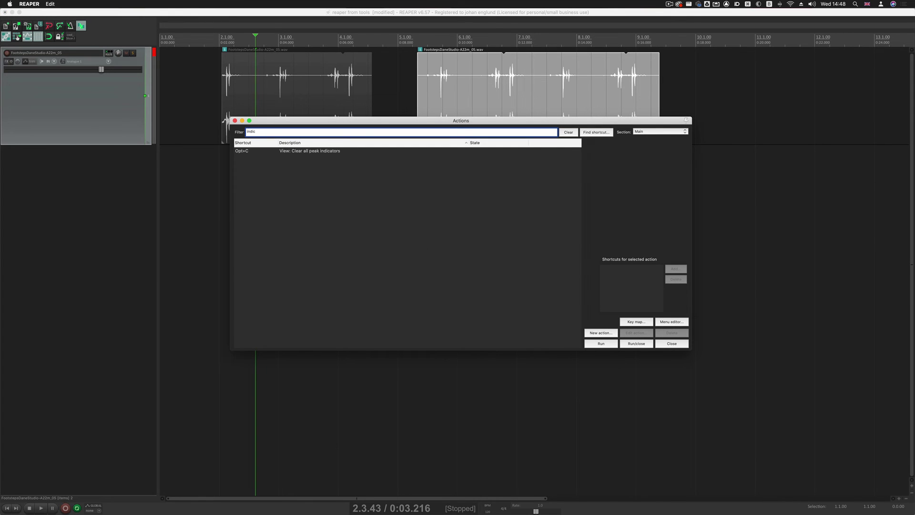
left_click(271, 158)
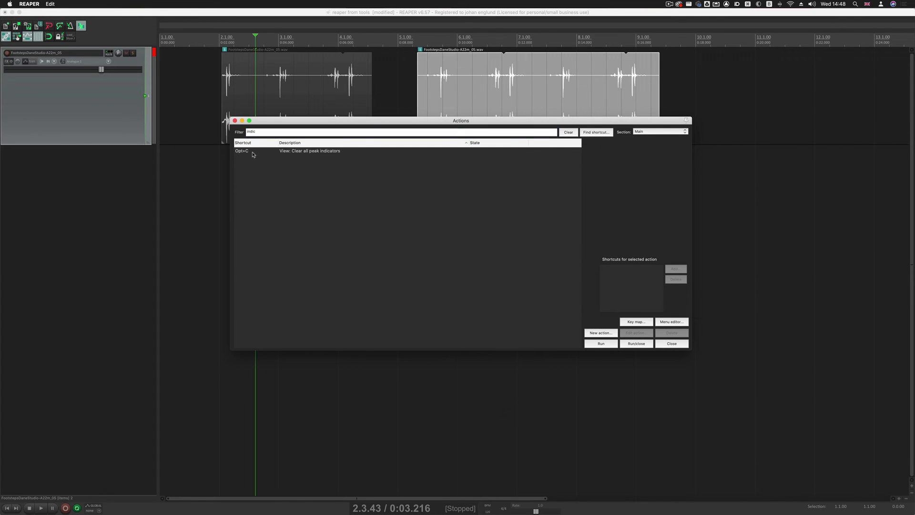
left_click(253, 153)
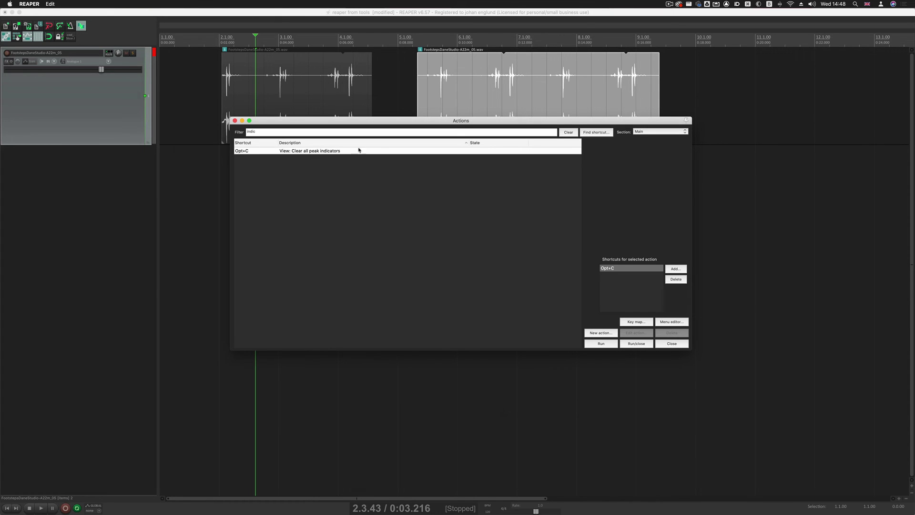
left_click(671, 345)
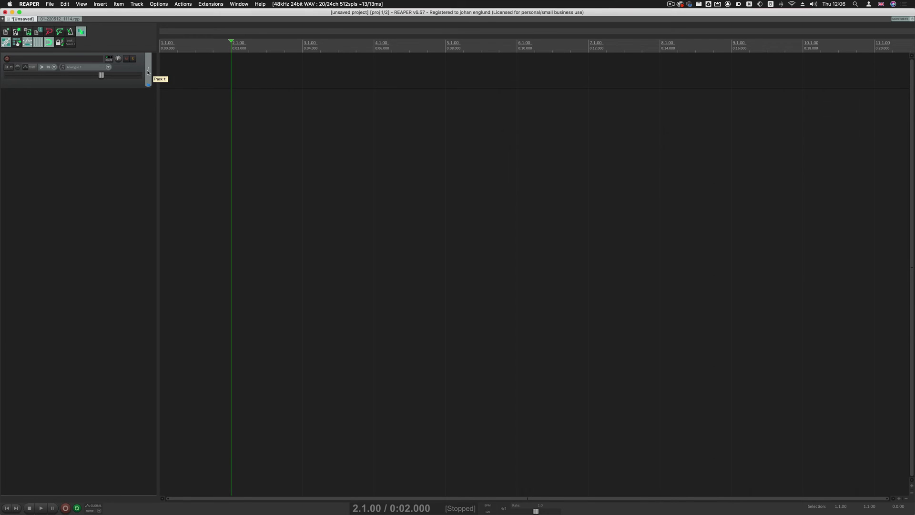
Add Track 2 with Cmd+T, then insert 3 more tracks at once
key("super+t")
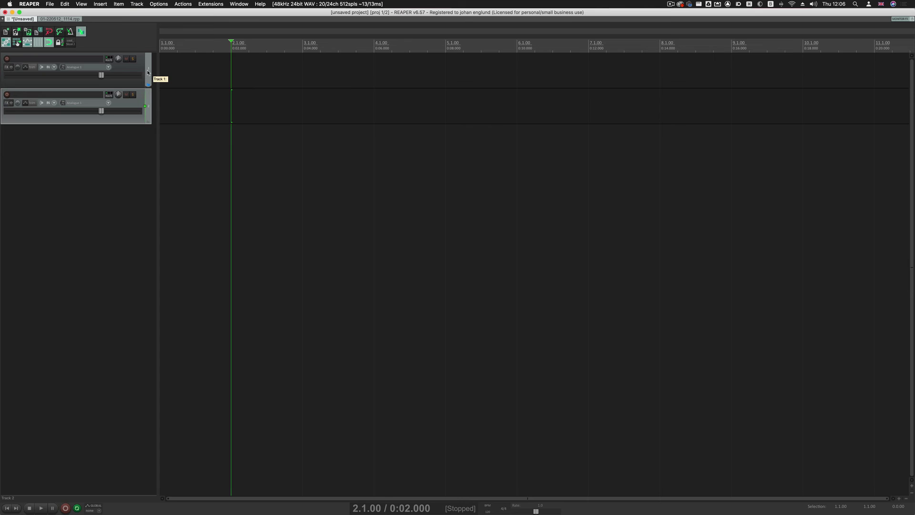
key("super+alt+t")
type("3")
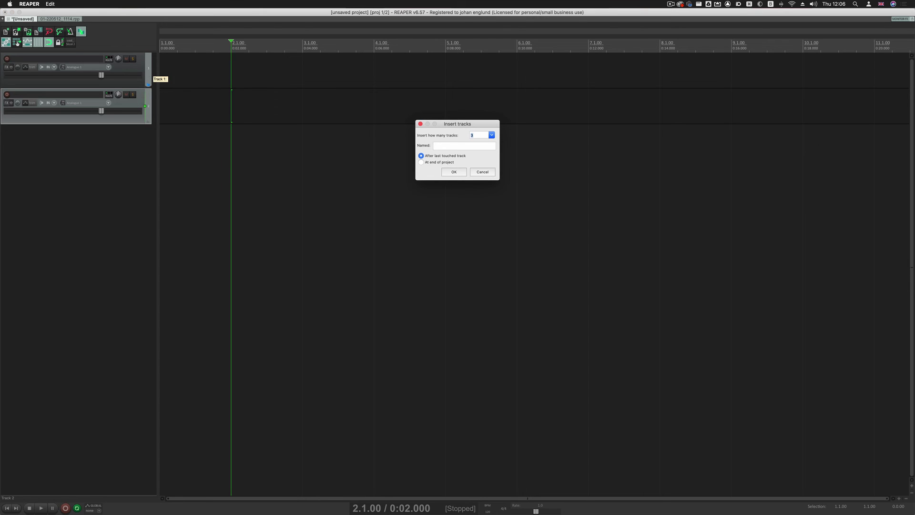
left_click(454, 172)
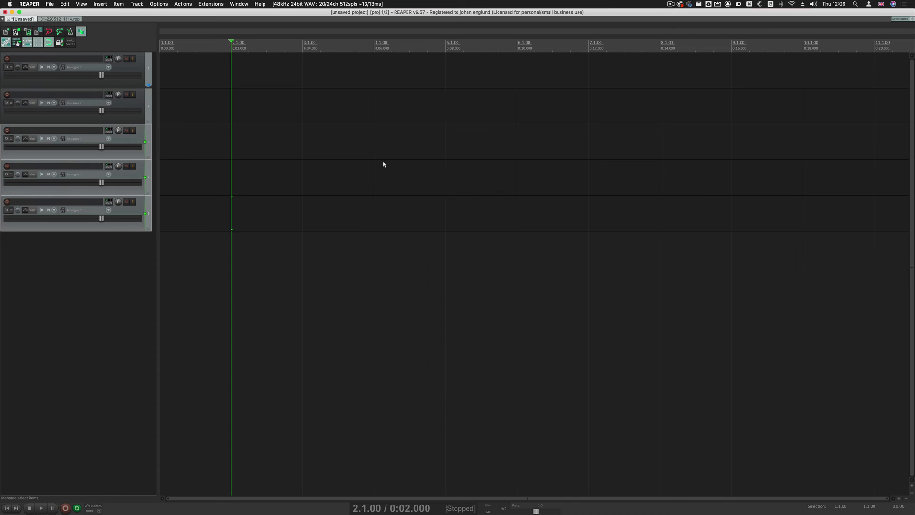
left_click(183, 4)
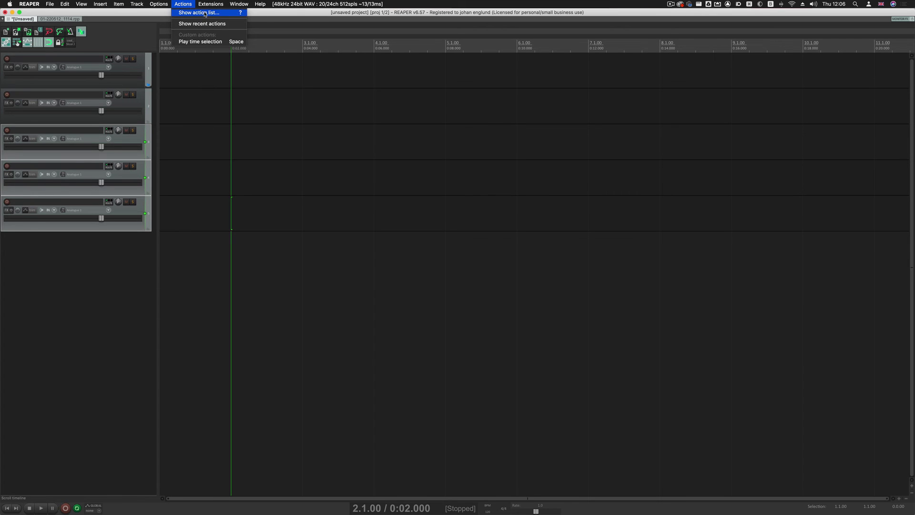
Check the shortcuts for inserting multiple new tracks and for Insert new track
left_click(205, 16)
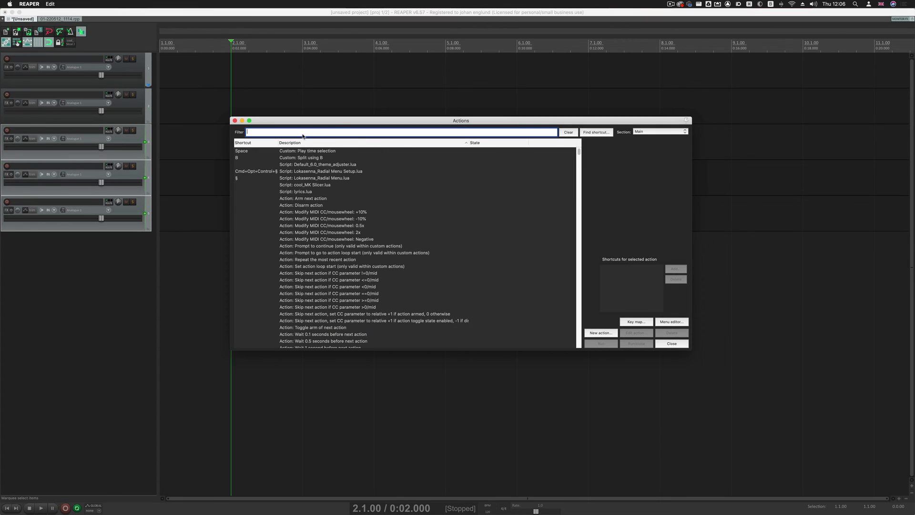
type("insert")
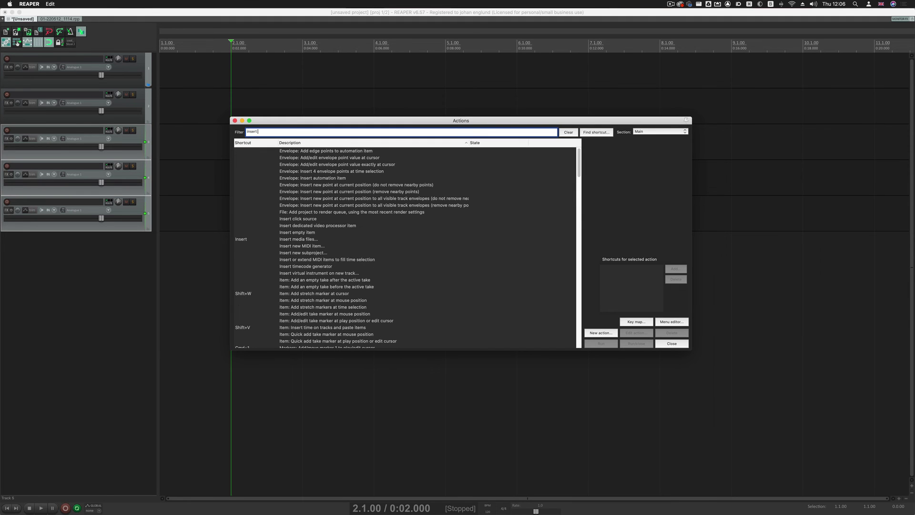
type(" new track")
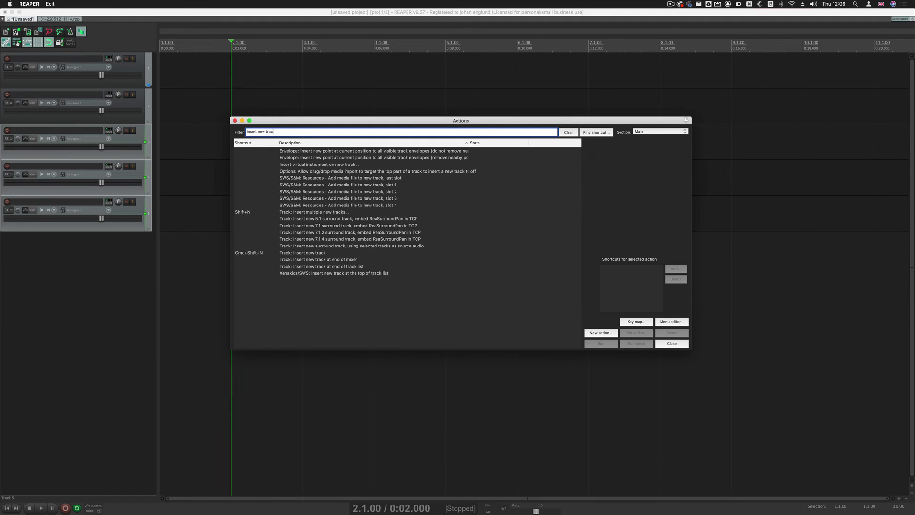
left_click(341, 212)
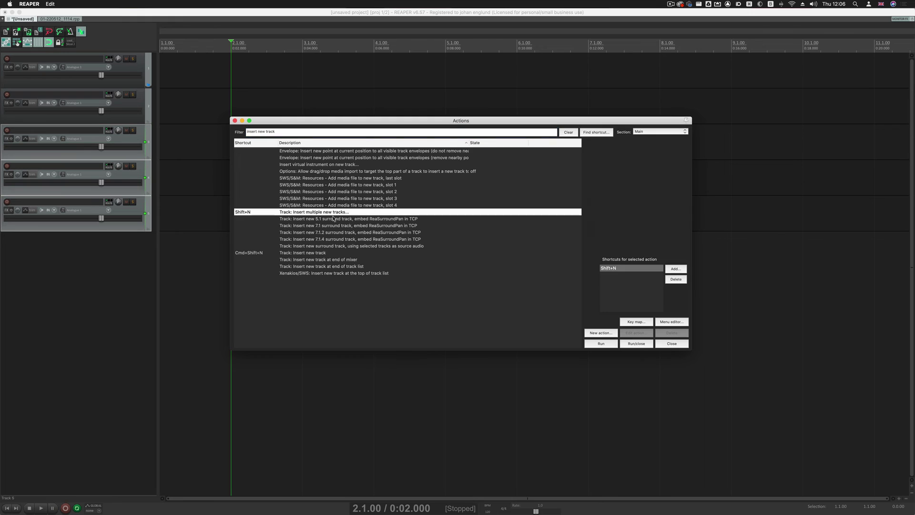
left_click(319, 253)
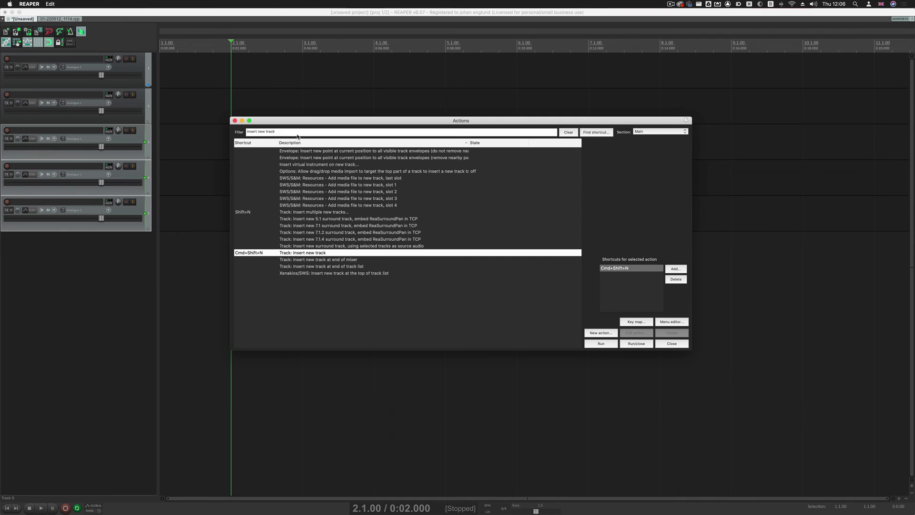
Check the shortcuts for making a folder from selected tracks and Cycle folder collapsed state (Shift+F)
left_click_drag(285, 132, 241, 130)
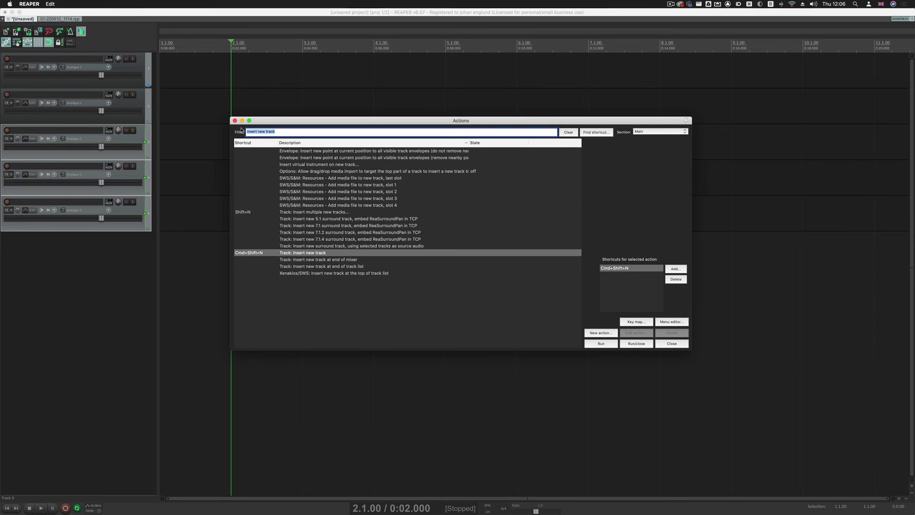
type("make fold")
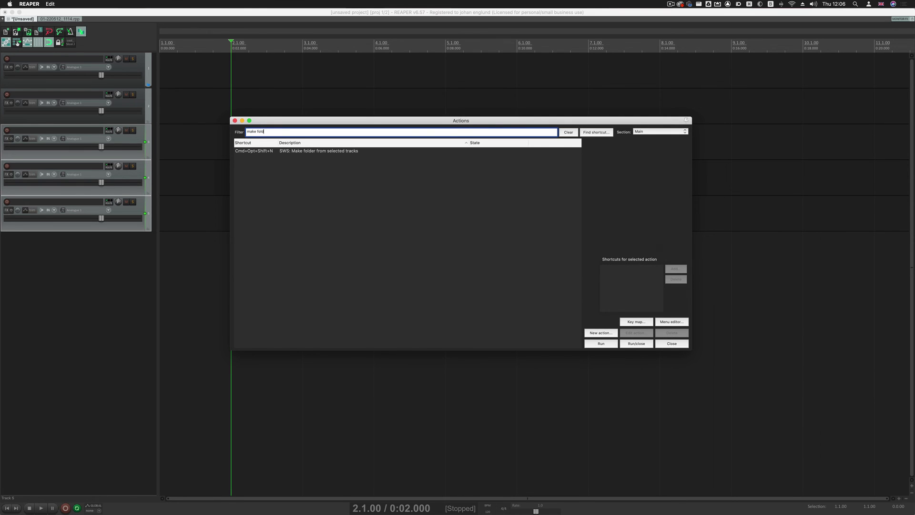
type("er")
left_click(294, 153)
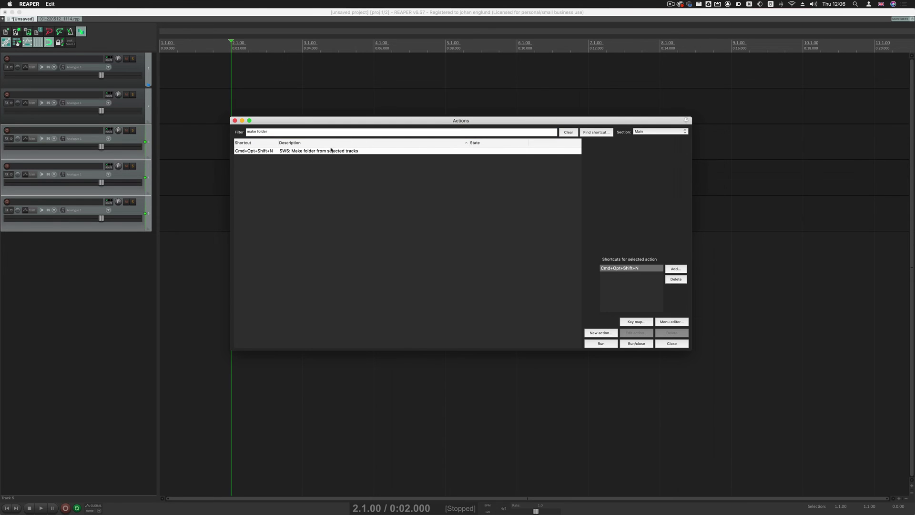
left_click(280, 134)
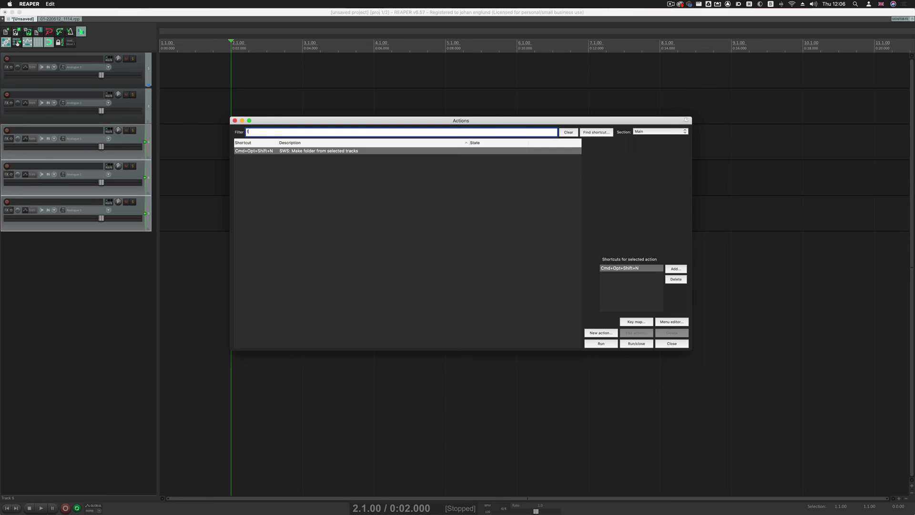
type("toggle")
key("BackSpace")
key("BackSpace")
key("BackSpace")
key("BackSpace")
key("BackSpace")
key("BackSpace")
type("cycle")
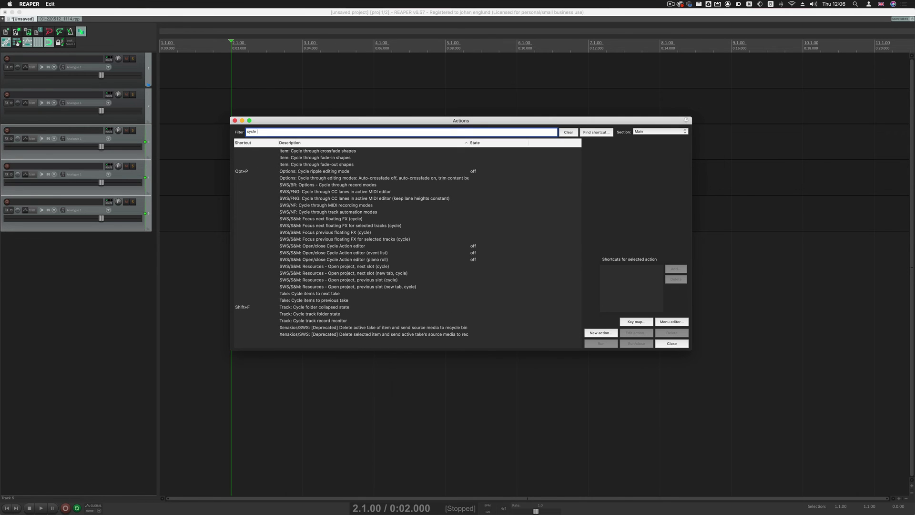
type(" folder")
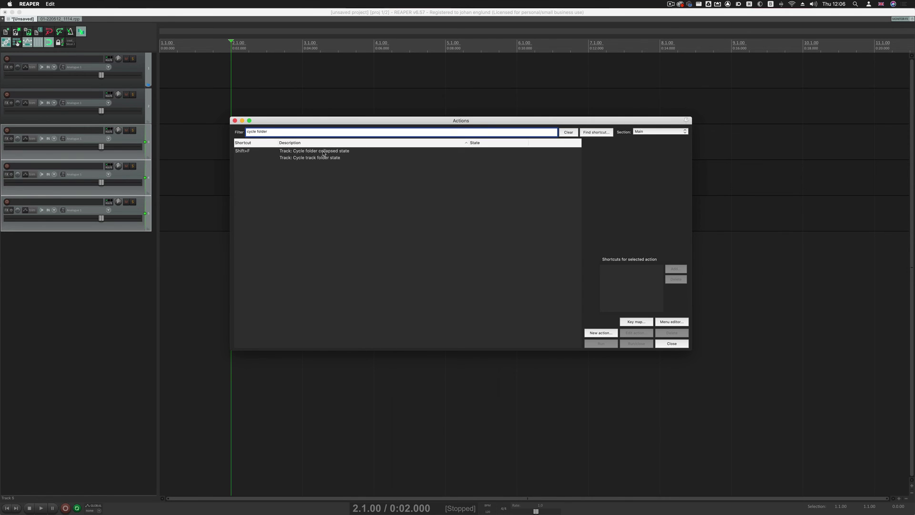
left_click(325, 152)
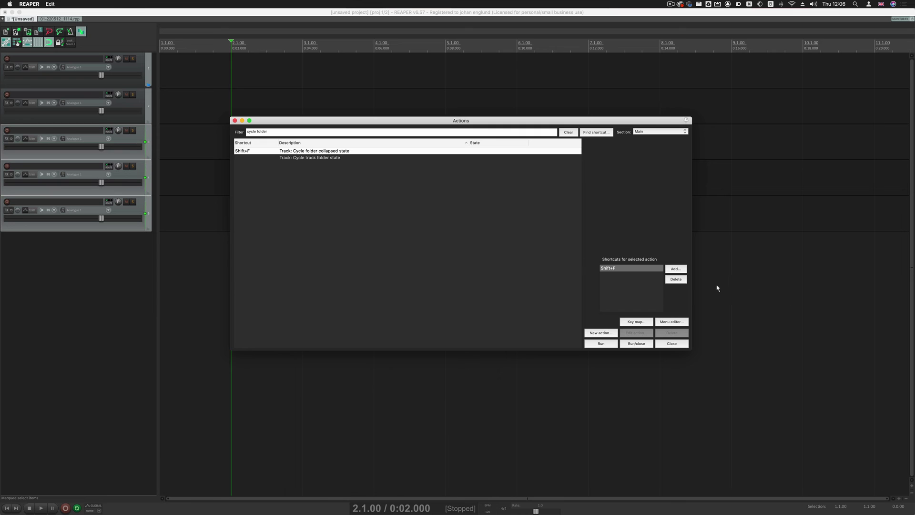
Select tracks 1–5 and use Ctrl+Shift+F to make track 1 a folder holding tracks 2–5
left_click(677, 343)
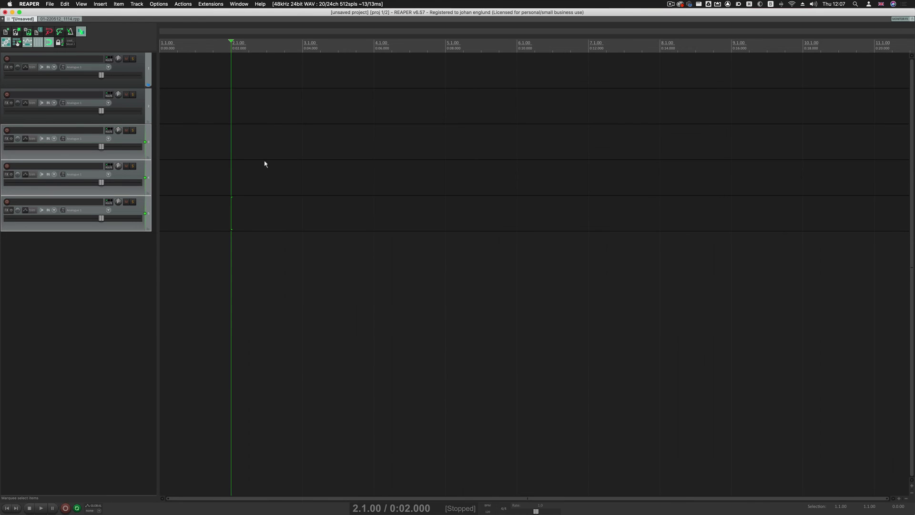
left_click(212, 72)
left_click_drag(200, 71, 323, 216)
left_click(135, 208, "shift")
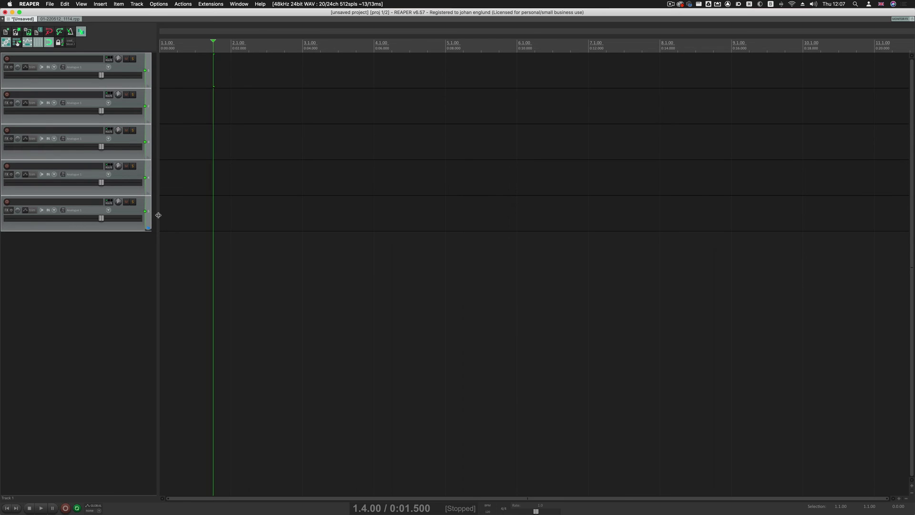
key("ctrl+shift+f")
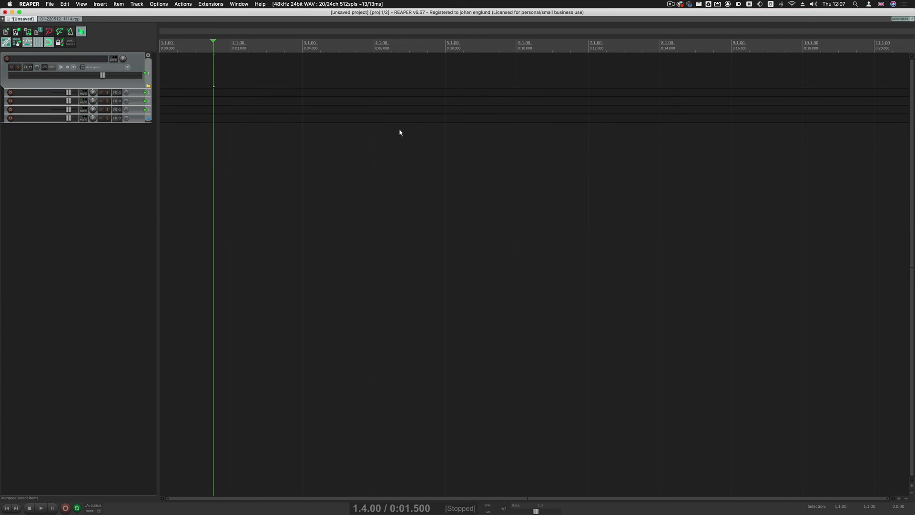
left_click(202, 70)
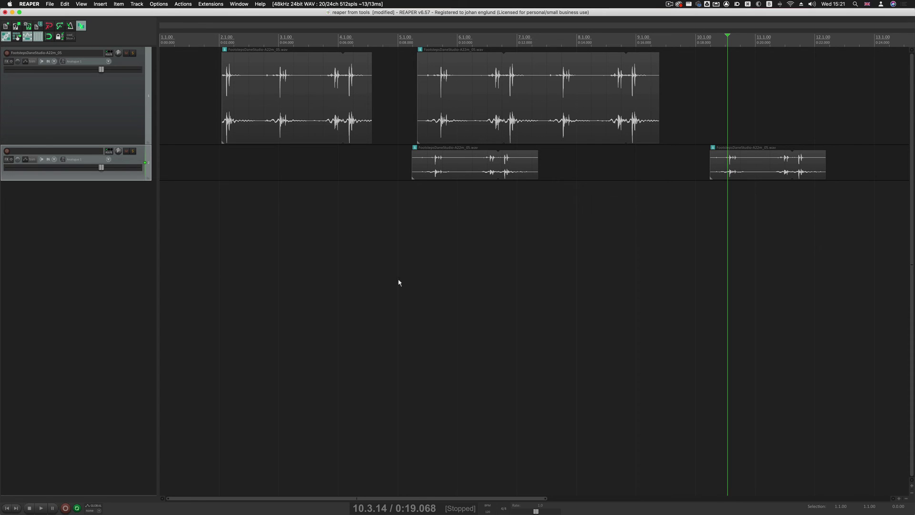
Open a new, empty [Unsaved] project tab with Cmd+T
key("super+comma")
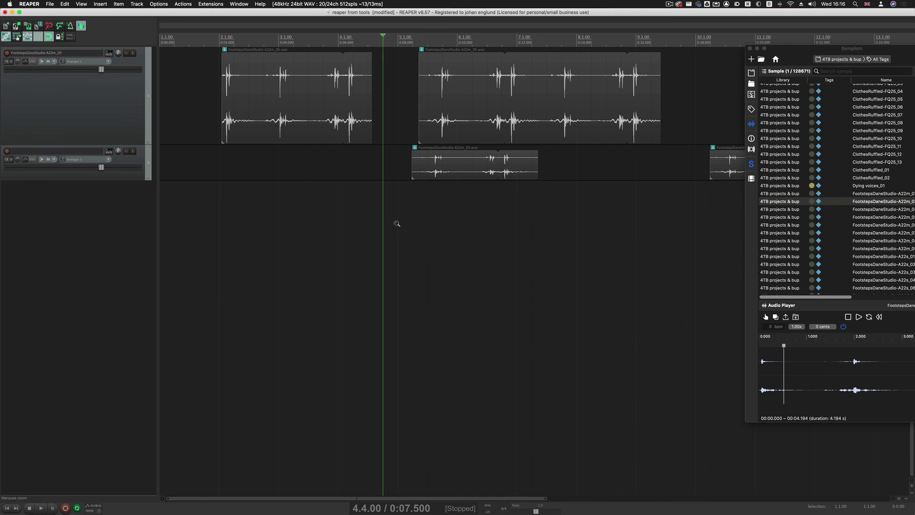
key("super+t")
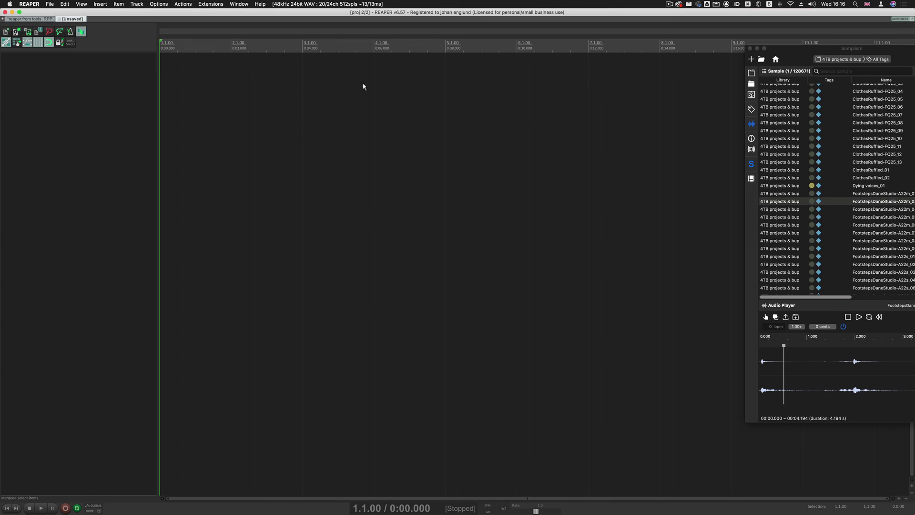
Save the empty project as Reapeaks, keeping 'Create subdirectory for project' ticked
left_click(316, 113)
key("super+s")
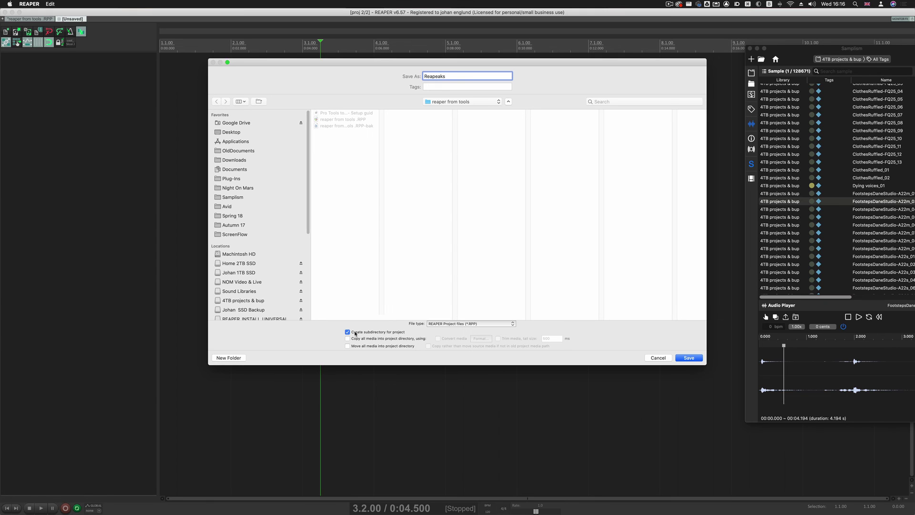
left_click(685, 357)
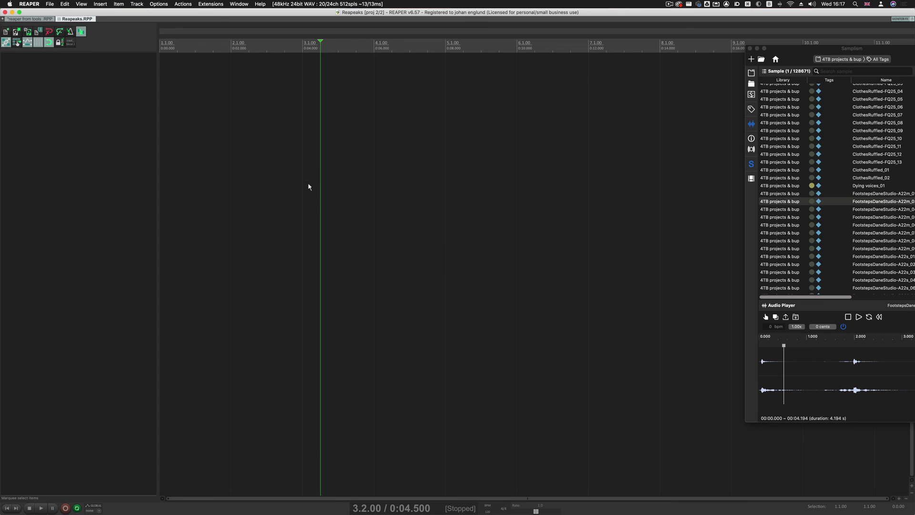
Review the General > Paths settings in Preferences
key("super+comma")
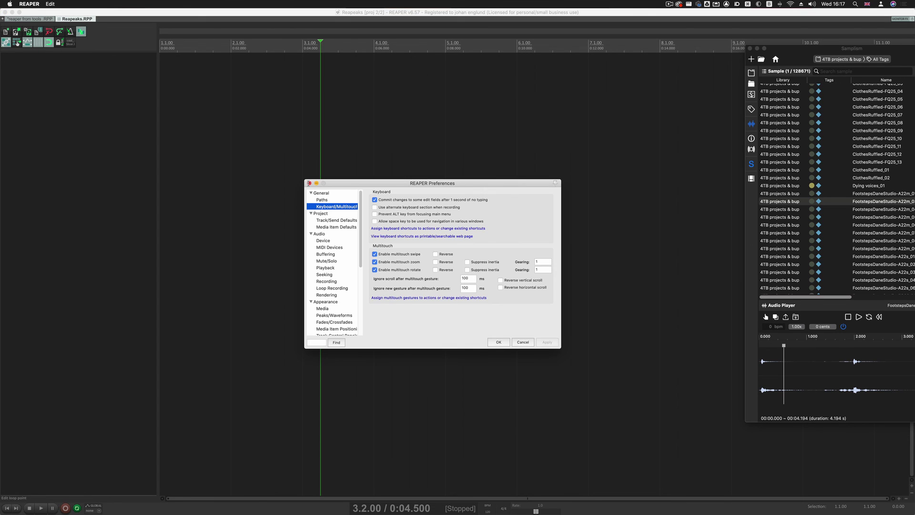
left_click(339, 193)
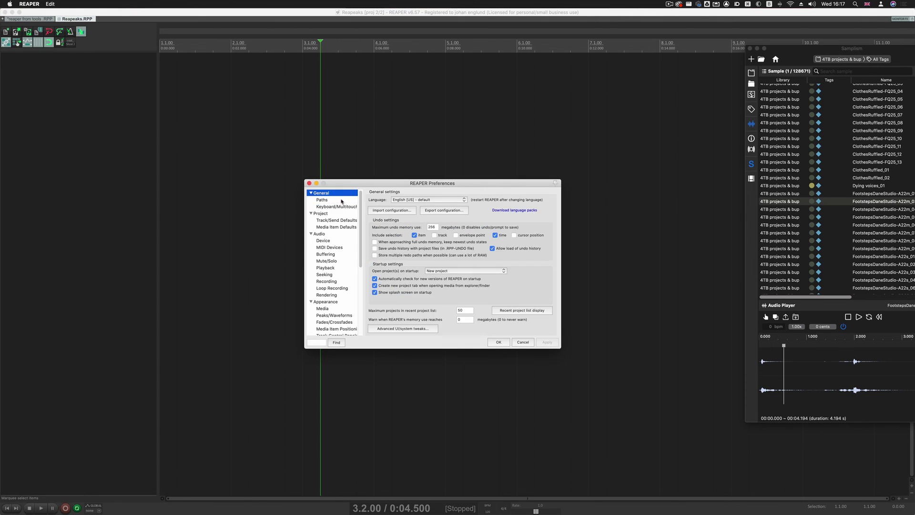
left_click(341, 200)
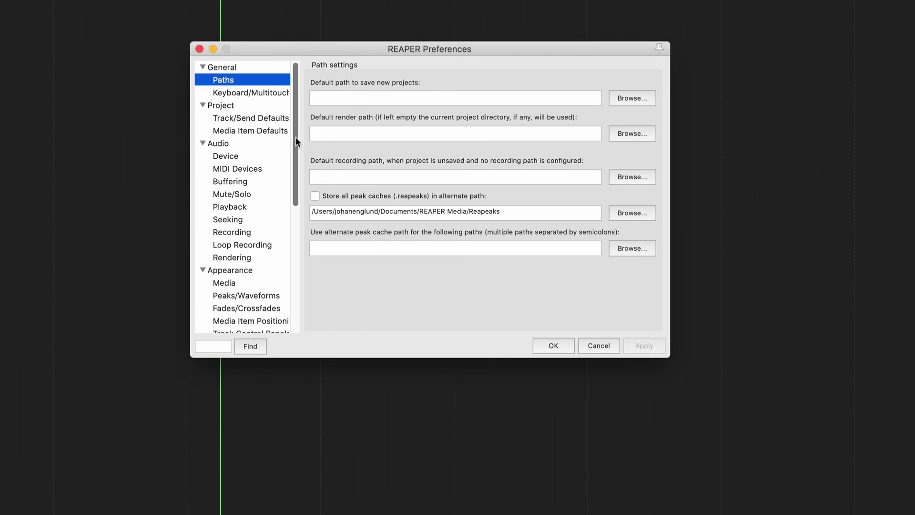
left_click_drag(295, 137, 307, 221)
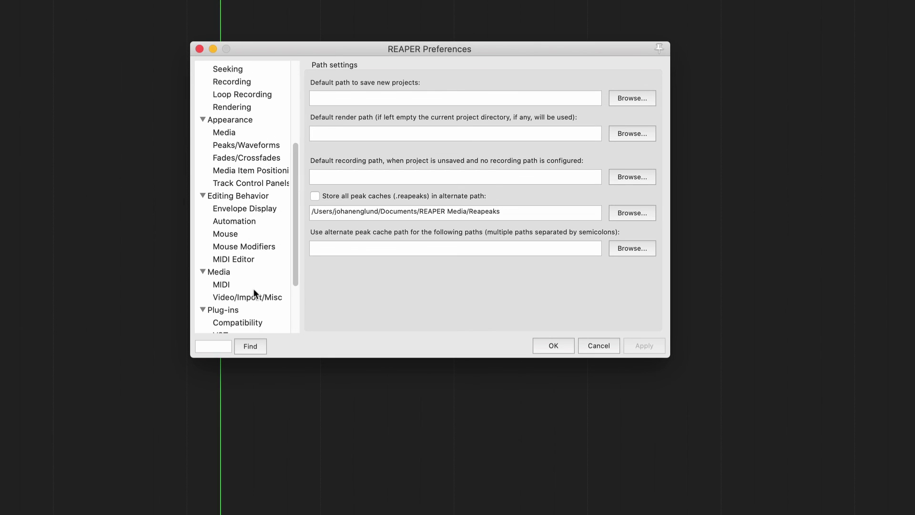
In Media settings, keep 'Copy imported media' and 'Put new peak files in peaks/ subfolder' enabled
left_click(248, 272)
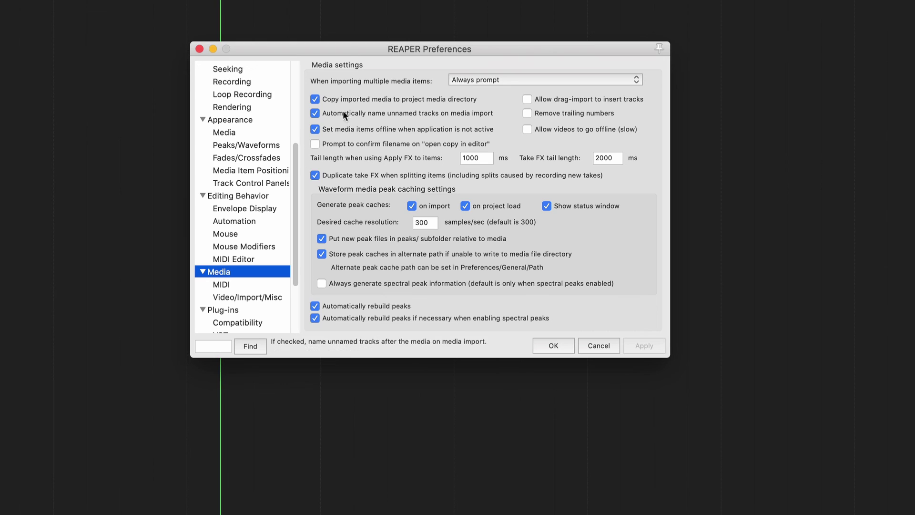
left_click(315, 99)
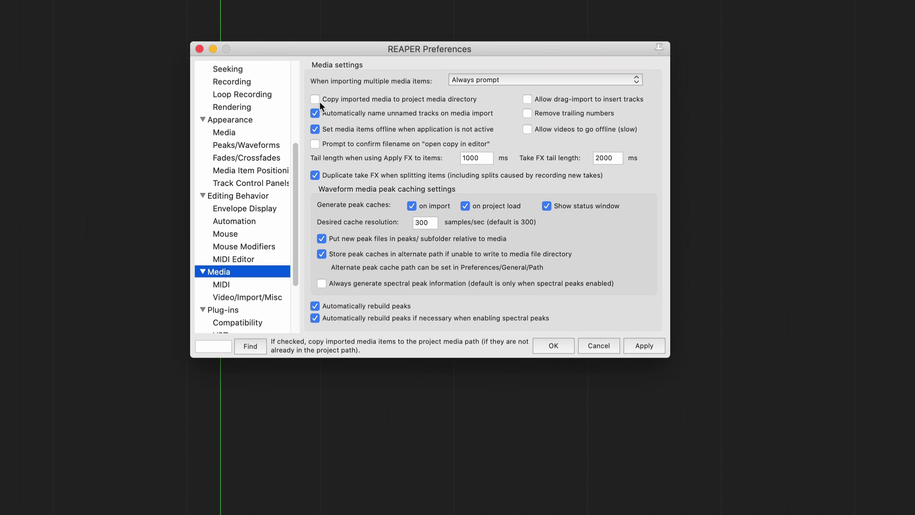
left_click(316, 100)
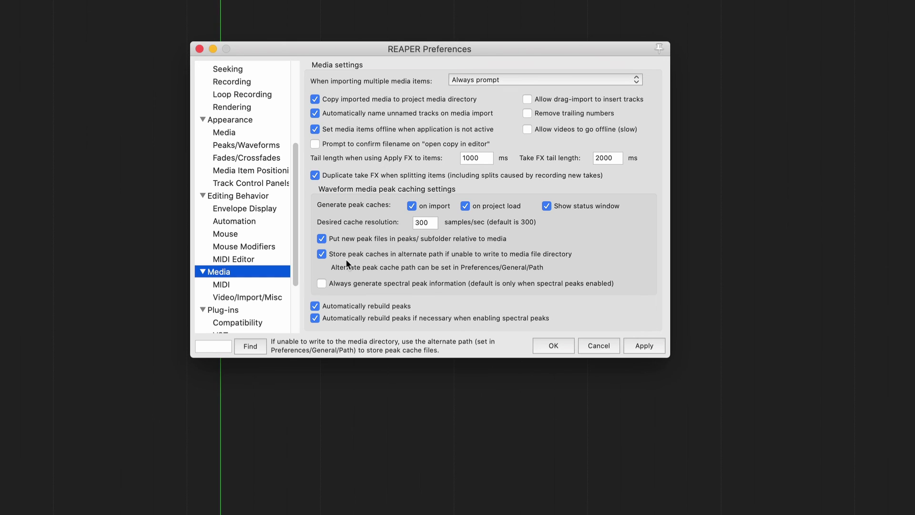
left_click(317, 236)
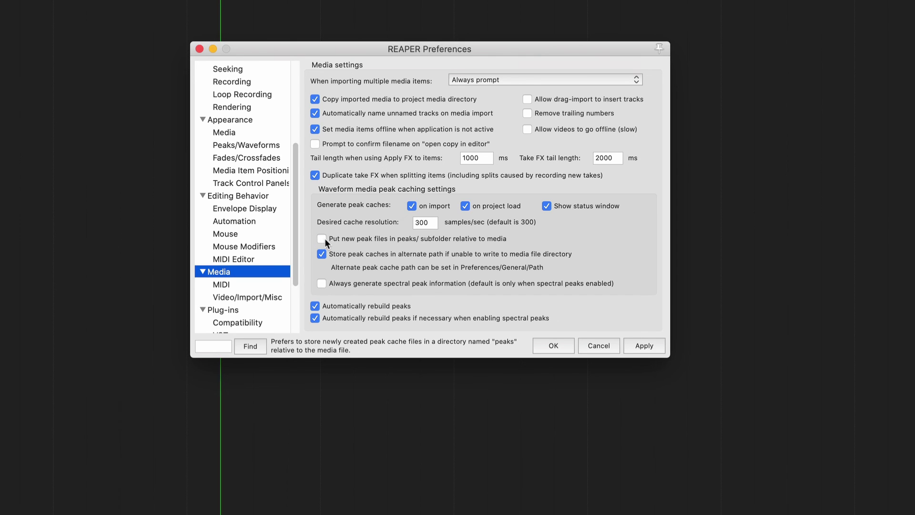
left_click(324, 239)
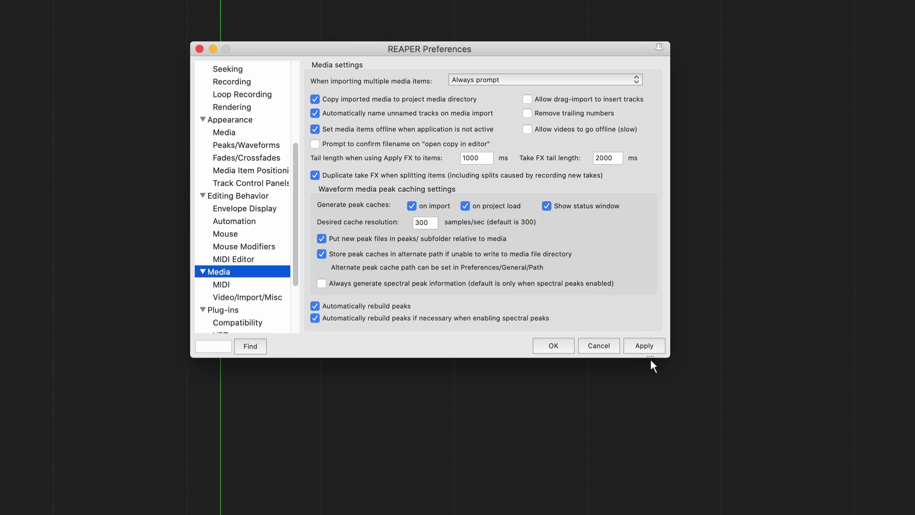
Insert four Footsteps samples from Samplism sequentially on a single track
left_click(554, 346)
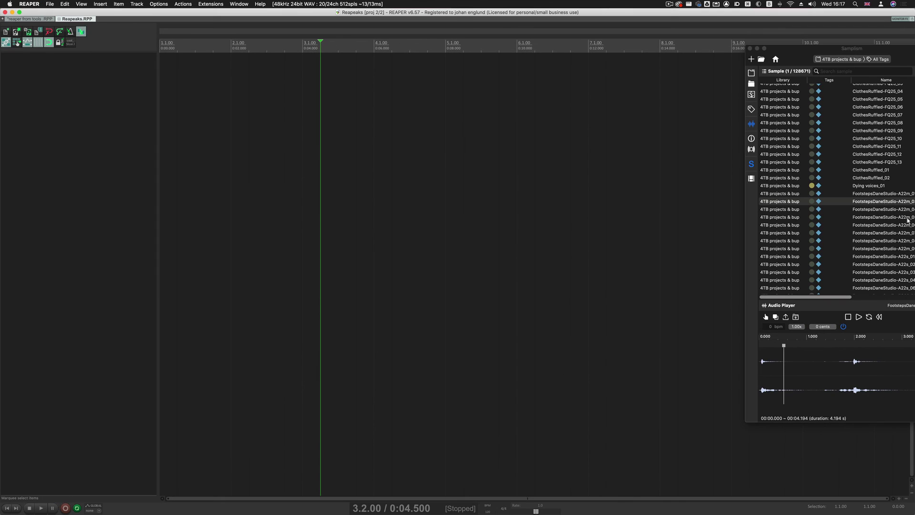
left_click(873, 201)
left_click(875, 226, "shift")
left_click_drag(876, 225, 309, 100)
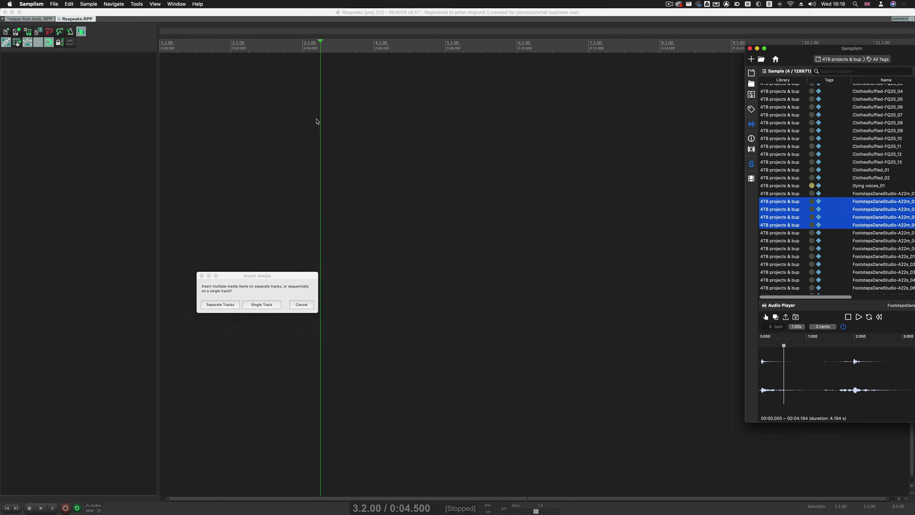
left_click(268, 307)
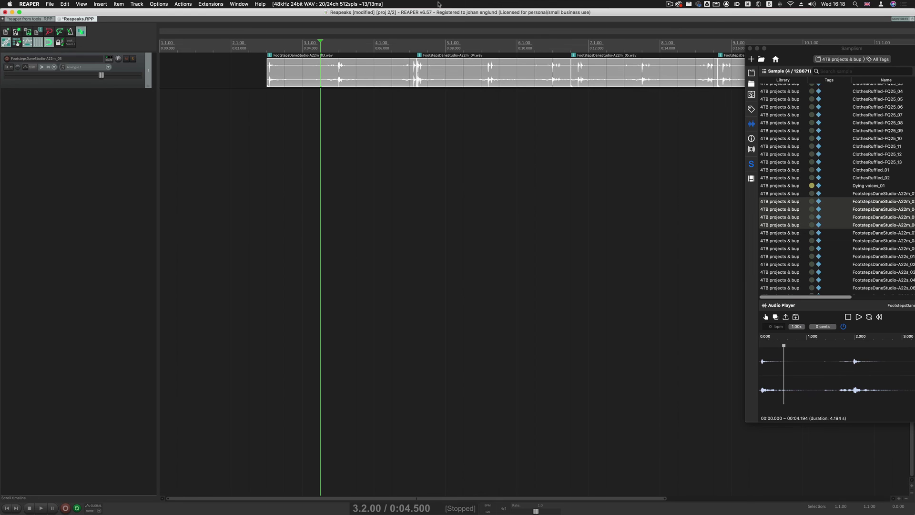
Open the Reapeaks project folder in Finder from the window title's path menu
left_click(428, 13, "super")
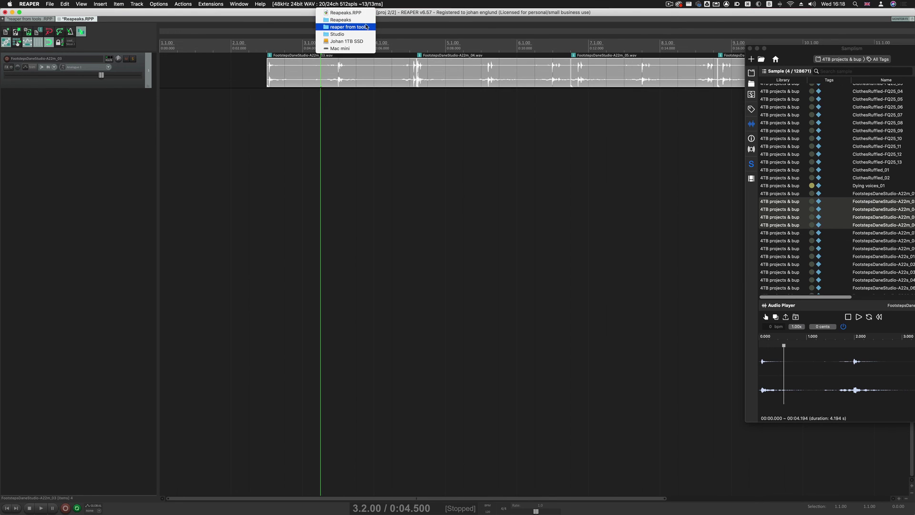
key("Down")
key("Return")
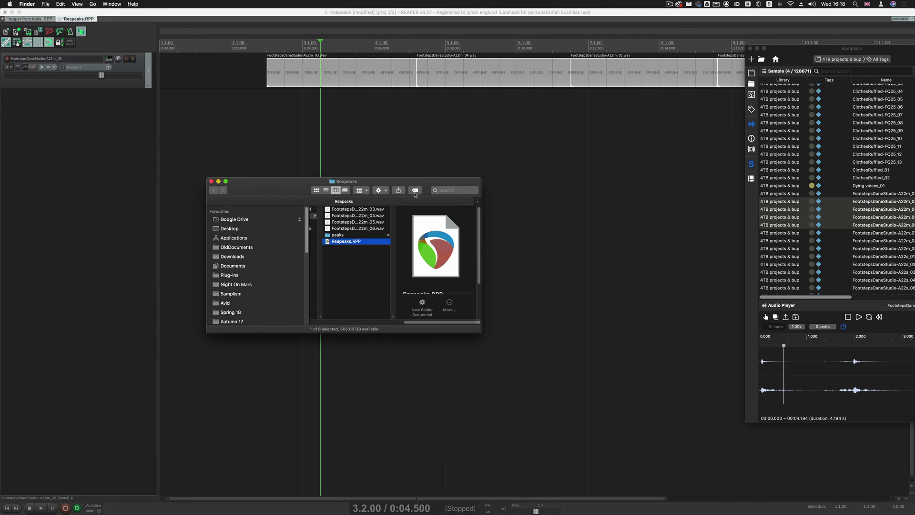
Open the peaks folder and widen the window to read the four .reapeaks file names
left_click(358, 235)
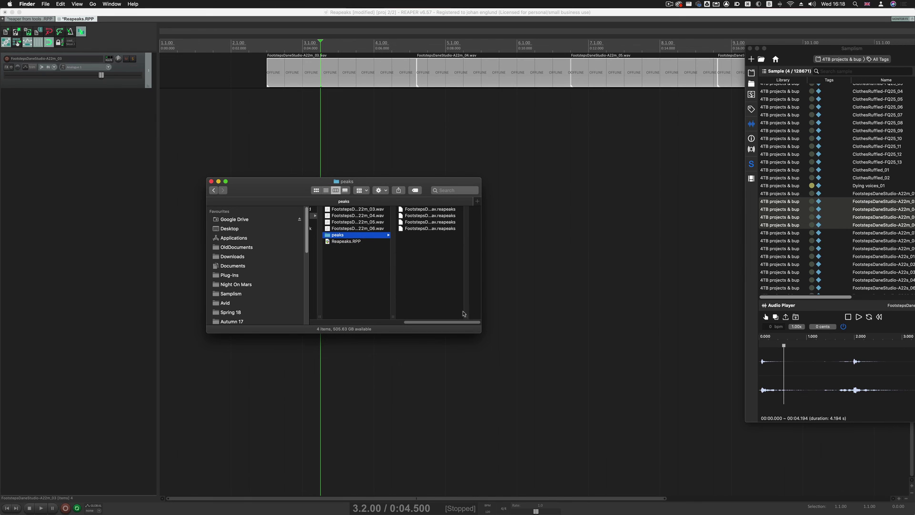
left_click_drag(467, 316, 487, 317)
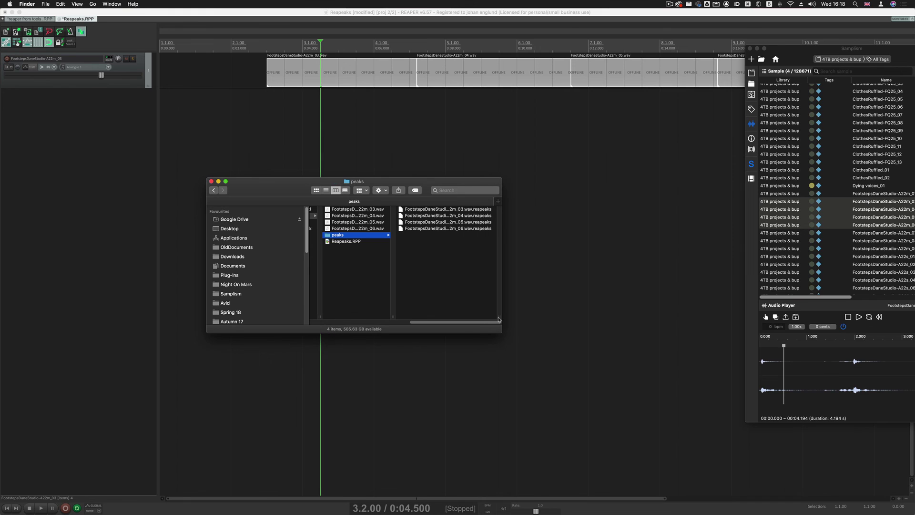
key("Up")
key("Down")
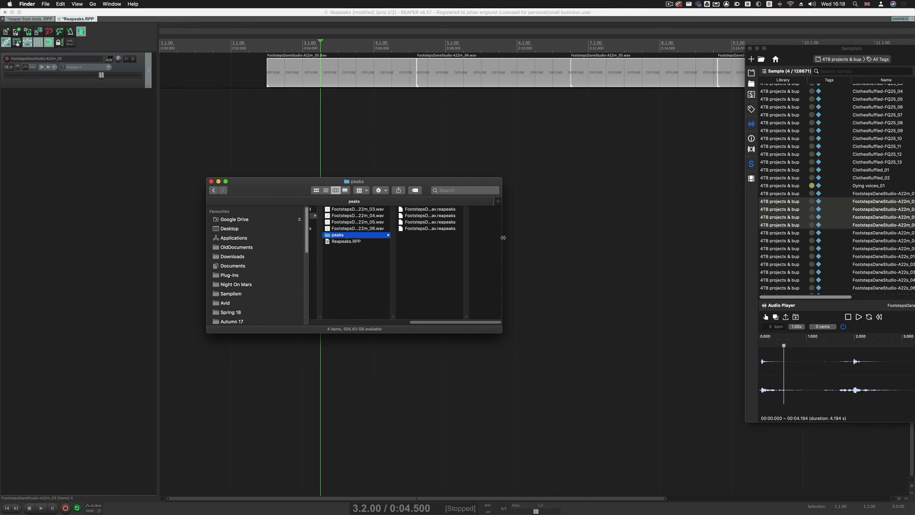